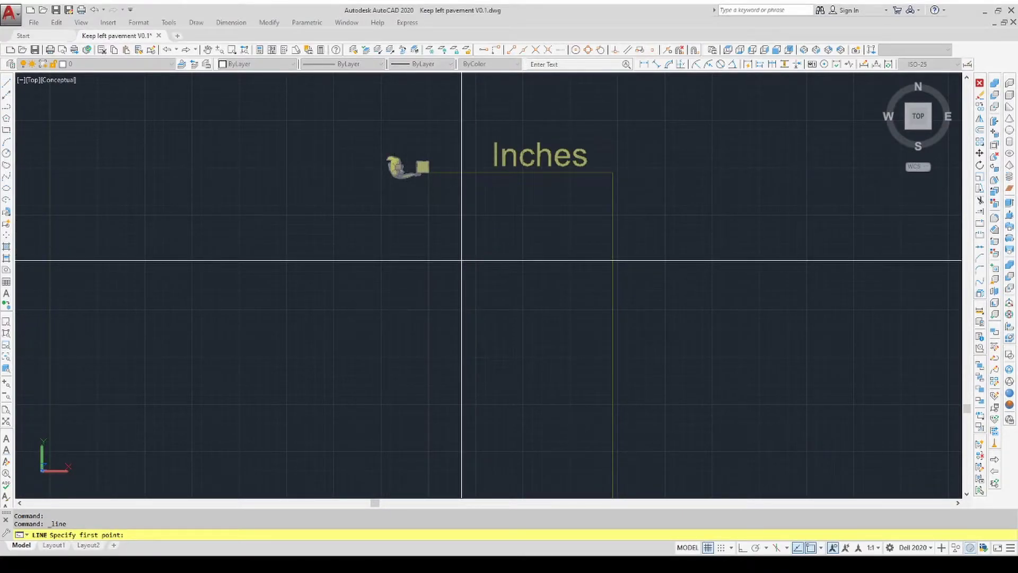
Step: Draw a horizontal line 100 units long inside the Inches frame, with Ortho mode on
{"action": "left_click", "coordinate": [462, 260]}
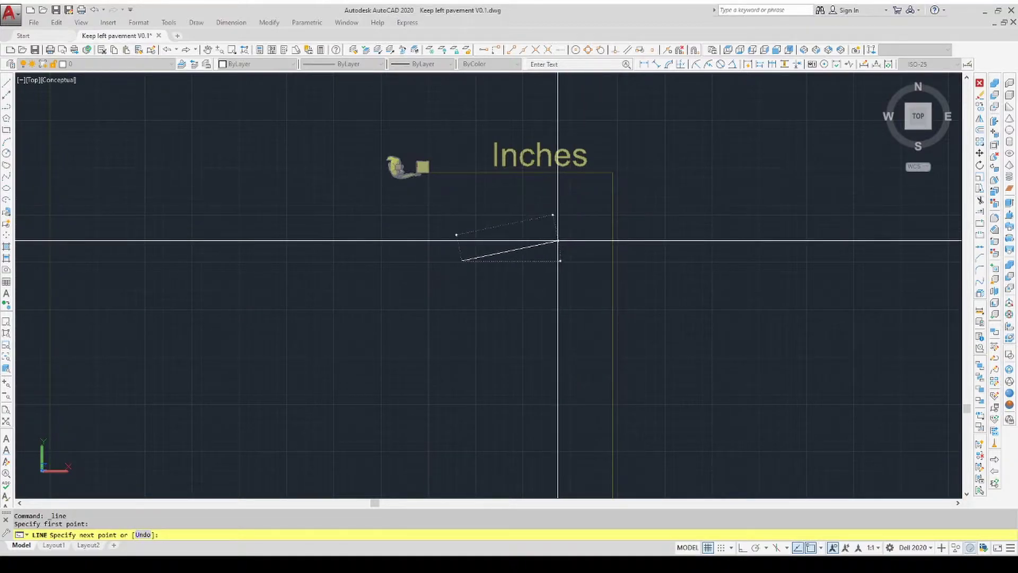
{"action": "left_click", "coordinate": [743, 548]}
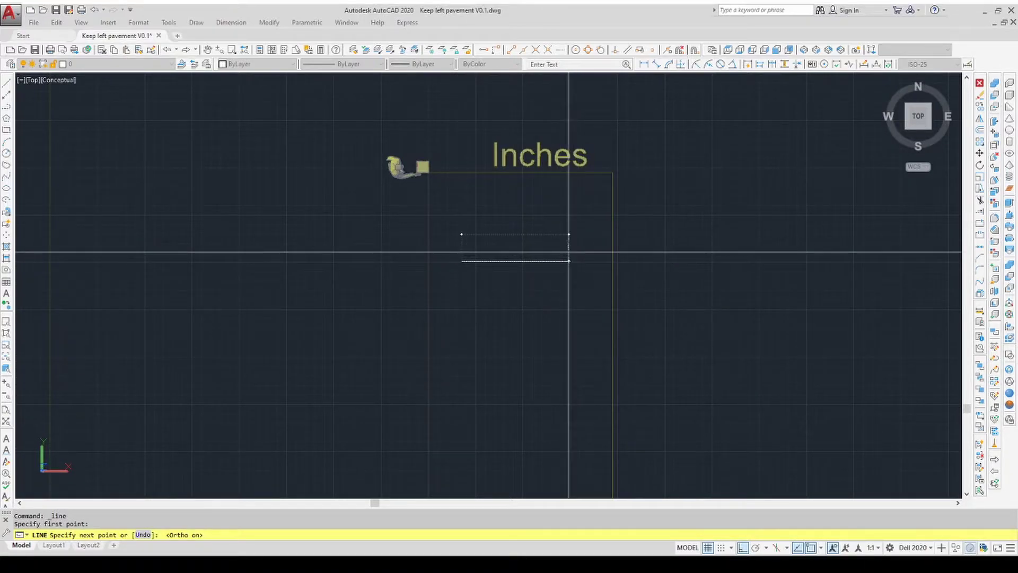
{"action": "scroll", "coordinate": [551, 247], "scroll_direction": "up", "scroll_amount": 2}
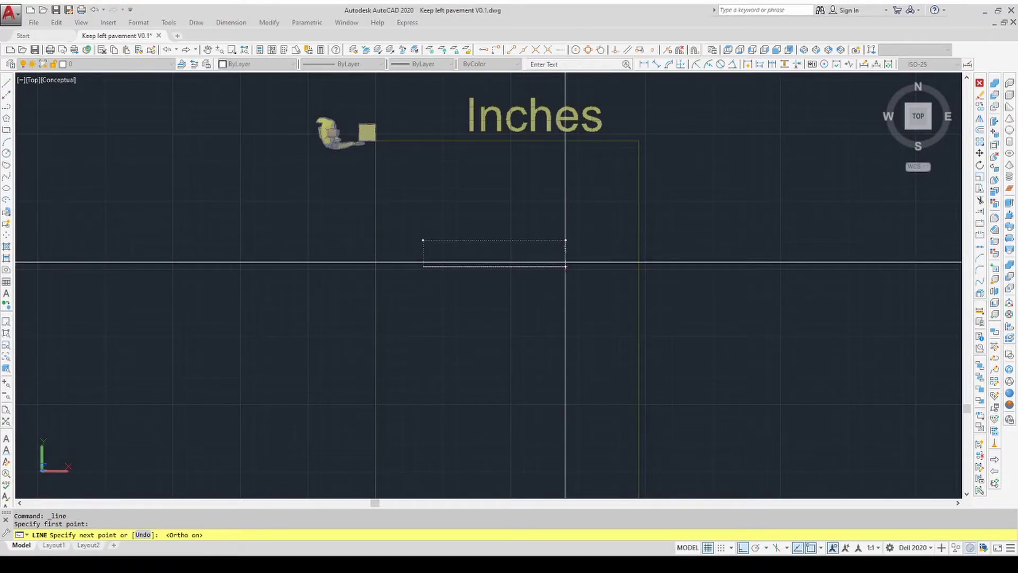
{"action": "type", "text": "100"}
{"action": "key", "text": "Return"}
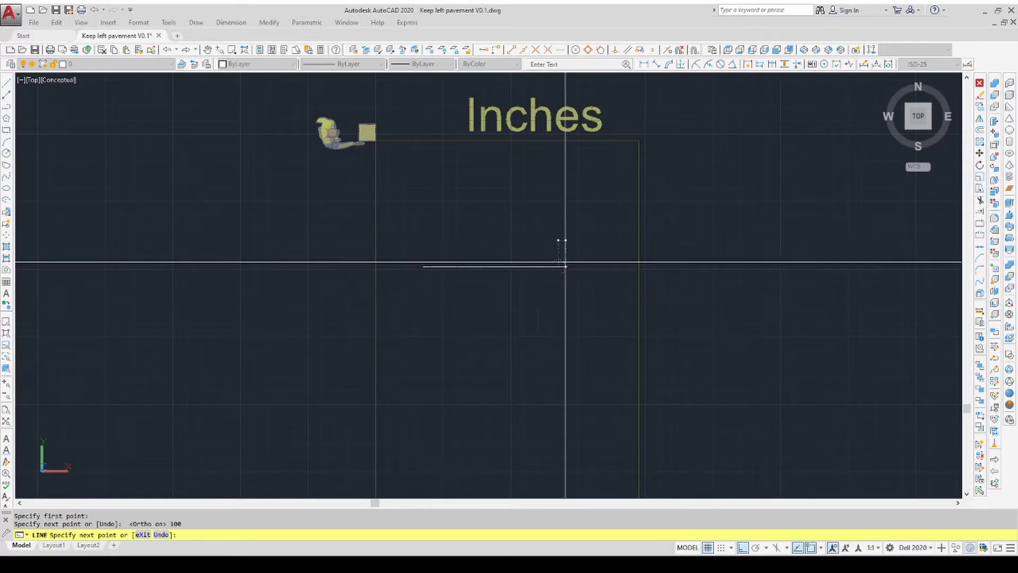
{"action": "key", "text": "Escape"}
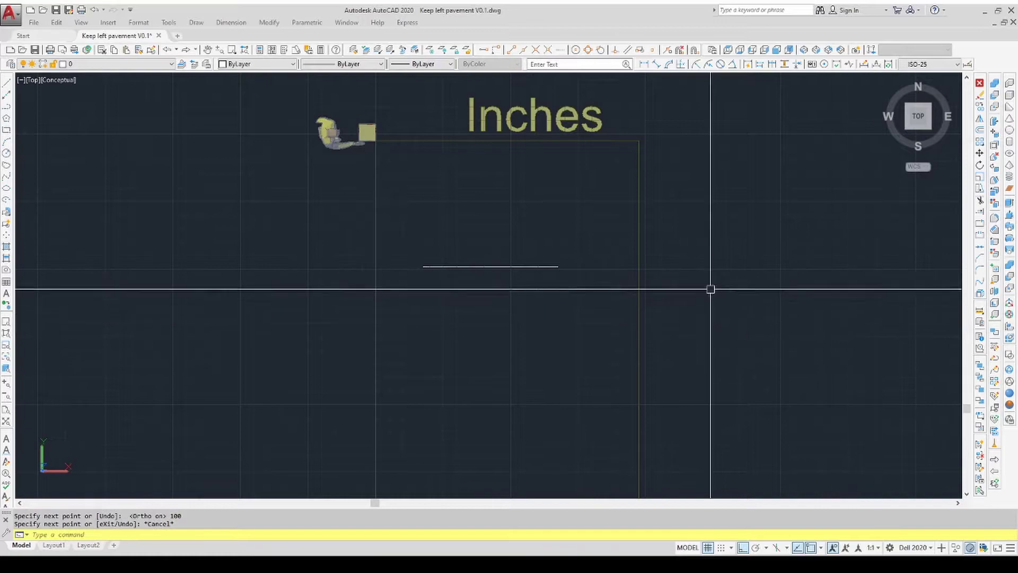
Step: Measure the distance between the two endpoints of the horizontal line
{"action": "left_click", "coordinate": [978, 314]}
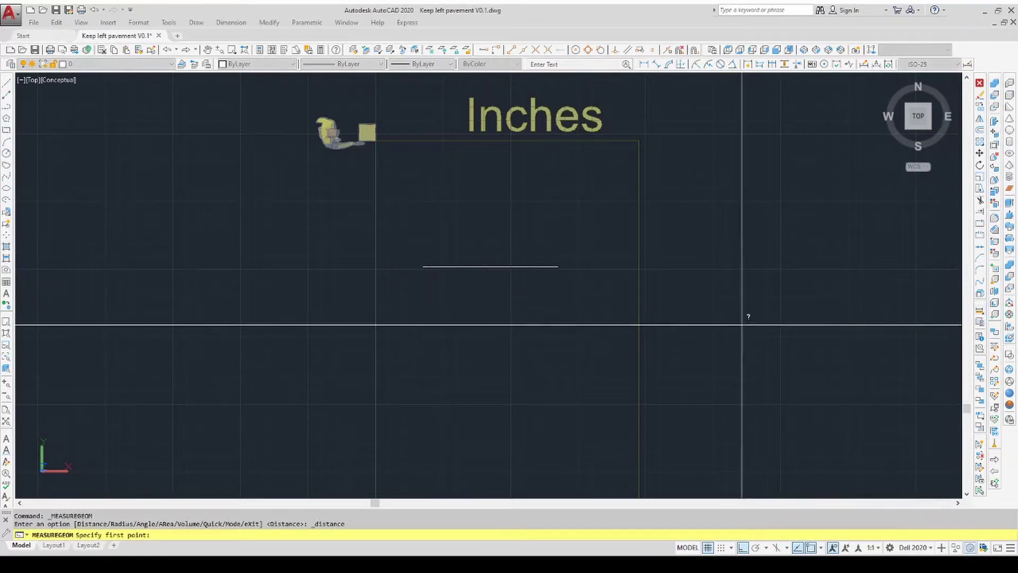
{"action": "left_click", "coordinate": [423, 266]}
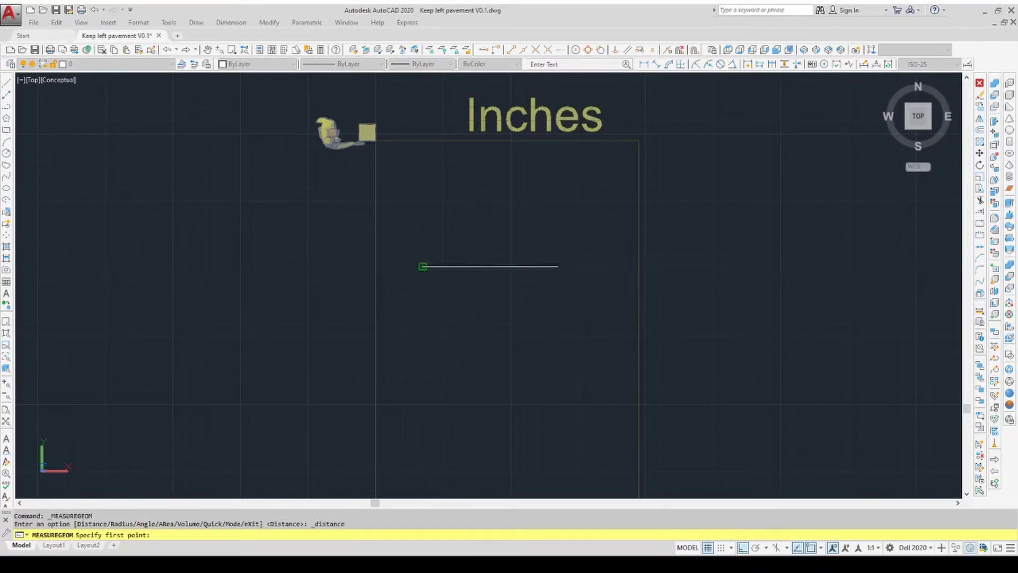
{"action": "left_click", "coordinate": [562, 268]}
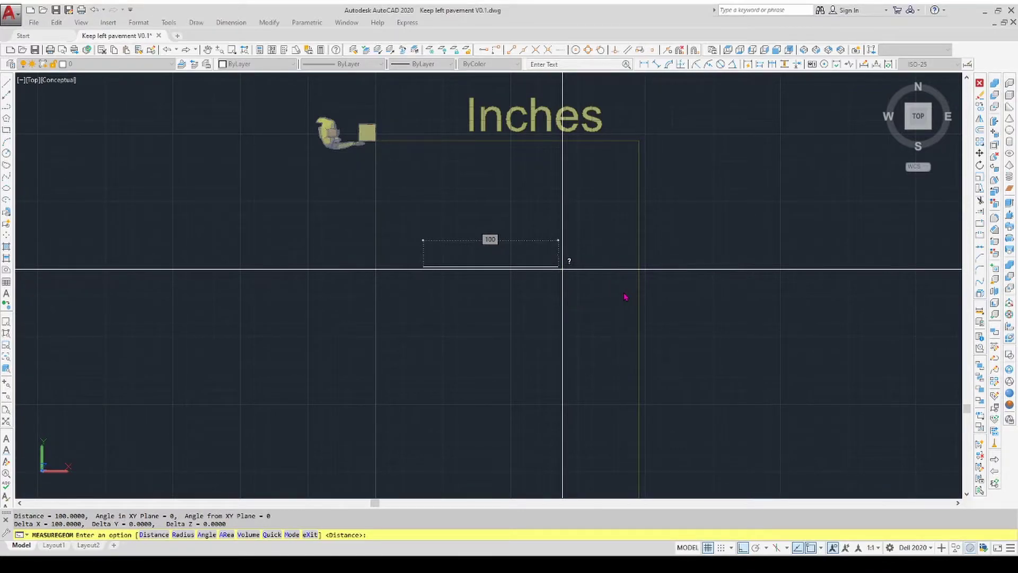
{"action": "key", "text": "Escape"}
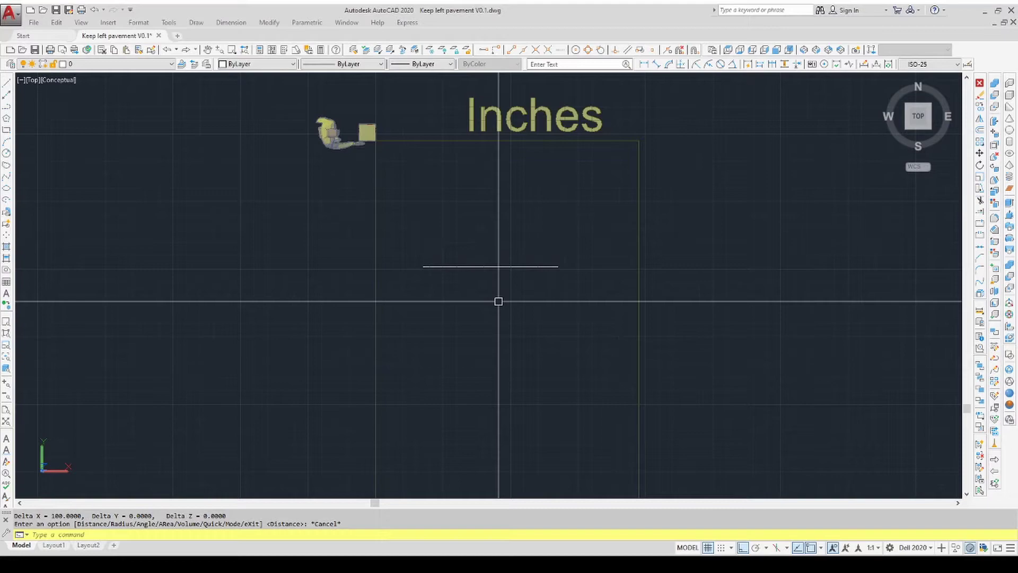
Step: Erase the horizontal line from the Inches frame
{"action": "left_click", "coordinate": [489, 280]}
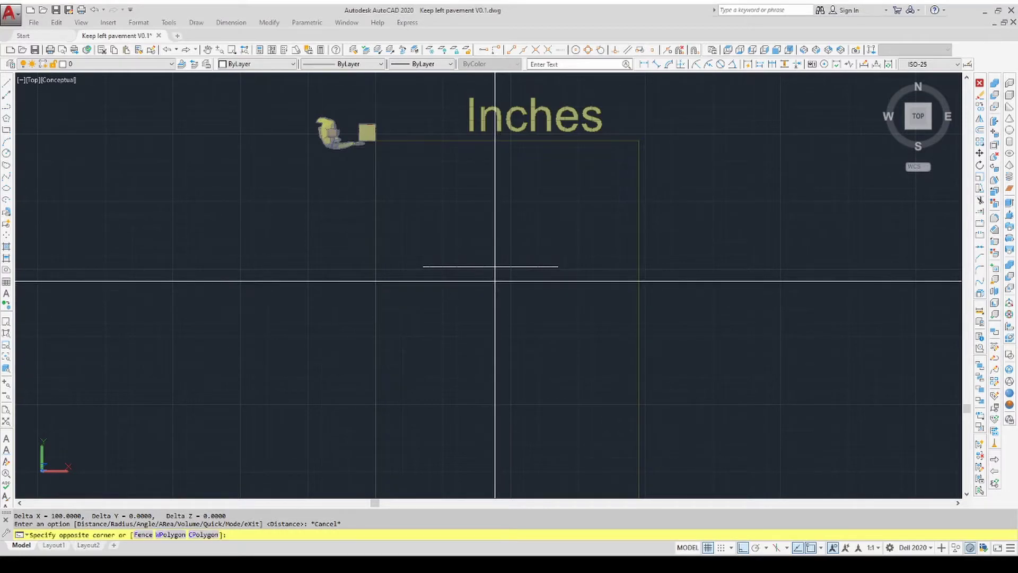
{"action": "left_click", "coordinate": [466, 255]}
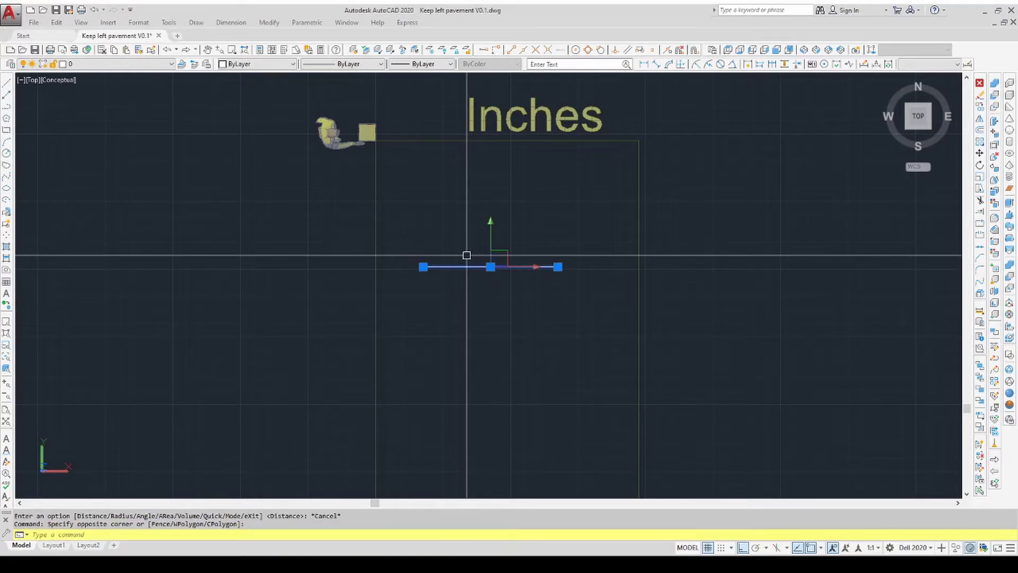
{"action": "key", "text": "Delete"}
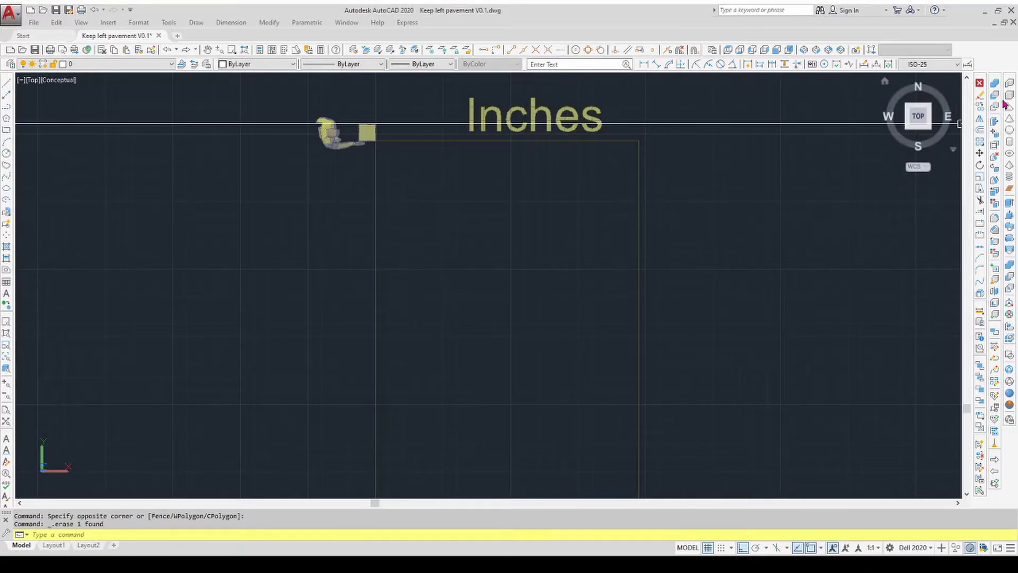
Step: Create a 12 by 12 box with a height of 12 inside the Inches frame
{"action": "left_click", "coordinate": [1008, 95]}
{"action": "left_click", "coordinate": [474, 275]}
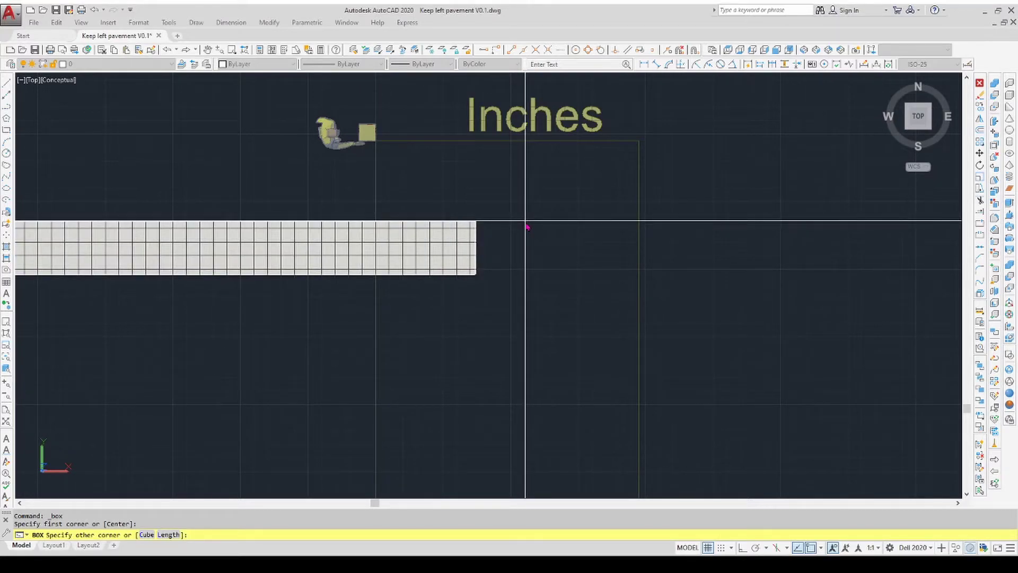
{"action": "type", "text": "@12,12"}
{"action": "key", "text": "Return"}
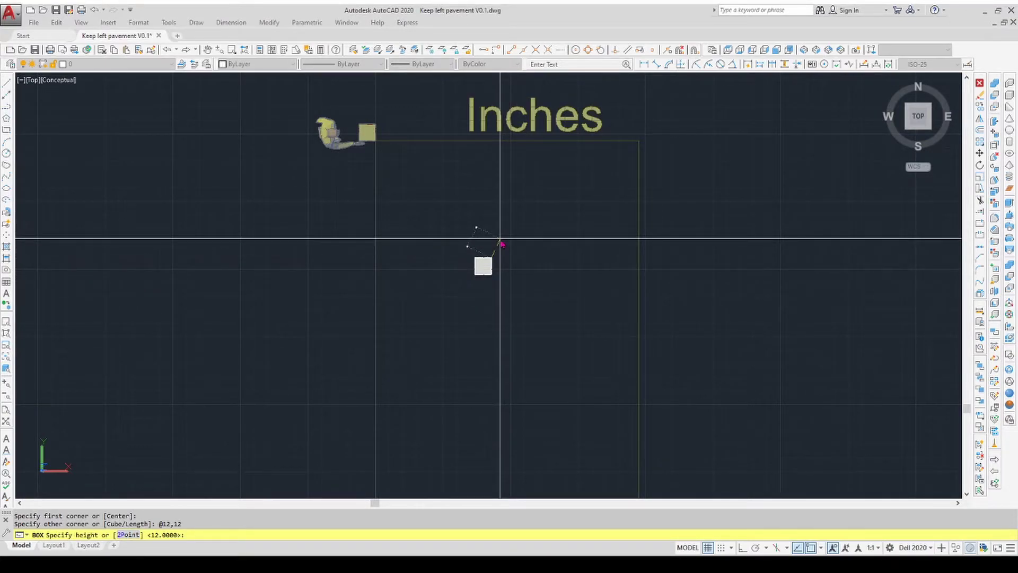
{"action": "key", "text": "Return"}
Step: Select the cube and switch the model to the SW Isometric view
{"action": "left_click", "coordinate": [482, 266]}
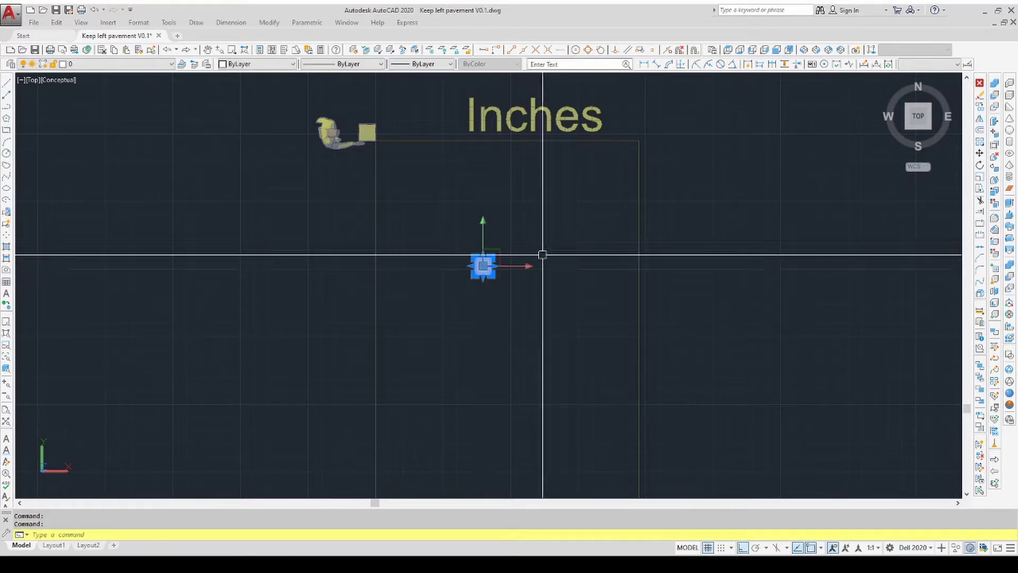
{"action": "left_click_drag", "start_coordinate": [912, 123], "coordinate": [909, 130]}
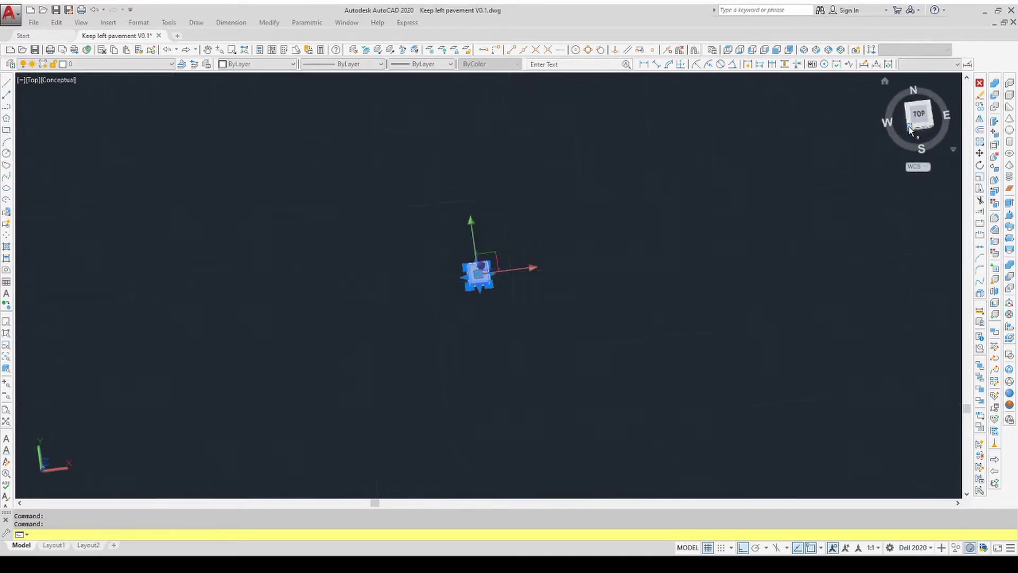
{"action": "left_click", "coordinate": [910, 130]}
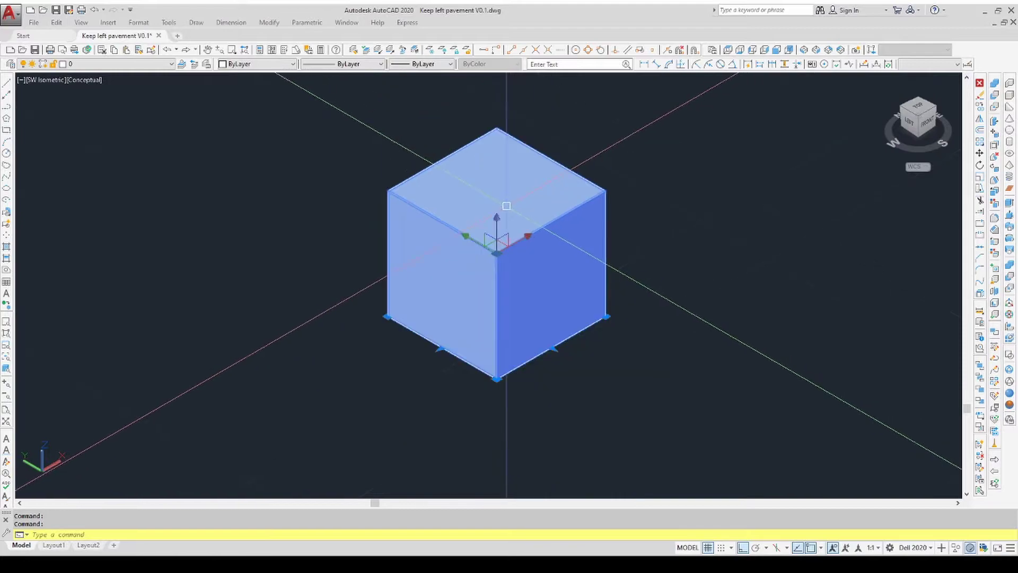
{"action": "scroll", "coordinate": [507, 205], "scroll_direction": "down", "scroll_amount": 4}
{"action": "scroll", "coordinate": [493, 294], "scroll_direction": "down", "scroll_amount": 5}
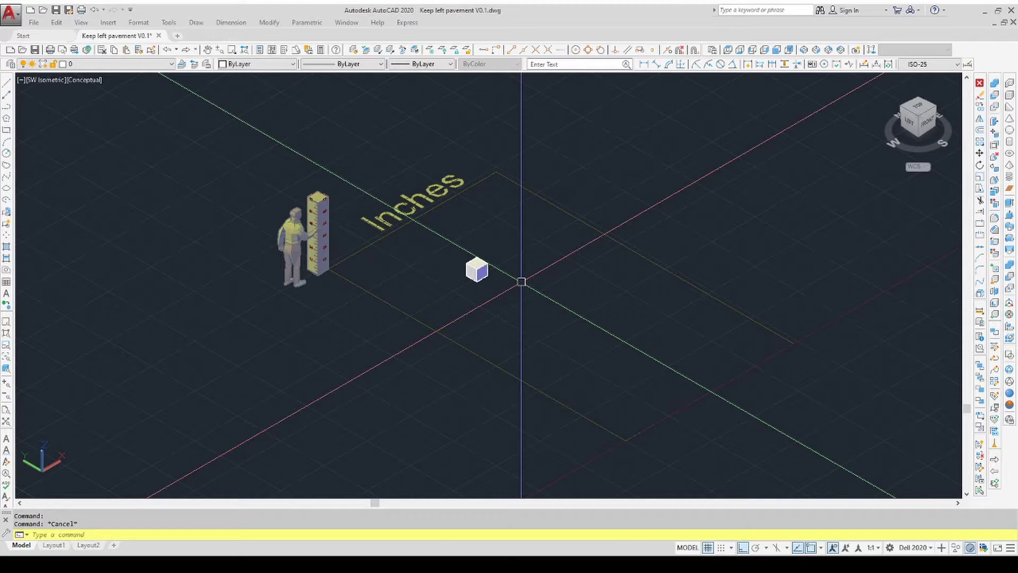
Step: Erase the cube from the Inches frame
{"action": "left_click", "coordinate": [502, 299]}
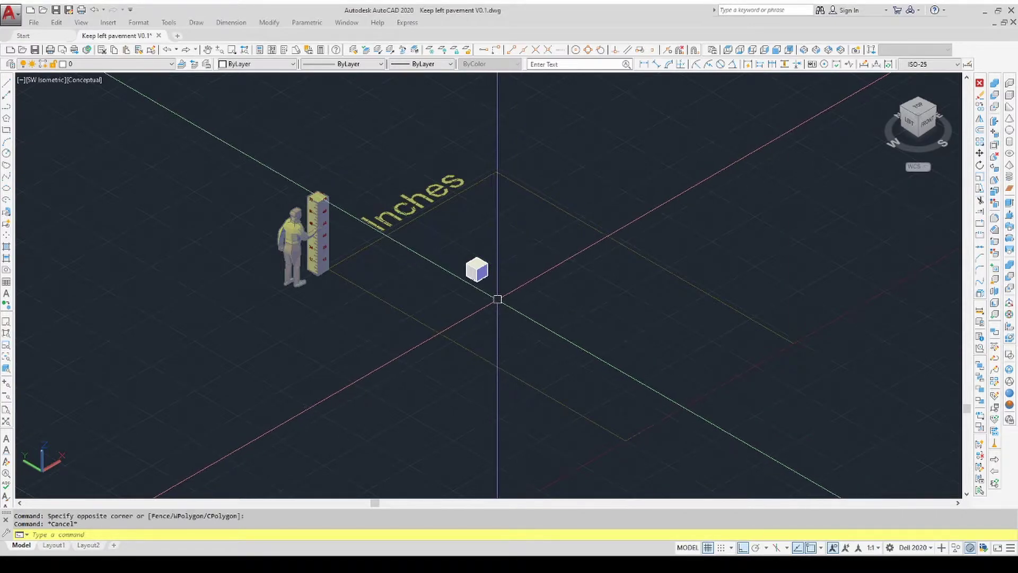
{"action": "left_click", "coordinate": [450, 272]}
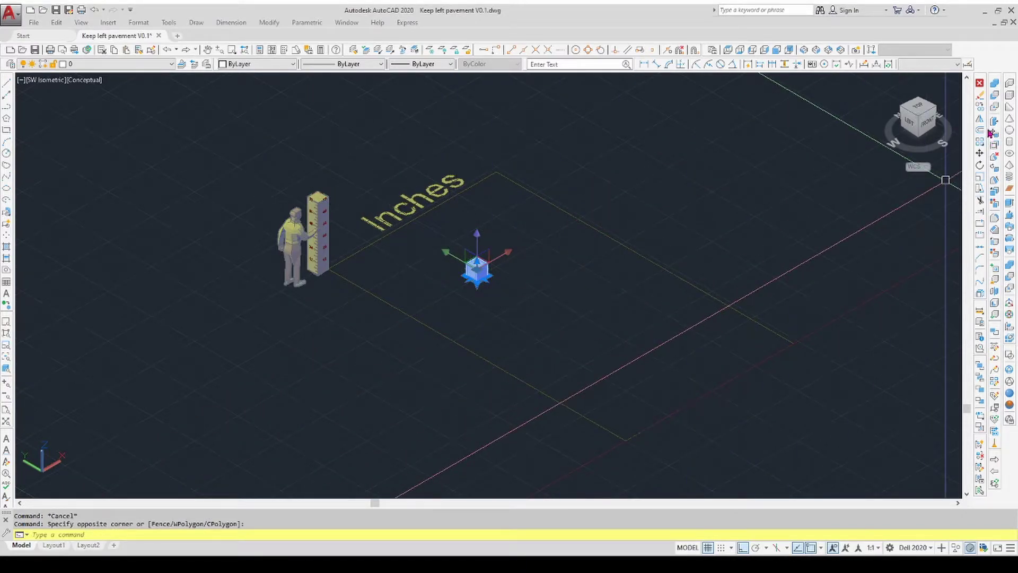
{"action": "left_click", "coordinate": [979, 83]}
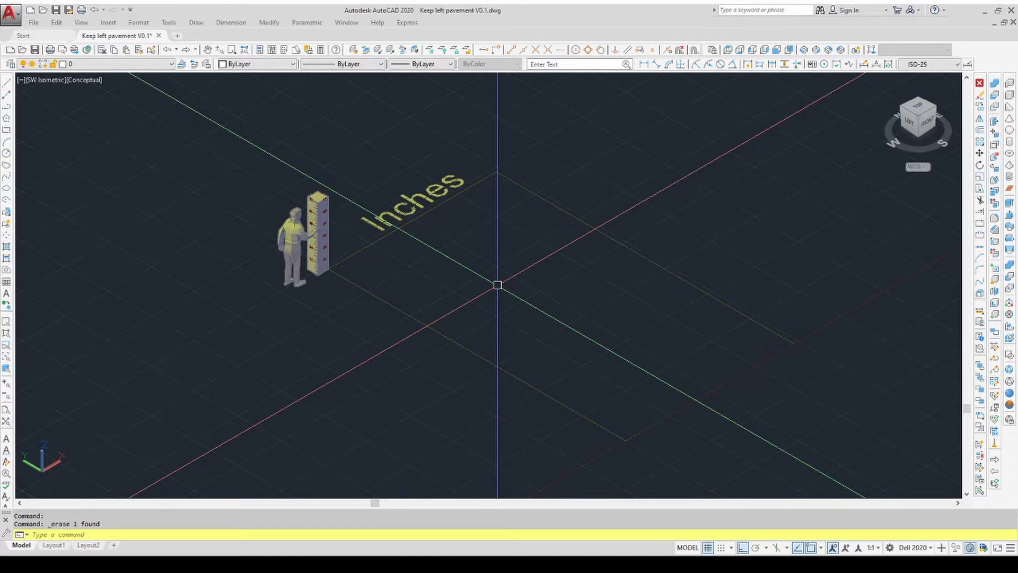
{"action": "left_click", "coordinate": [1010, 100]}
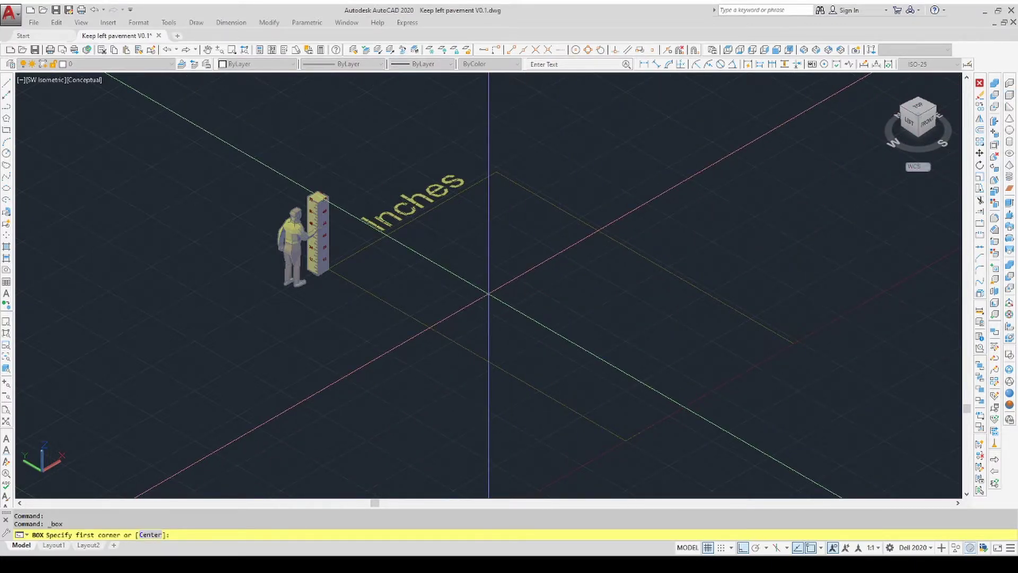
{"action": "left_click", "coordinate": [488, 292]}
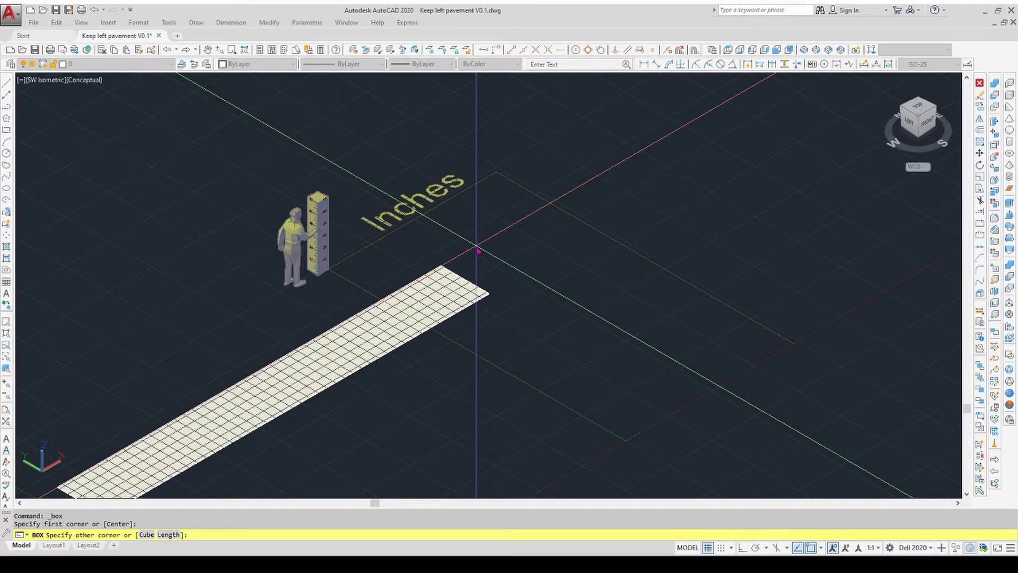
{"action": "type", "text": "@24,36"}
{"action": "key", "text": "Return"}
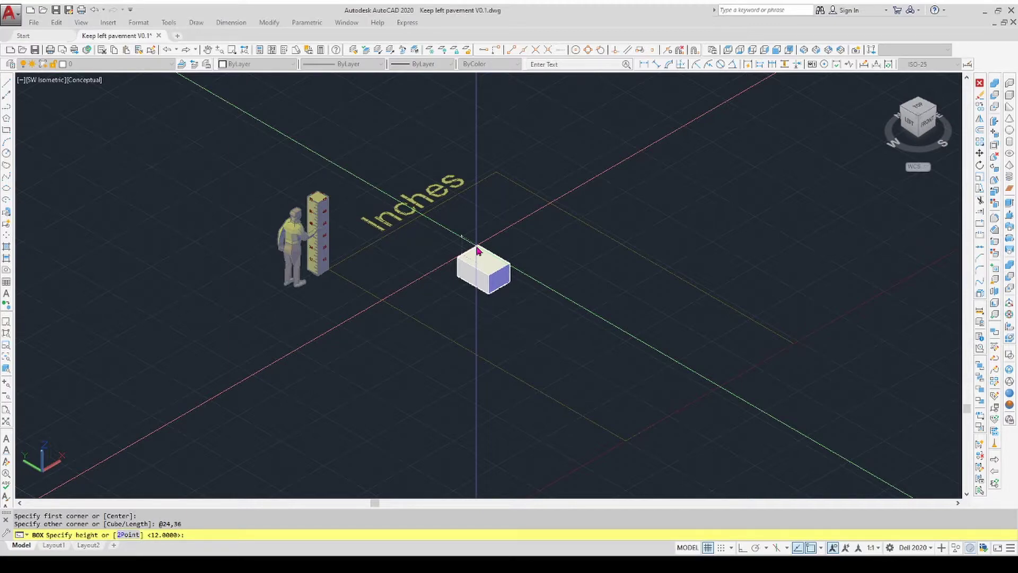
{"action": "type", "text": "2"}
{"action": "key", "text": "Return"}
{"action": "scroll", "coordinate": [492, 257], "scroll_direction": "up", "scroll_amount": 5}
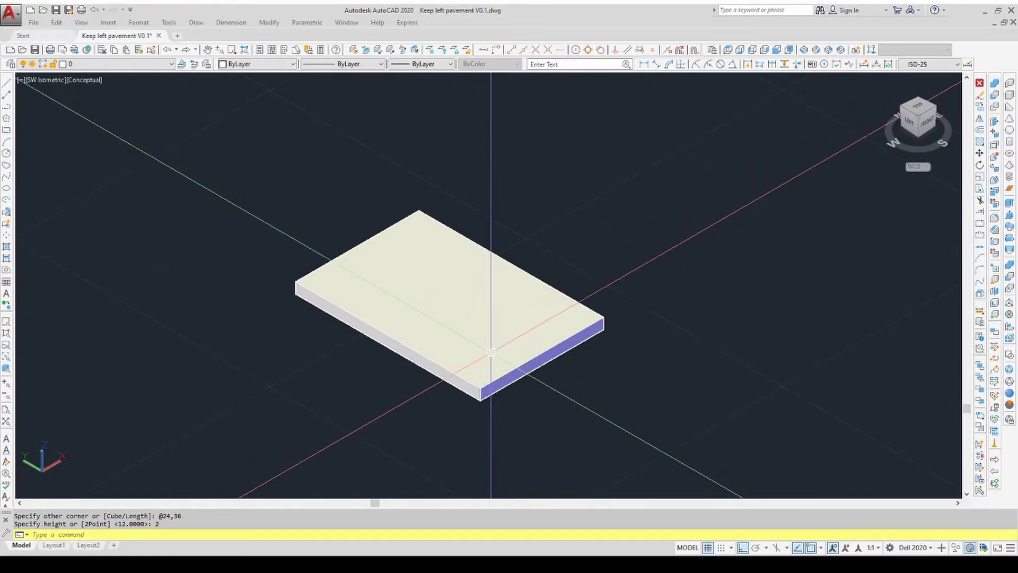
{"action": "left_click", "coordinate": [468, 340]}
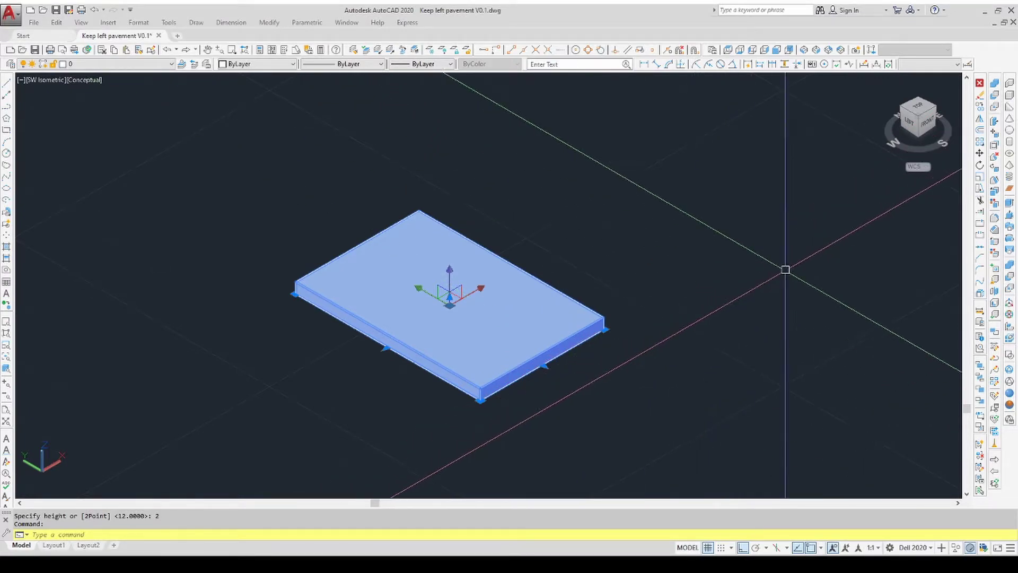
{"action": "left_click", "coordinate": [1007, 99]}
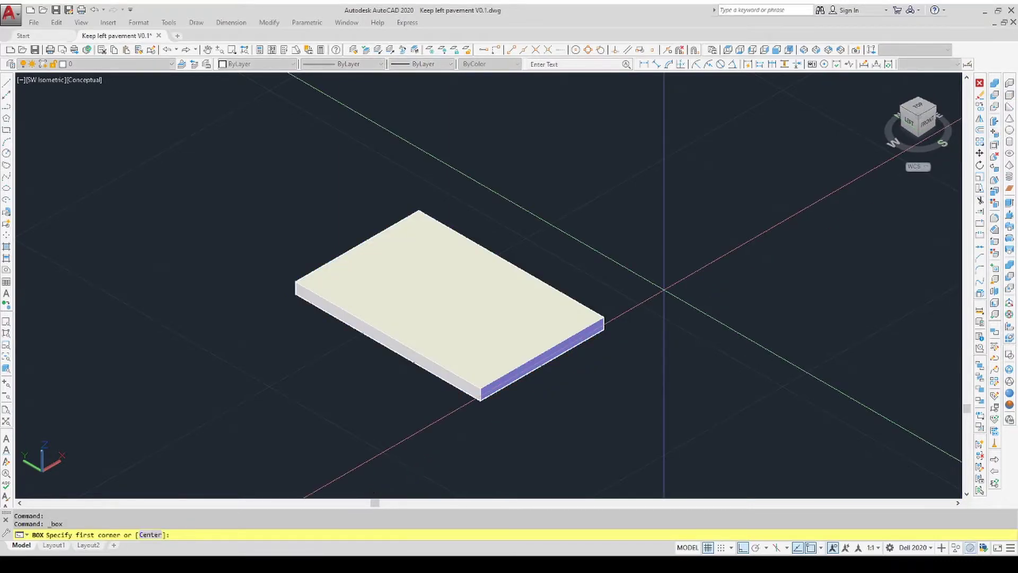
{"action": "left_click", "coordinate": [660, 288]}
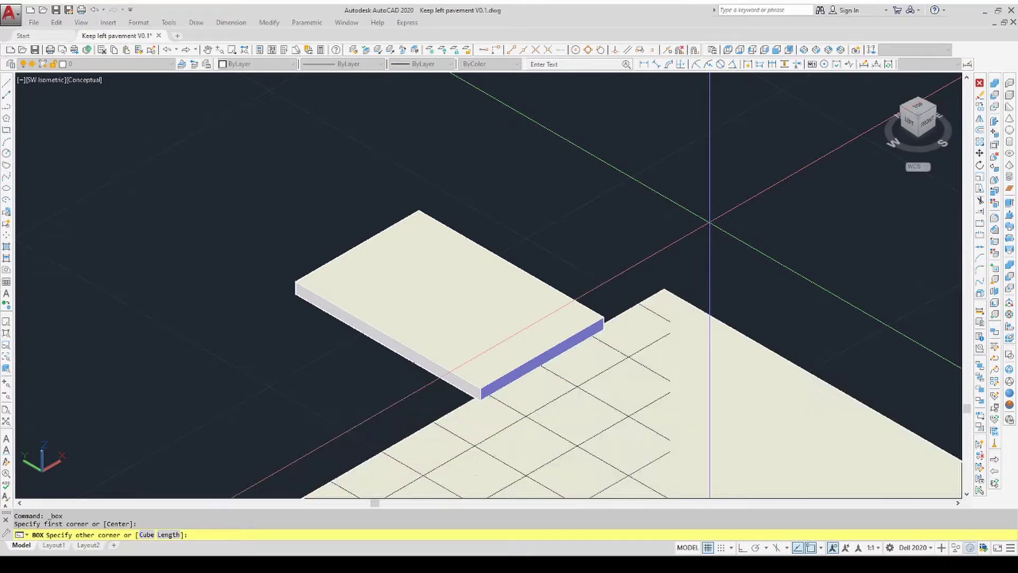
{"action": "type", "text": "@24,18,2"}
{"action": "key", "text": "Return"}
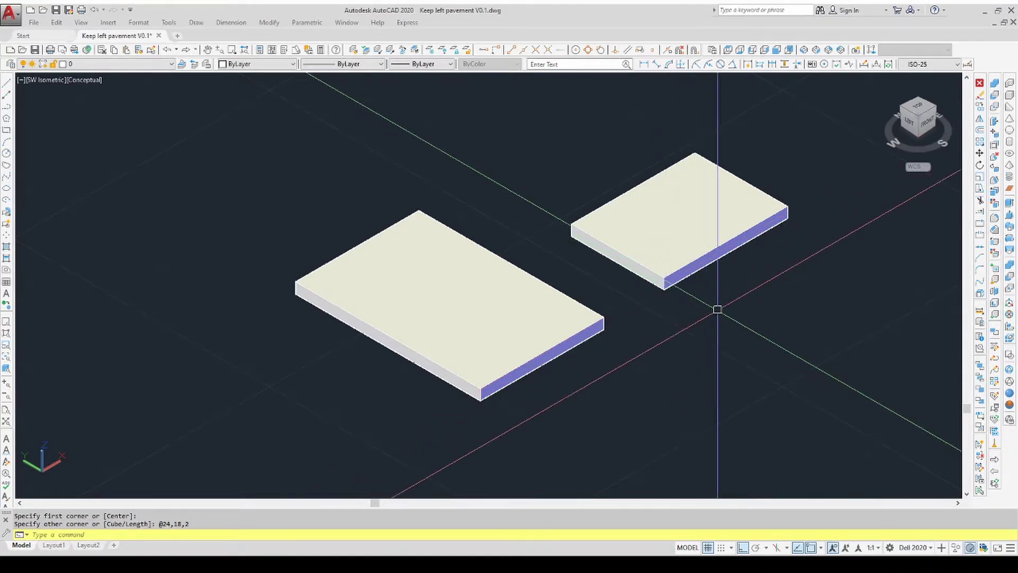
Step: Copy the 24 by 36 slab along the X direction to the far side of the smaller slab
{"action": "left_click", "coordinate": [530, 357]}
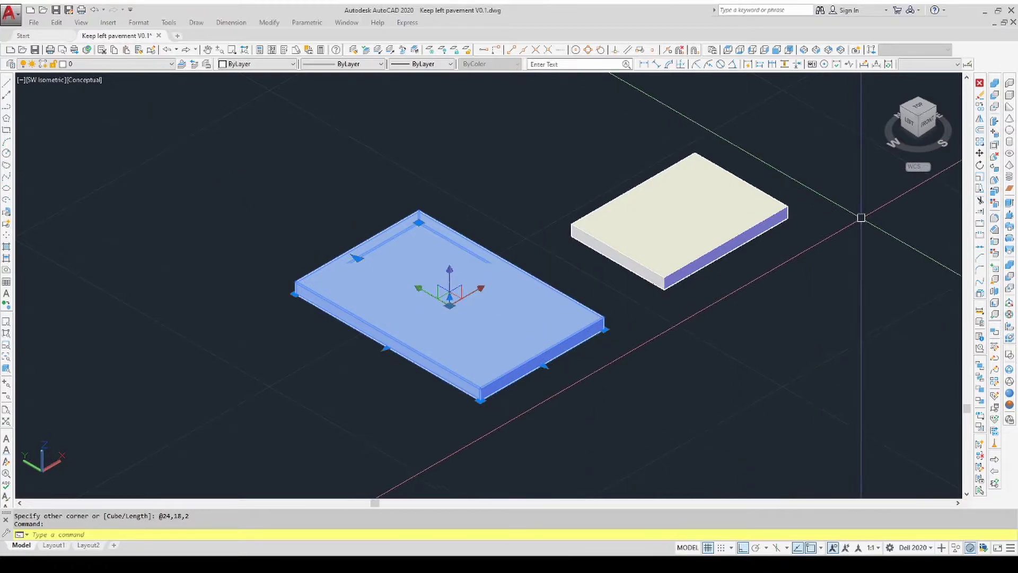
{"action": "left_click", "coordinate": [979, 113]}
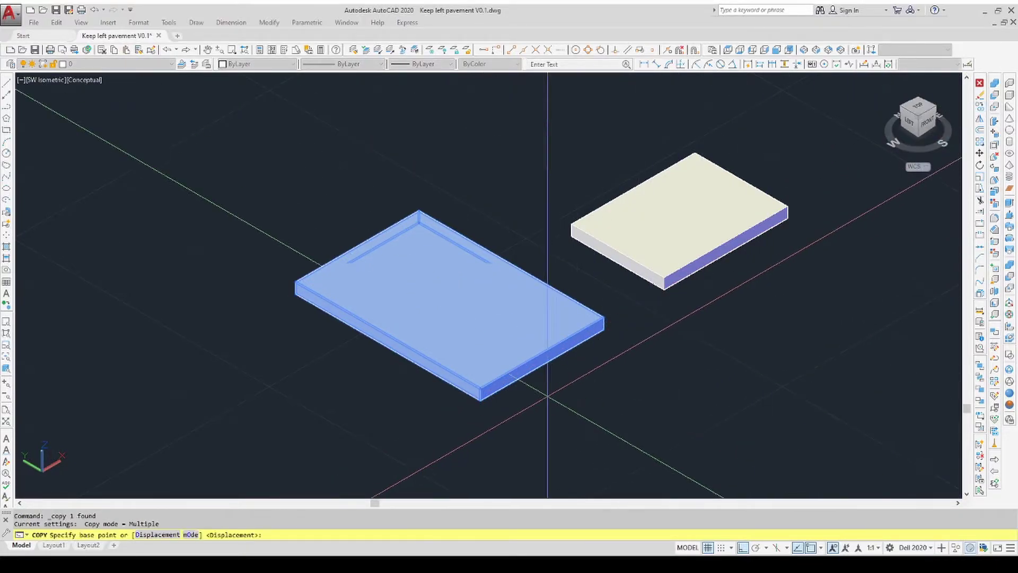
{"action": "left_click", "coordinate": [524, 409]}
{"action": "left_click", "coordinate": [874, 200]}
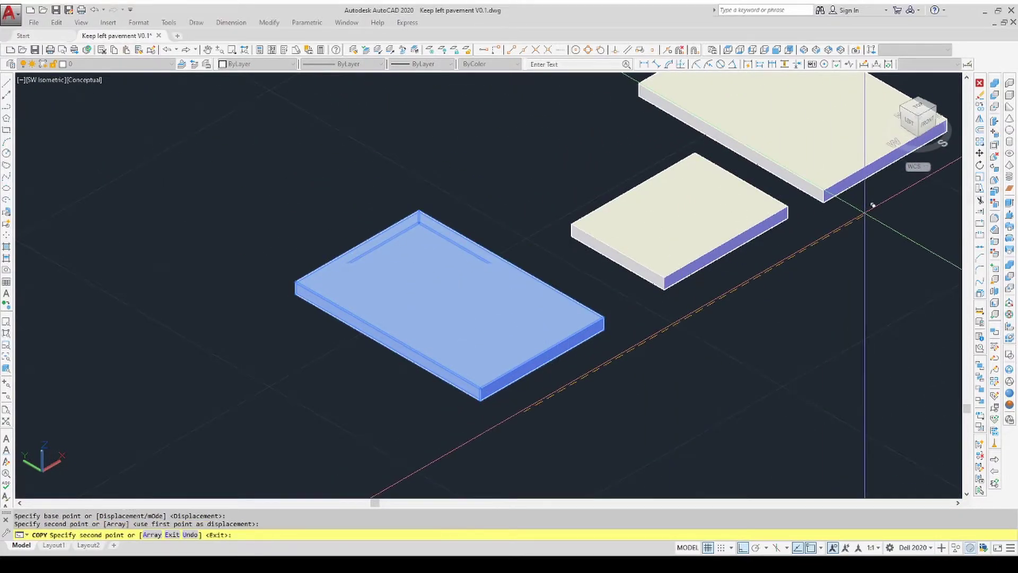
{"action": "key", "text": "Escape"}
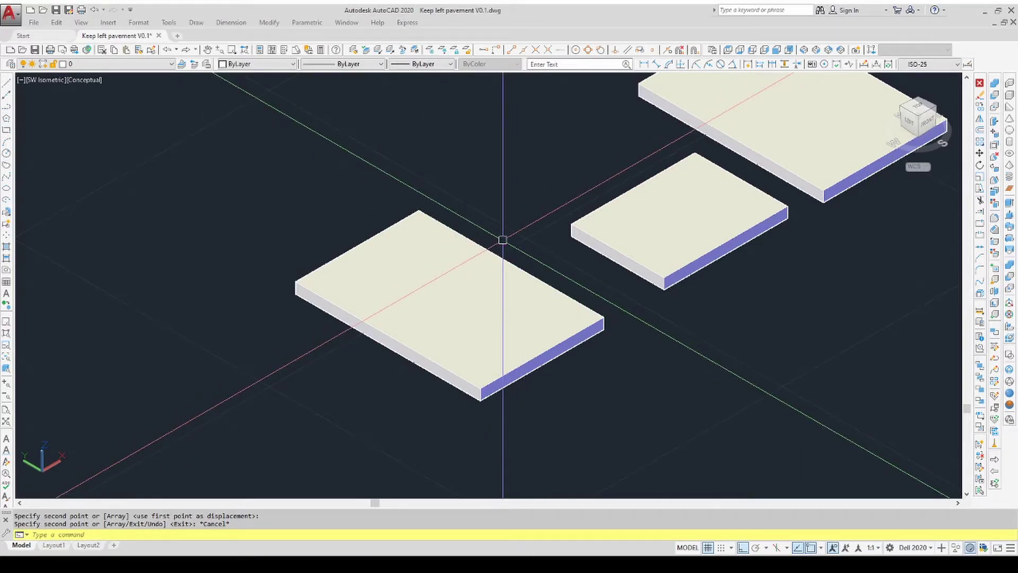
Step: Slice the original 24 by 36 slab along the ZX plane at its long edge's midpoint, keeping both sides
{"action": "type", "text": "sl"}
{"action": "key", "text": "Return"}
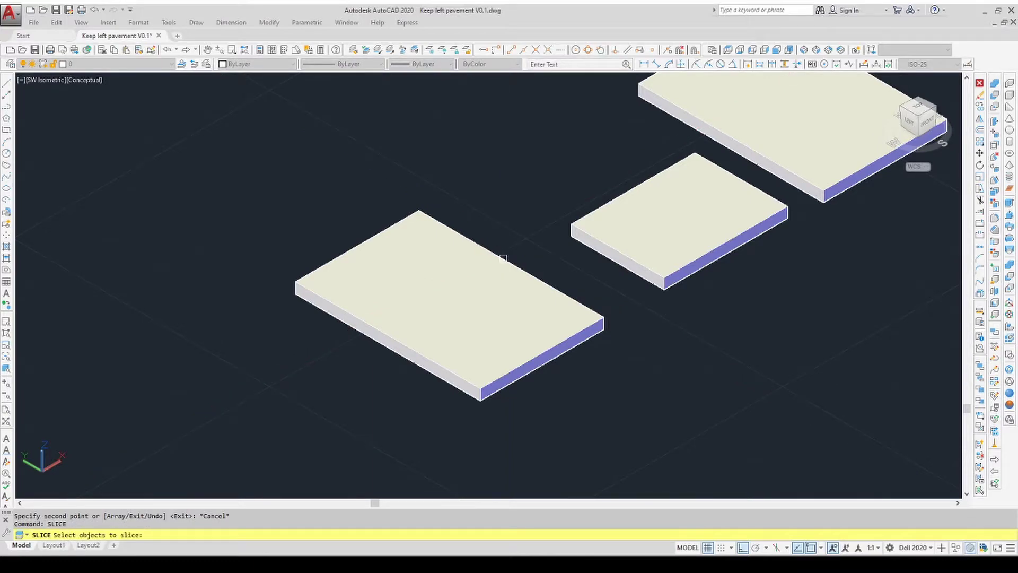
{"action": "left_click", "coordinate": [503, 258]}
{"action": "key", "text": "Return"}
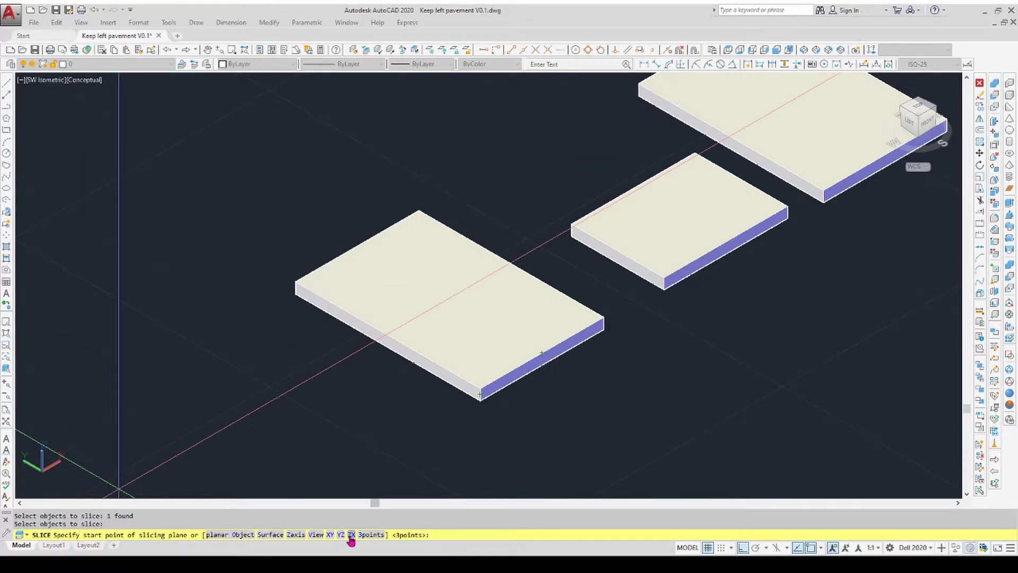
{"action": "left_click", "coordinate": [351, 535]}
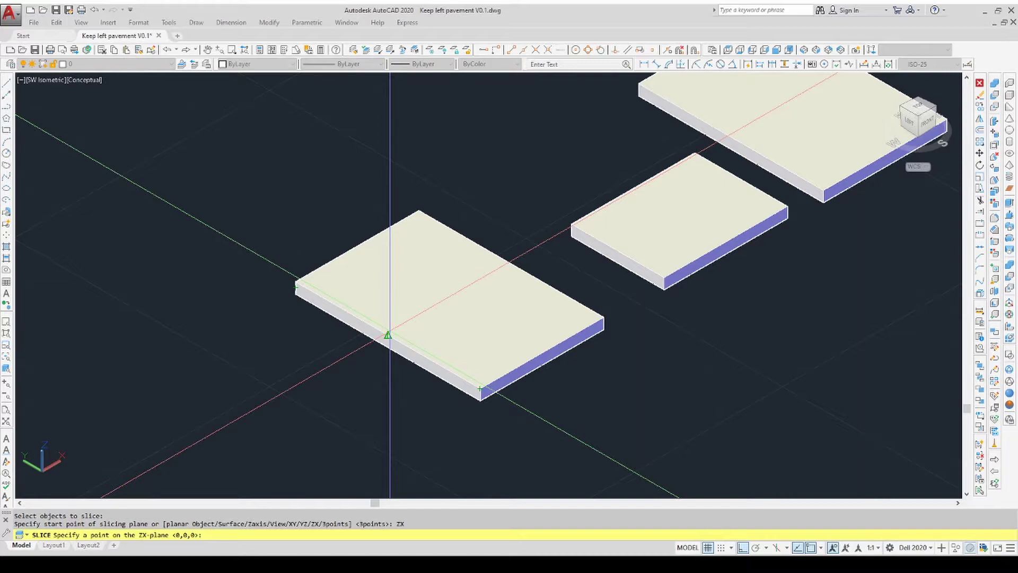
{"action": "left_click", "coordinate": [388, 335]}
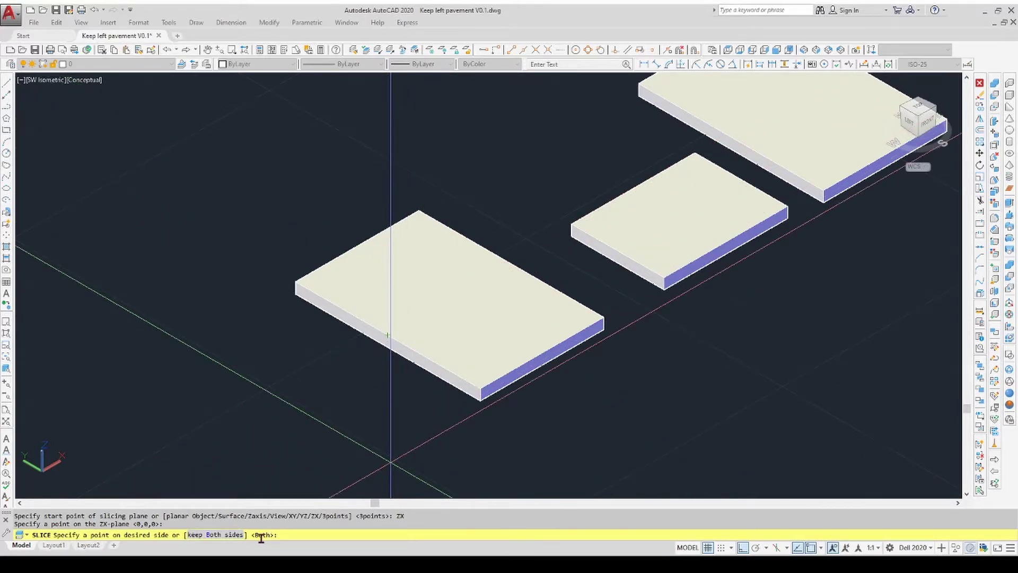
{"action": "key", "text": "Return"}
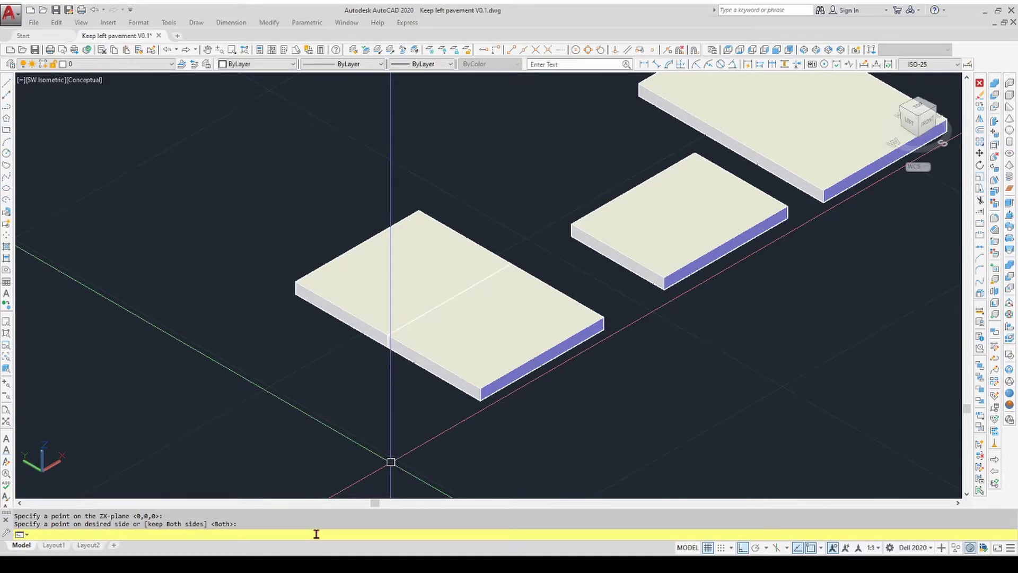
{"action": "left_click", "coordinate": [480, 339]}
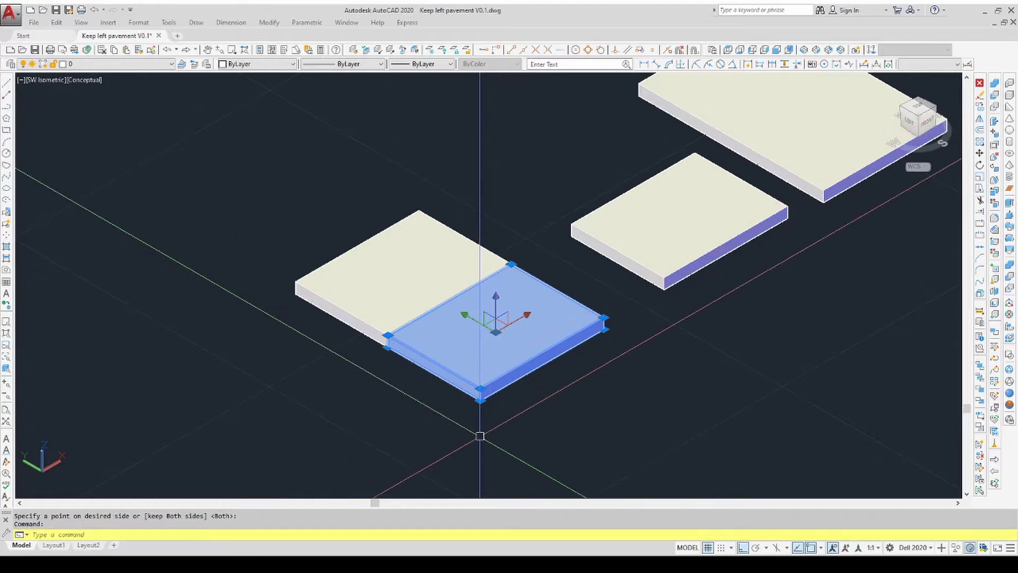
{"action": "left_click", "coordinate": [407, 281]}
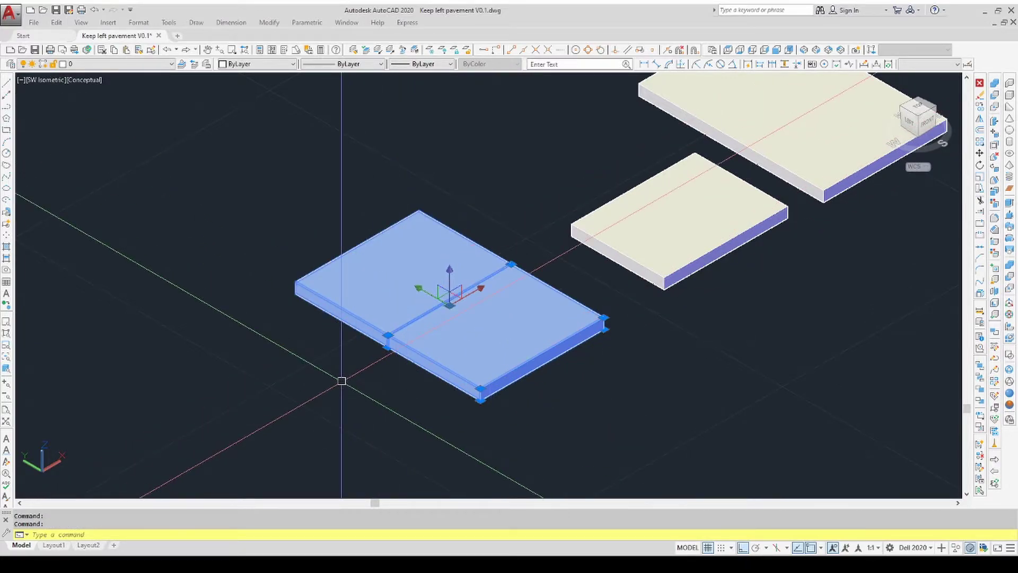
{"action": "key", "text": "Escape"}
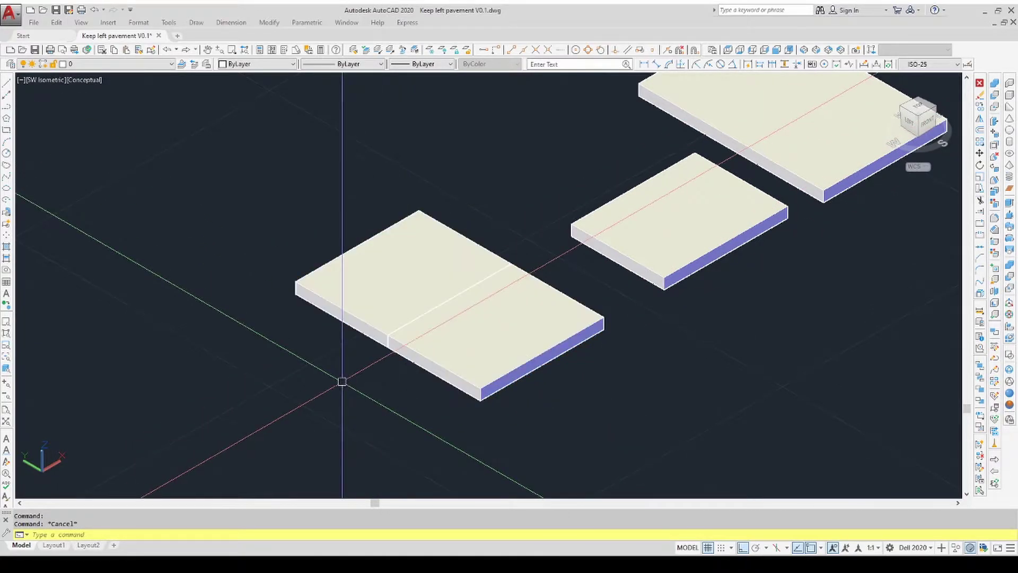
Step: Erase the rear half of the sliced slab and the separately drawn 24 by 18 slab
{"action": "left_click", "coordinate": [375, 297]}
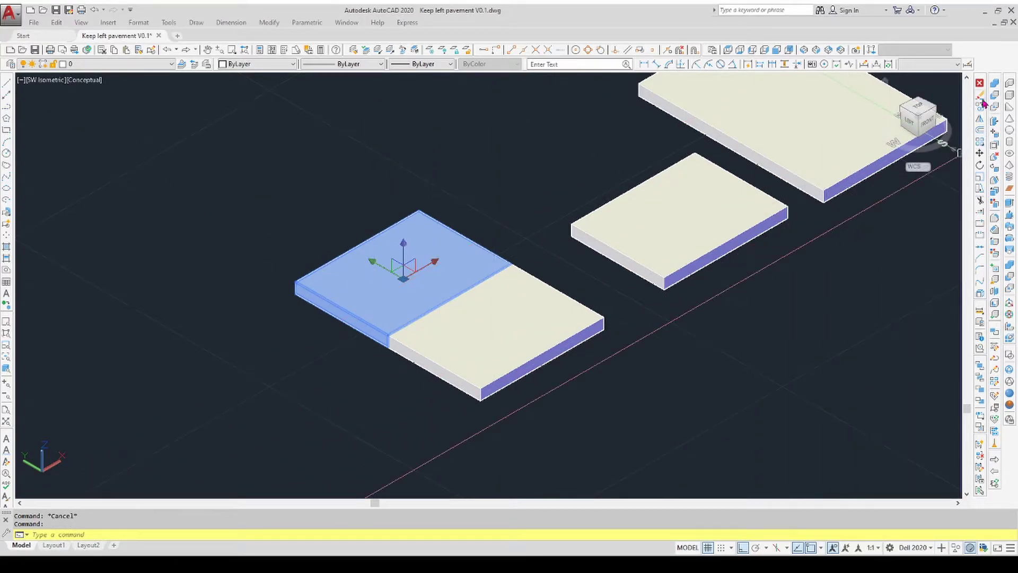
{"action": "left_click", "coordinate": [979, 83]}
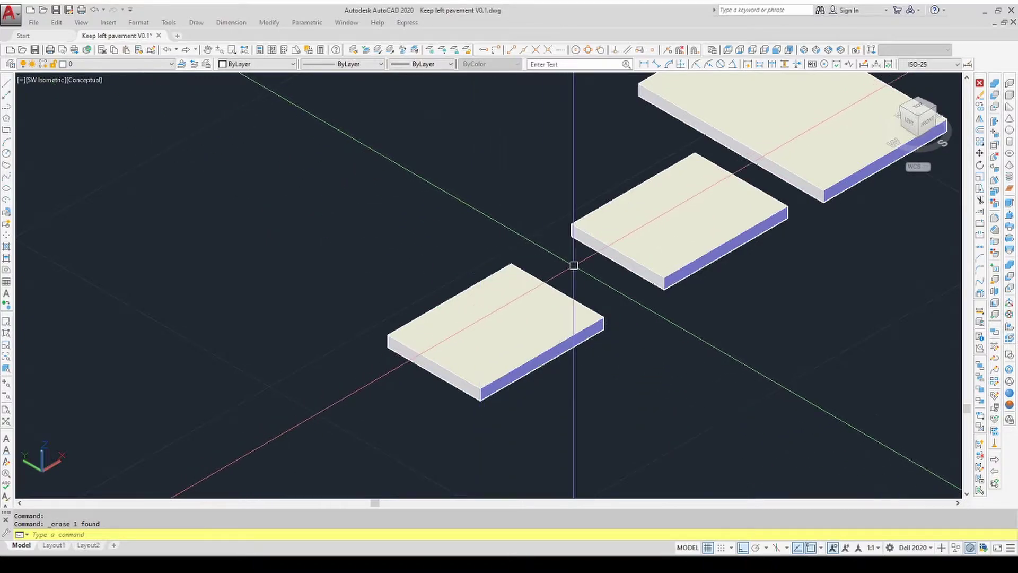
{"action": "left_click", "coordinate": [650, 211]}
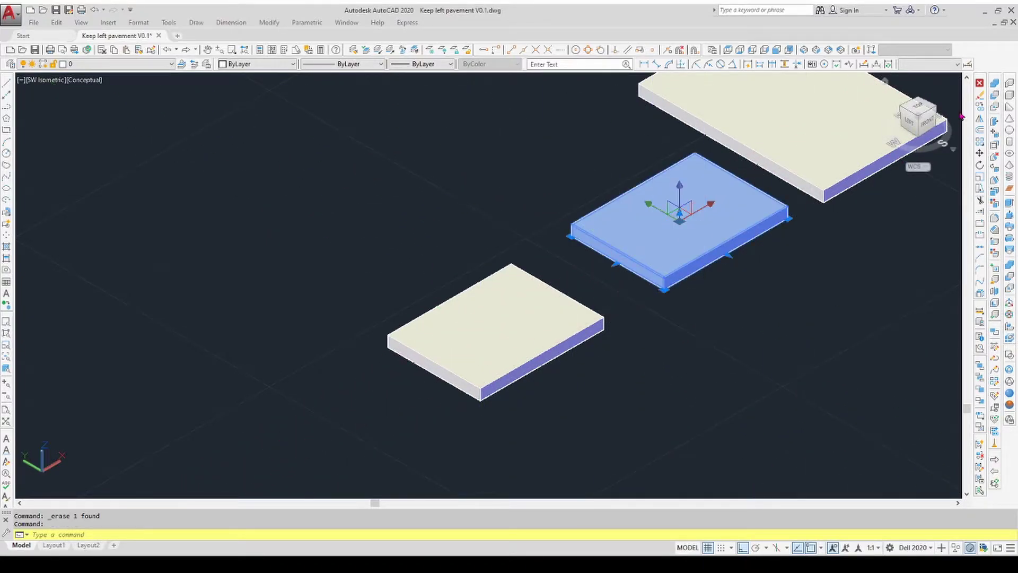
{"action": "left_click", "coordinate": [979, 83]}
{"action": "scroll", "coordinate": [379, 369], "scroll_direction": "down", "scroll_amount": 3}
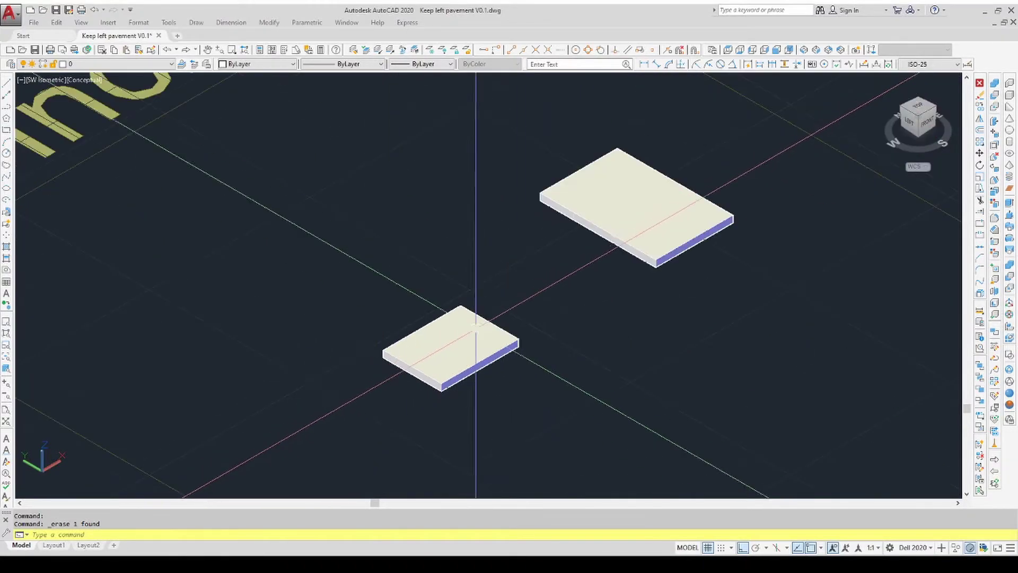
{"action": "scroll", "coordinate": [531, 308], "scroll_direction": "up", "scroll_amount": 2}
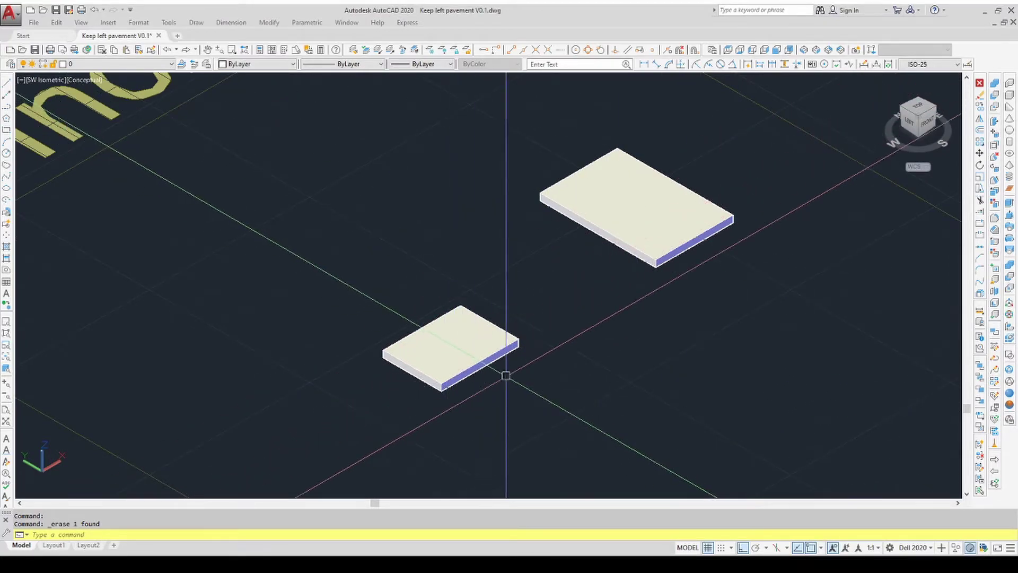
Step: Move the remaining half slab by its top corner against the short front end of the full slab, with Ortho off
{"action": "left_click", "coordinate": [979, 154]}
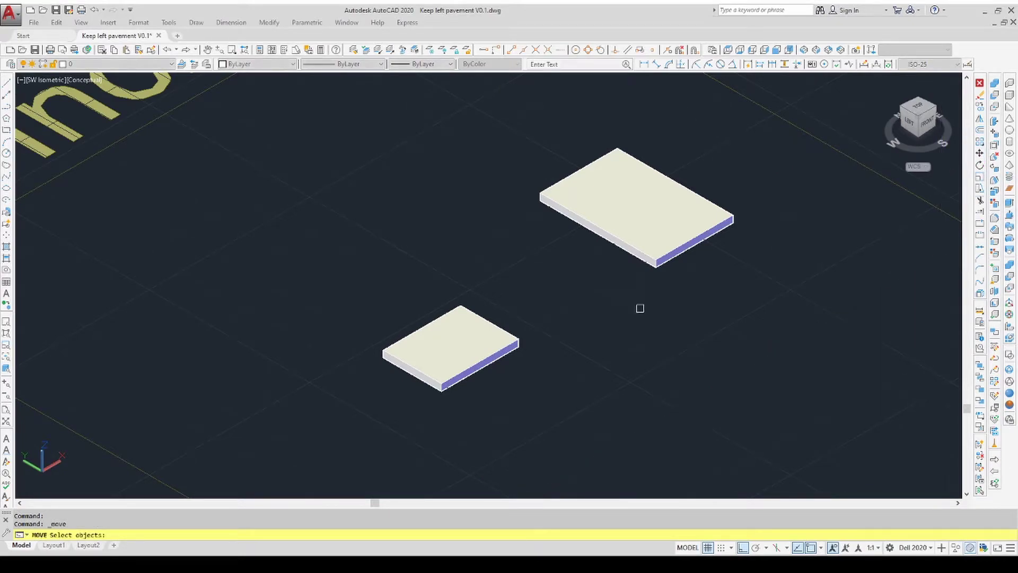
{"action": "left_click", "coordinate": [397, 356]}
{"action": "key", "text": "Return"}
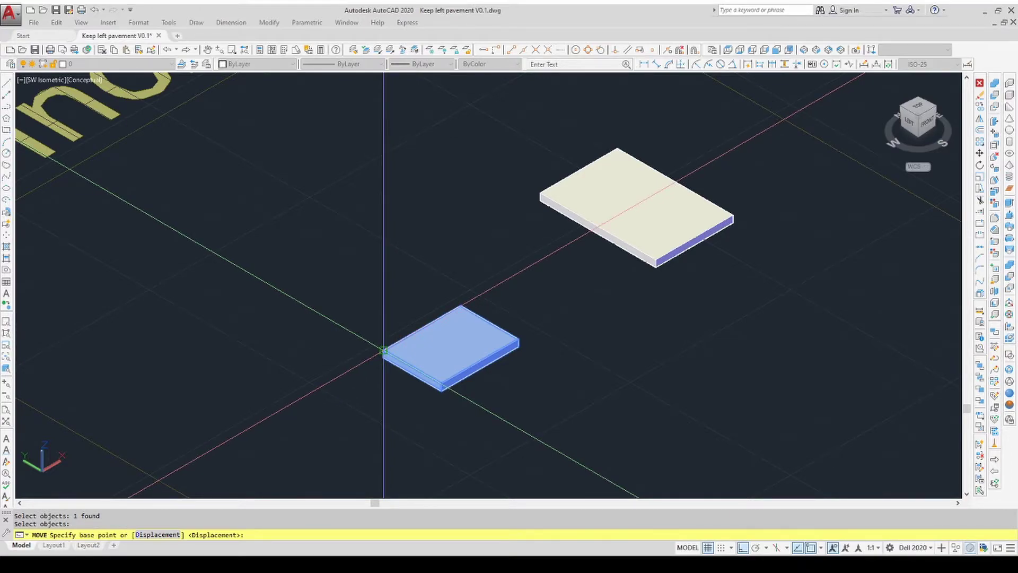
{"action": "left_click", "coordinate": [383, 350]}
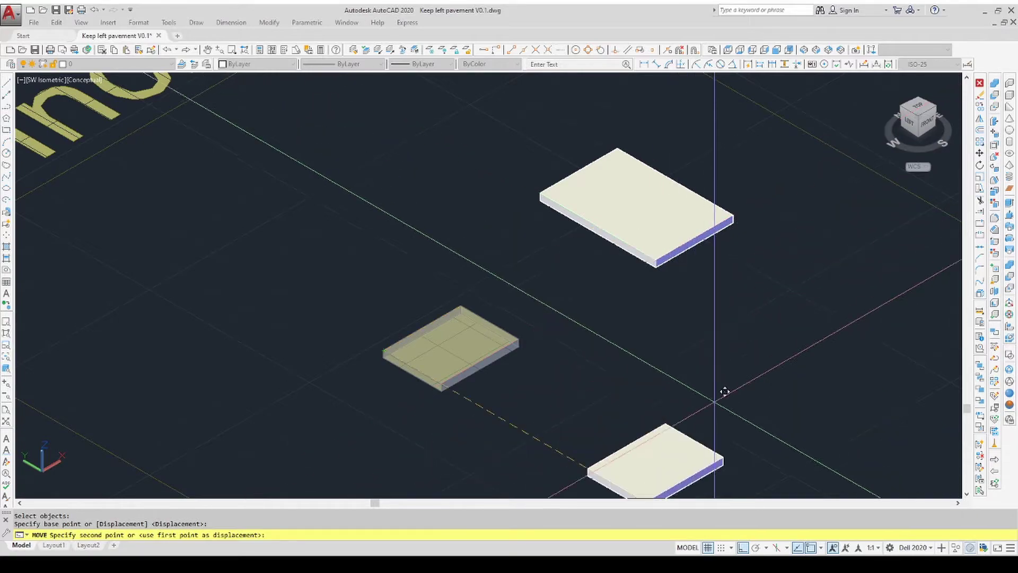
{"action": "left_click", "coordinate": [742, 547]}
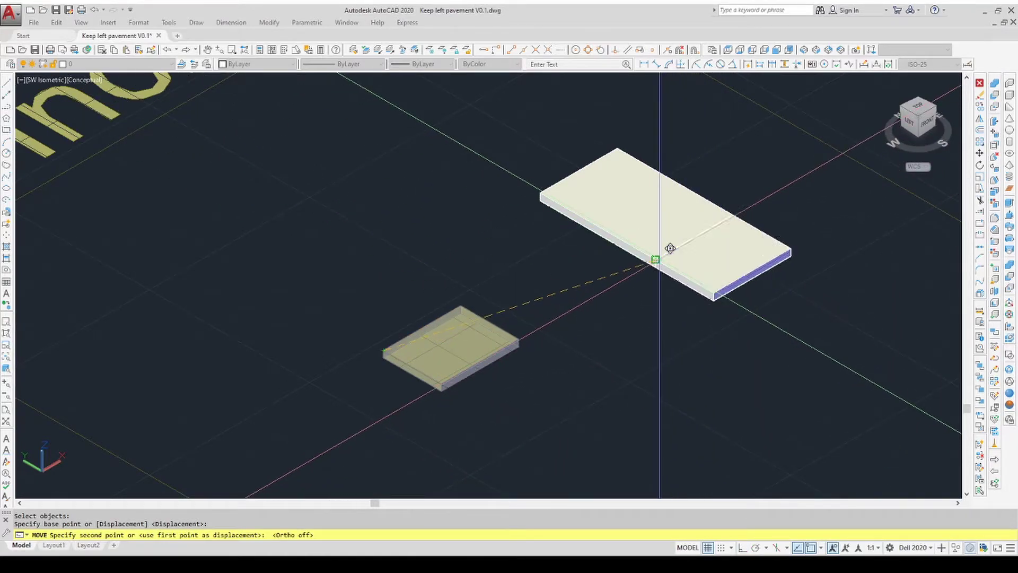
{"action": "left_click", "coordinate": [657, 260]}
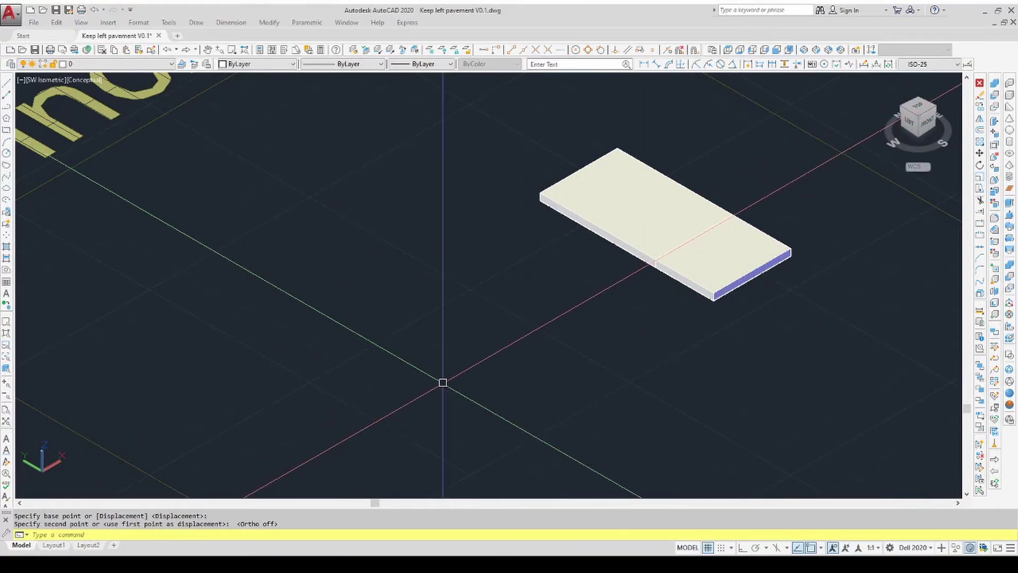
{"action": "scroll", "coordinate": [443, 381], "scroll_direction": "down", "scroll_amount": 2}
{"action": "scroll", "coordinate": [665, 252], "scroll_direction": "up", "scroll_amount": 2}
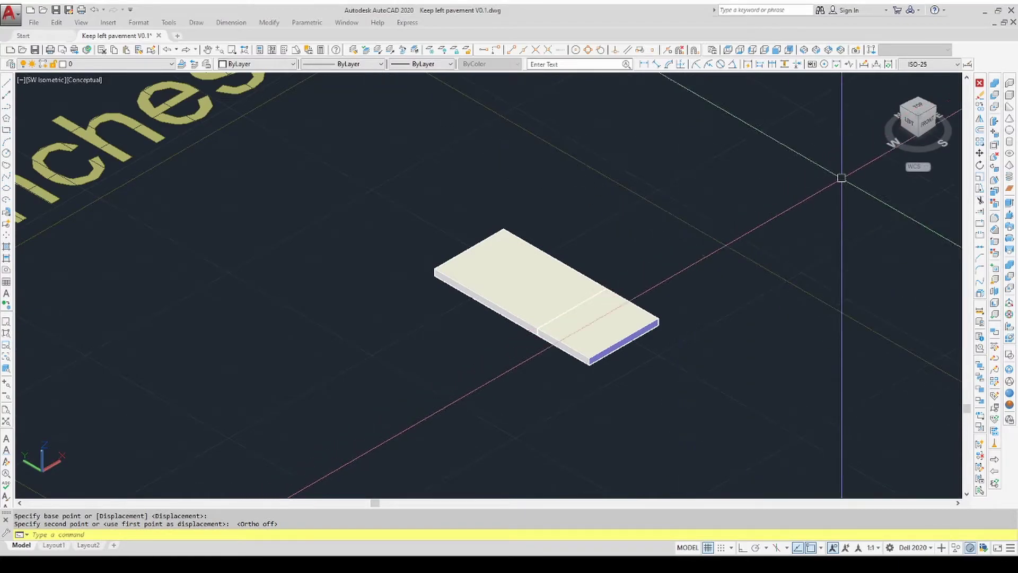
{"action": "left_click", "coordinate": [1010, 95]}
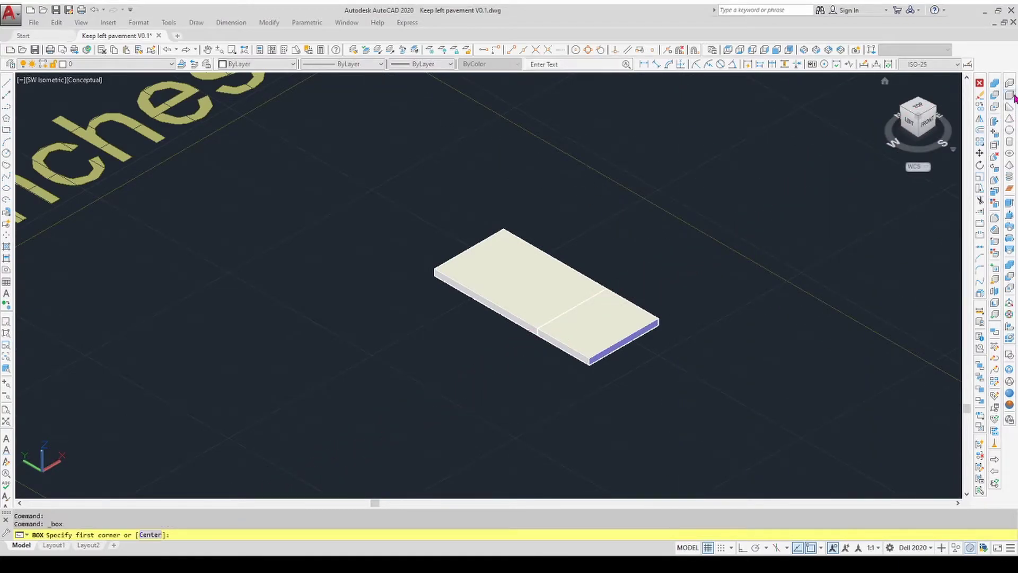
{"action": "left_click", "coordinate": [661, 274]}
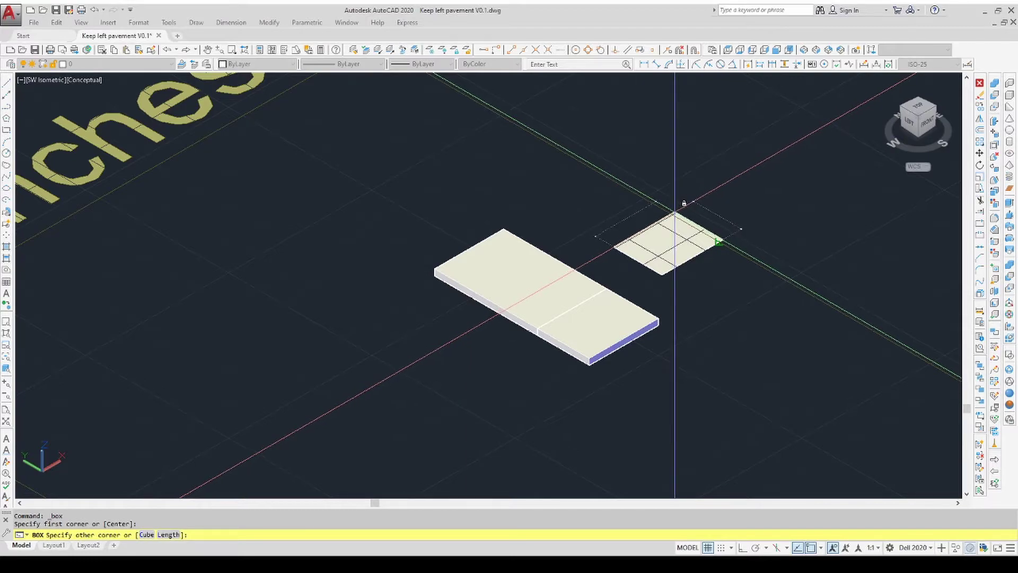
{"action": "key", "text": "Escape"}
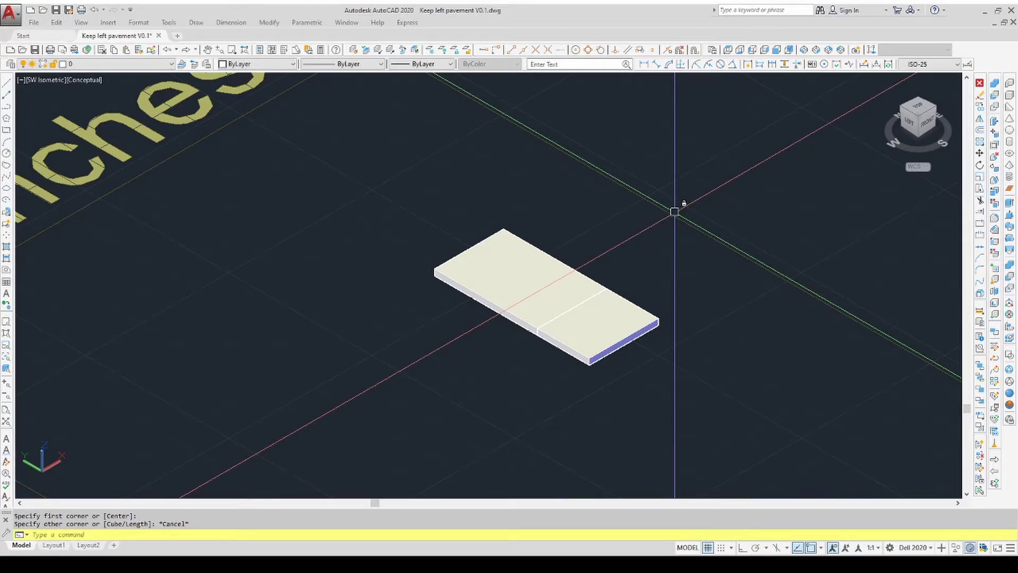
Step: Create a box in front of the joined slabs with opposite corner @6,5,12 and colour it Green
{"action": "scroll", "coordinate": [686, 211], "scroll_direction": "down", "scroll_amount": 2}
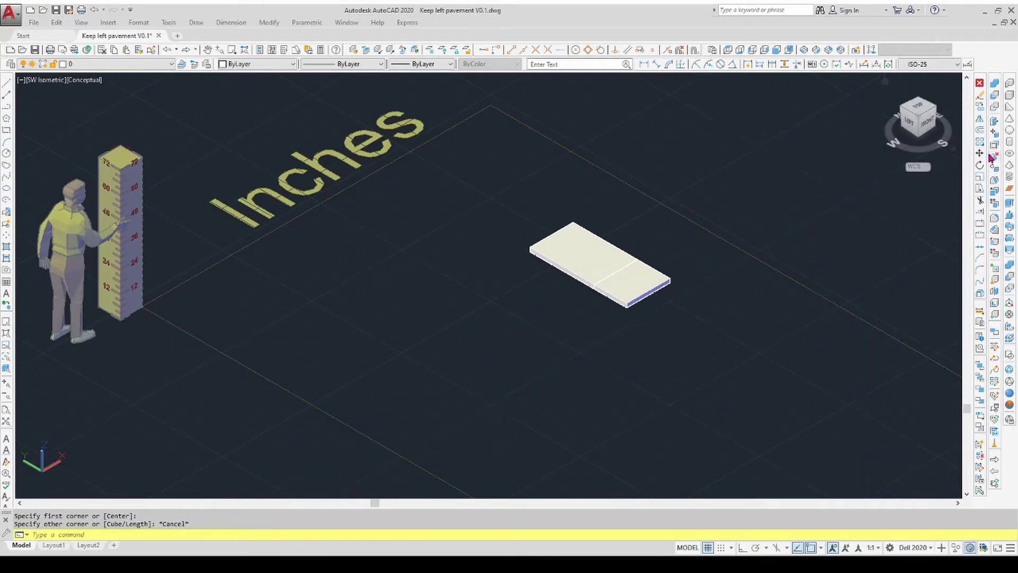
{"action": "left_click", "coordinate": [1009, 95]}
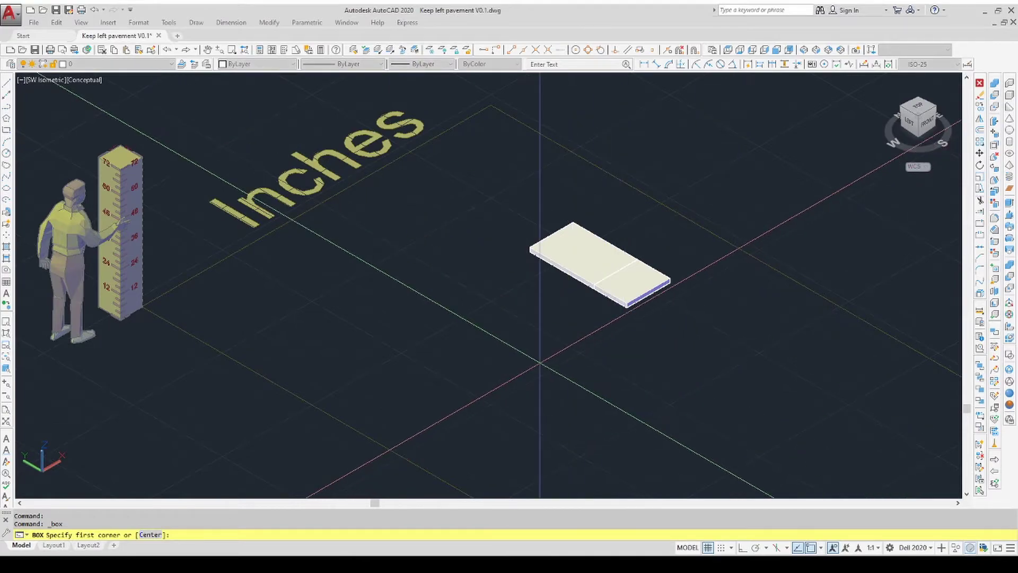
{"action": "scroll", "coordinate": [540, 362], "scroll_direction": "up", "scroll_amount": 4}
{"action": "left_click", "coordinate": [530, 357]}
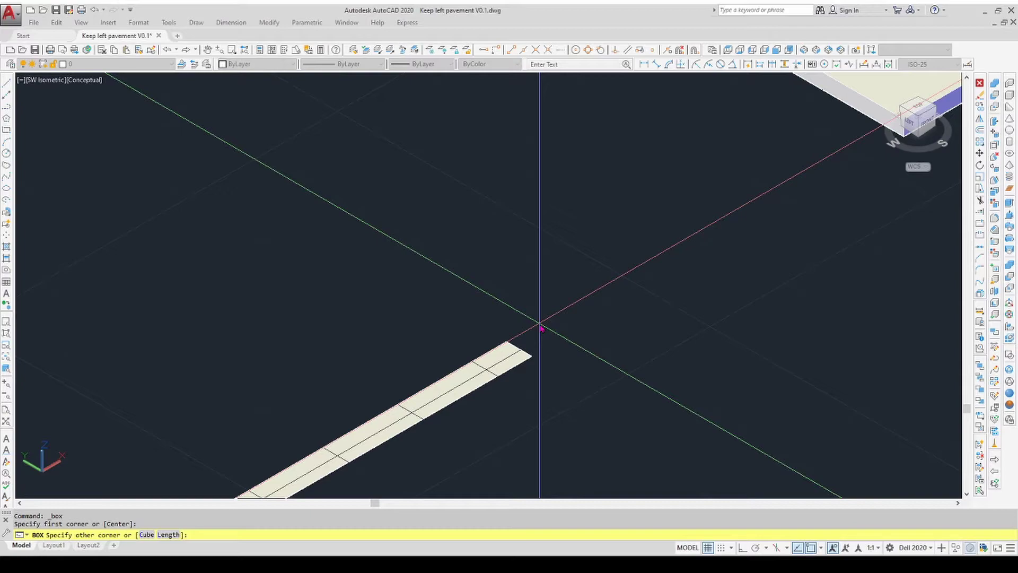
{"action": "type", "text": "@6,5,12"}
{"action": "key", "text": "Return"}
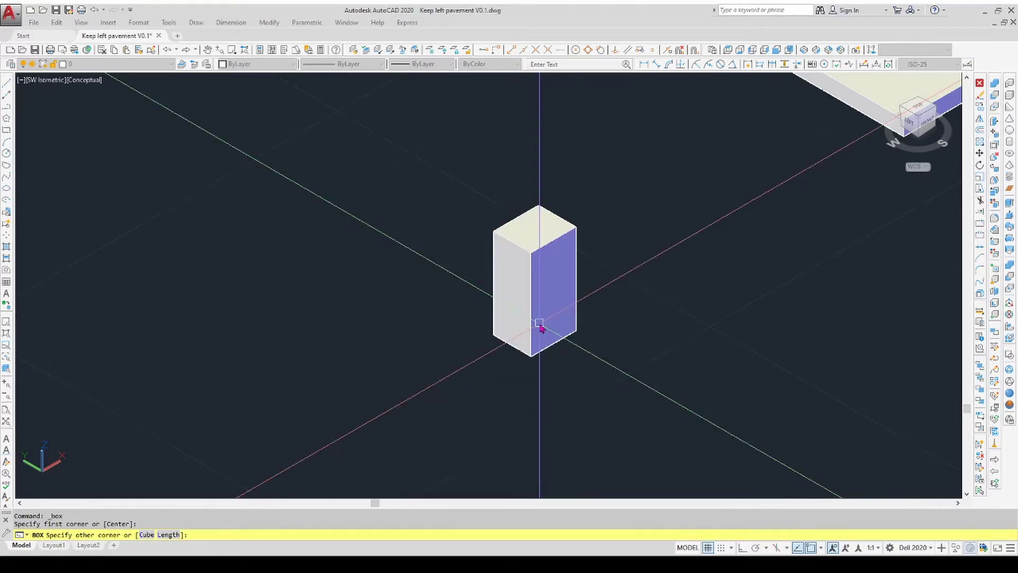
{"action": "left_click", "coordinate": [545, 313]}
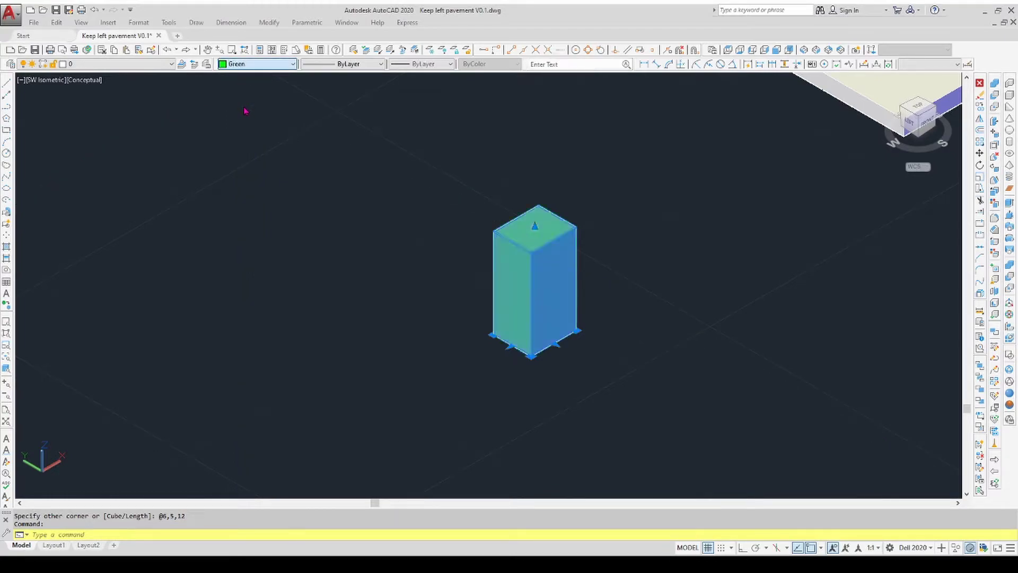
{"action": "key", "text": "Escape"}
Step: Scale the green box from a base corner by a factor of 3
{"action": "left_click", "coordinate": [490, 302]}
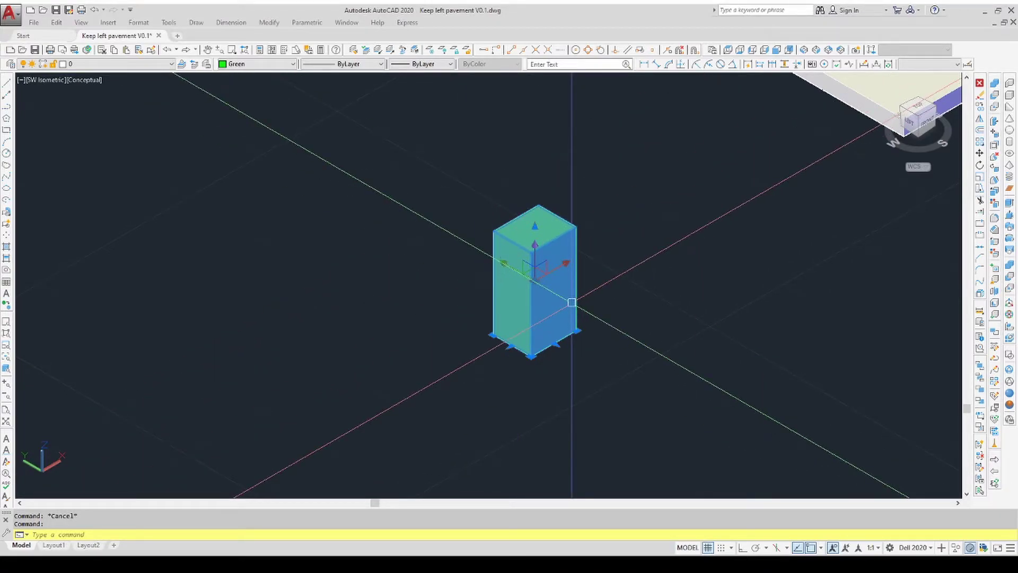
{"action": "left_click", "coordinate": [979, 177]}
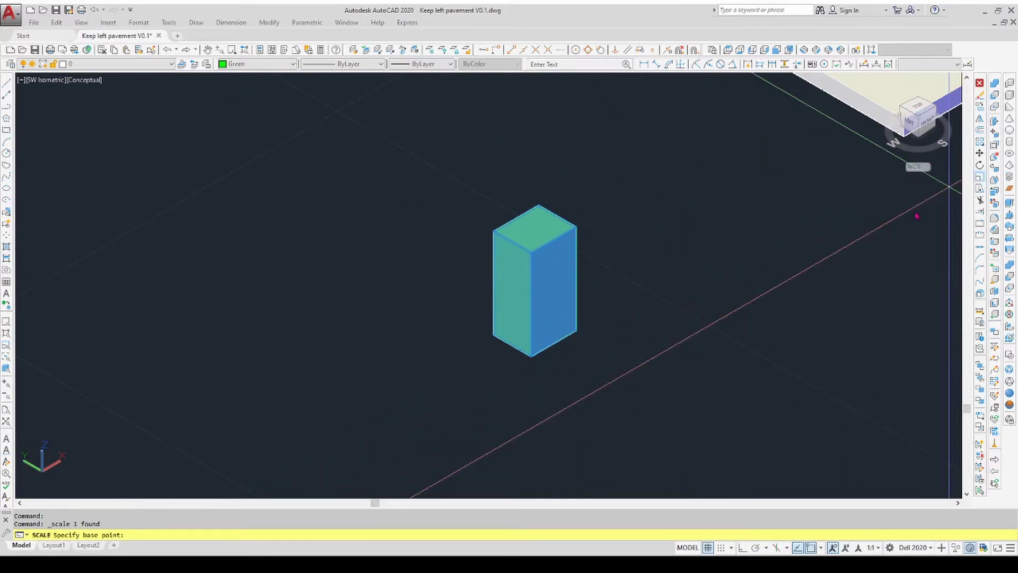
{"action": "left_click", "coordinate": [576, 331]}
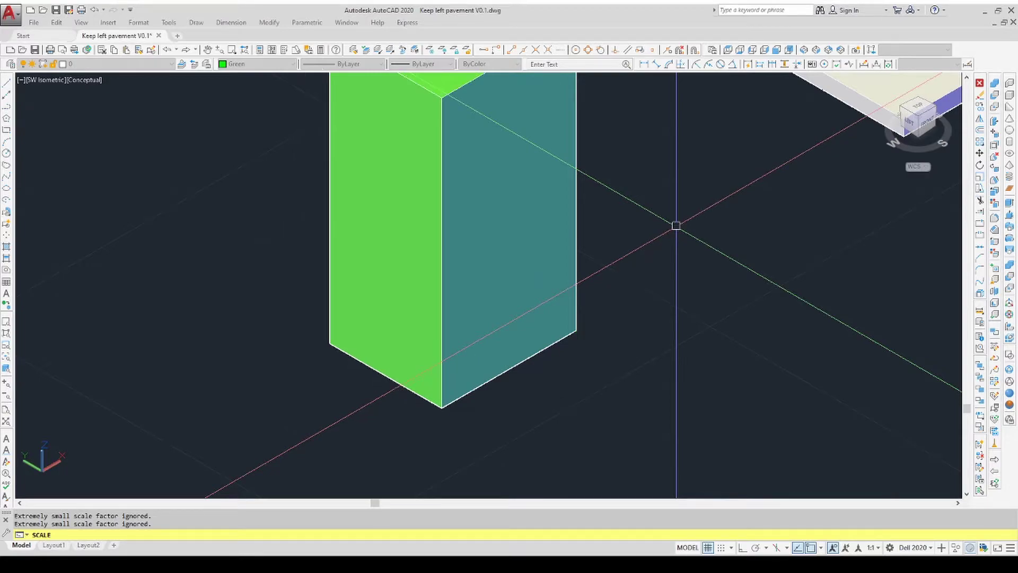
{"action": "type", "text": "3"}
{"action": "key", "text": "Return"}
Step: Move the green box by its base corner onto the top of the slabs, beside the joint between them
{"action": "scroll", "coordinate": [499, 425], "scroll_direction": "down", "scroll_amount": 5}
{"action": "left_click", "coordinate": [476, 411]}
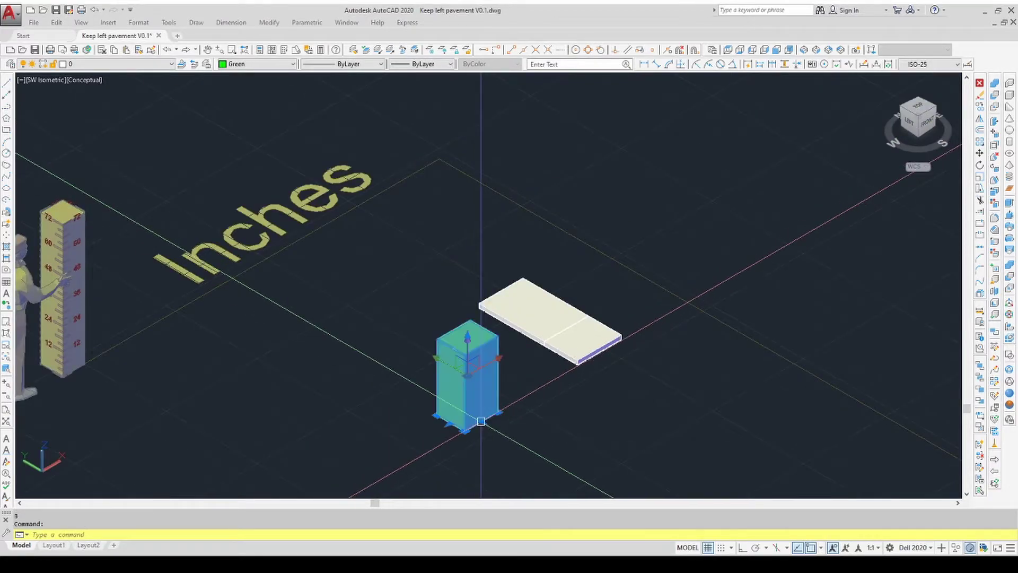
{"action": "left_click", "coordinate": [979, 153]}
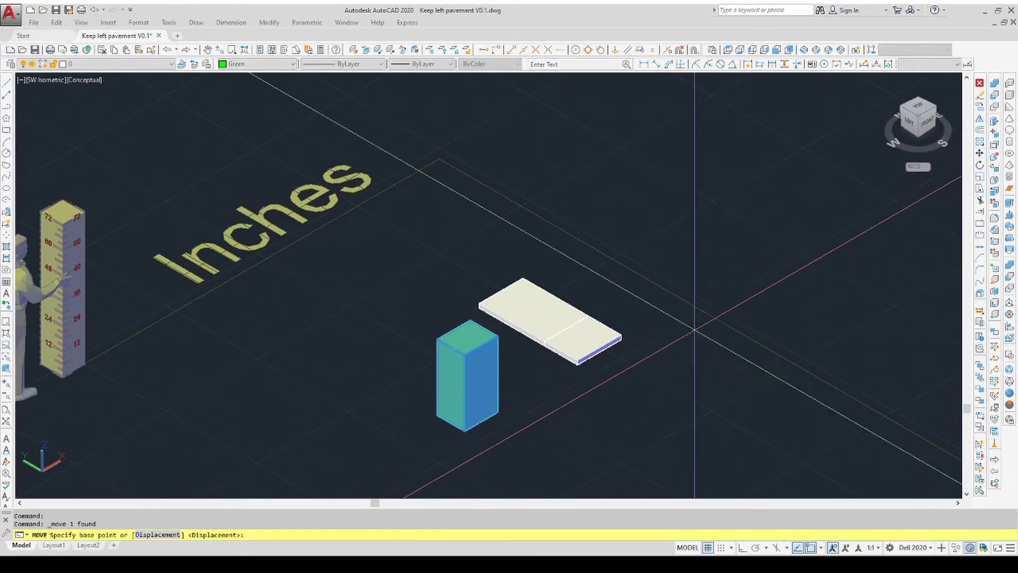
{"action": "left_click", "coordinate": [499, 411]}
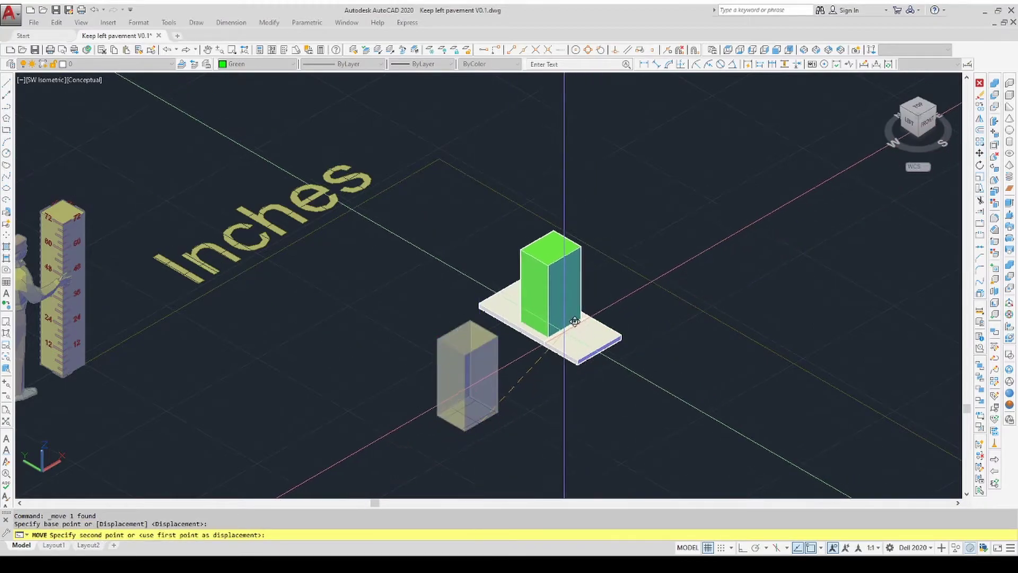
{"action": "left_click", "coordinate": [582, 318]}
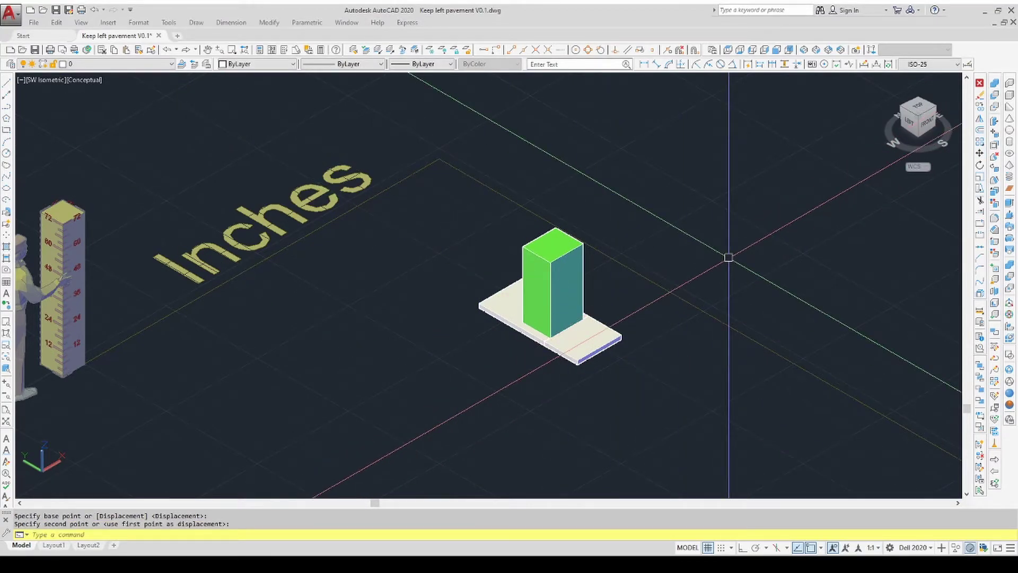
{"action": "scroll", "coordinate": [633, 311], "scroll_direction": "up", "scroll_amount": 2}
{"action": "scroll", "coordinate": [604, 331], "scroll_direction": "up", "scroll_amount": 2}
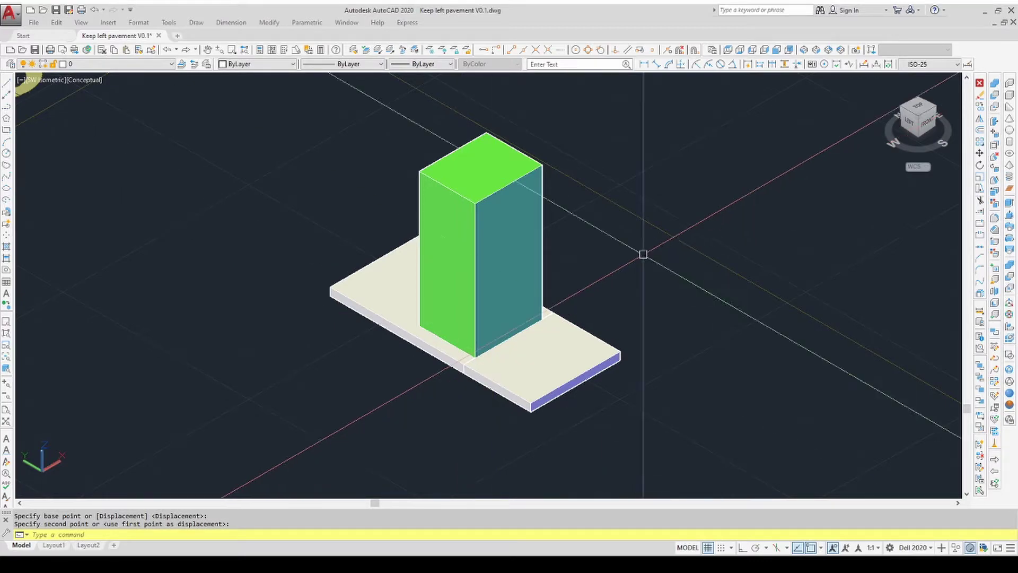
Step: Create a box with freehand corners and height in the empty space beside the green box and slabs
{"action": "left_click", "coordinate": [1007, 95]}
{"action": "left_click", "coordinate": [805, 283]}
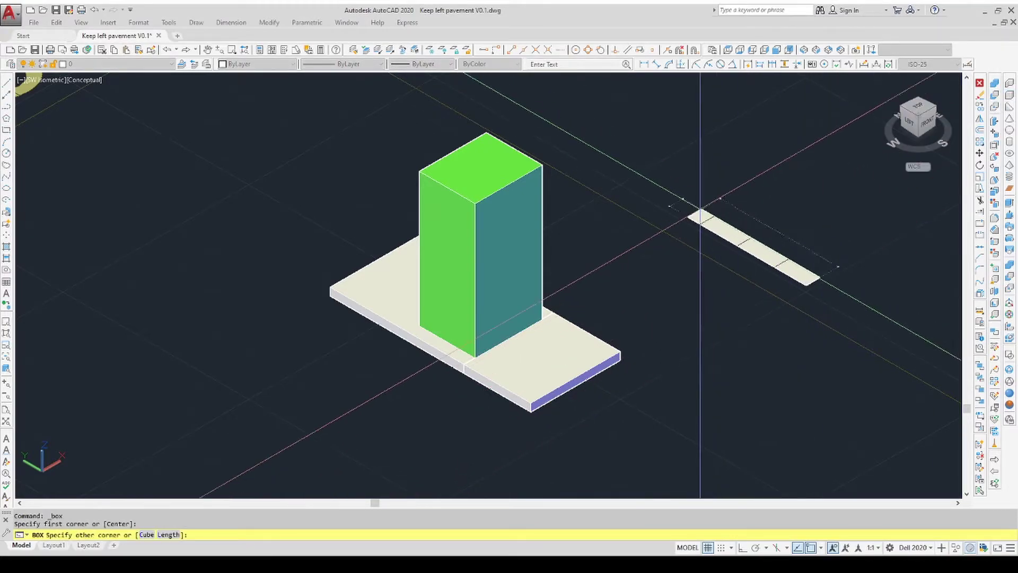
{"action": "left_click", "coordinate": [669, 208]}
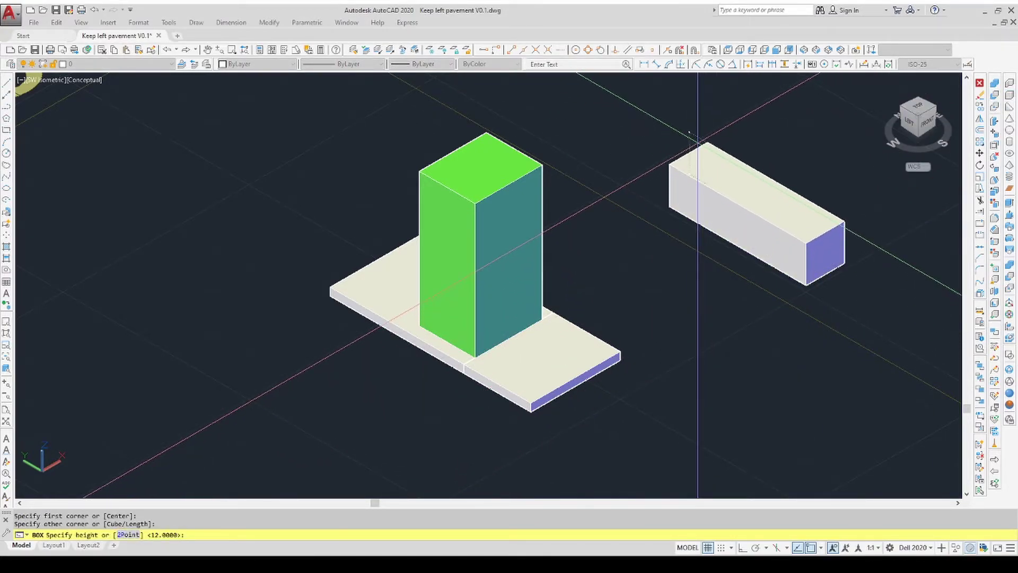
{"action": "left_click", "coordinate": [688, 151]}
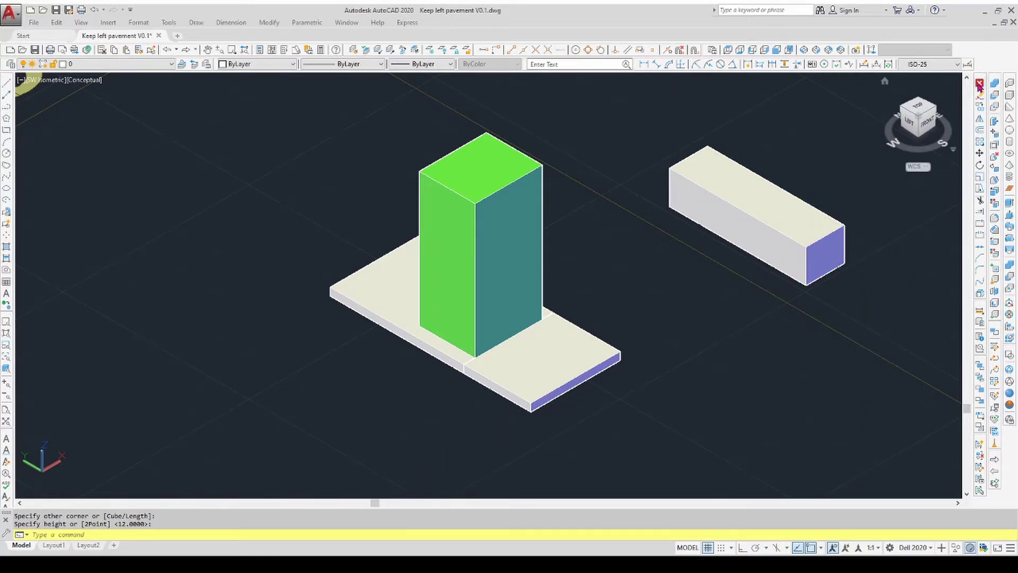
Step: Erase the freehand box beside the slabs
{"action": "left_click", "coordinate": [821, 200]}
{"action": "left_click", "coordinate": [692, 287]}
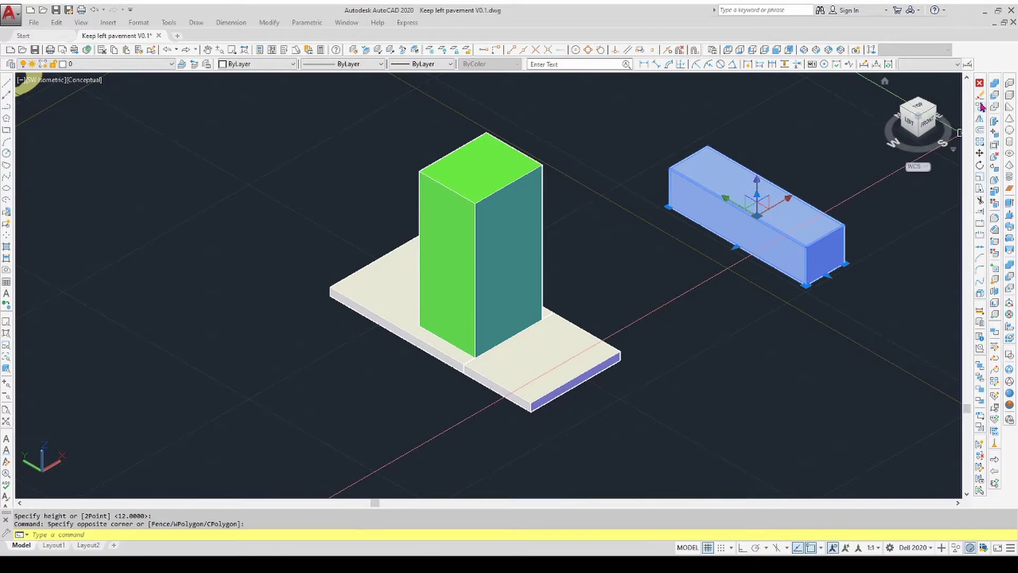
{"action": "key", "text": "Delete"}
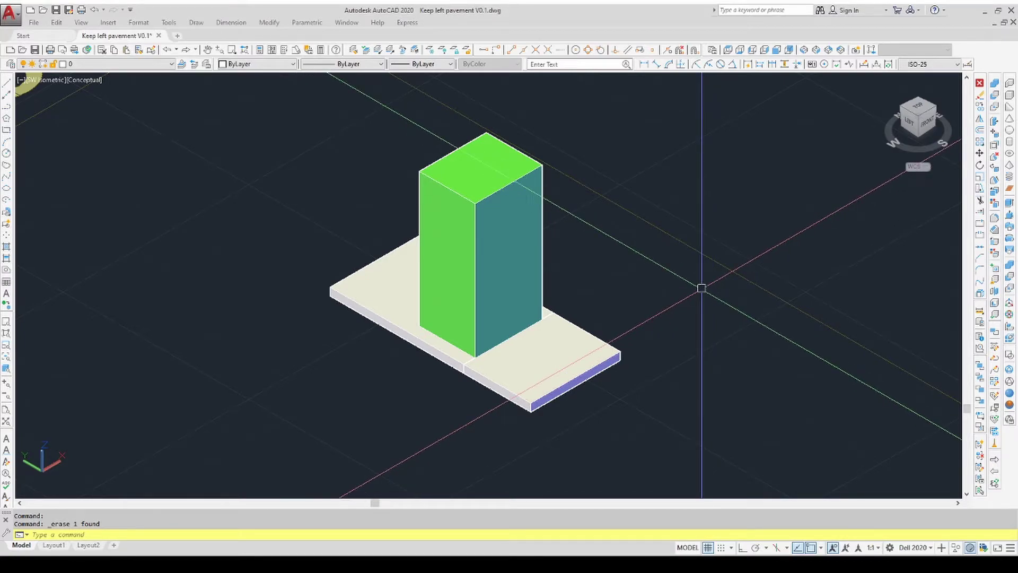
Step: Draw a rectangle beside the slabs with opposite corner @4,6 and look at it from the Top view
{"action": "left_click", "coordinate": [6, 132]}
{"action": "left_click", "coordinate": [711, 285]}
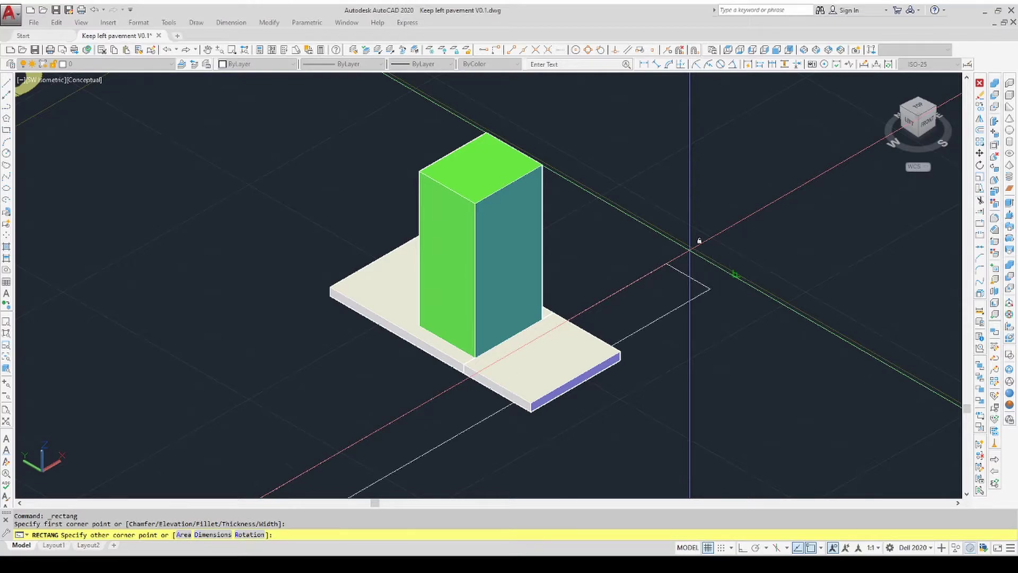
{"action": "type", "text": "@4,6"}
{"action": "key", "text": "Return"}
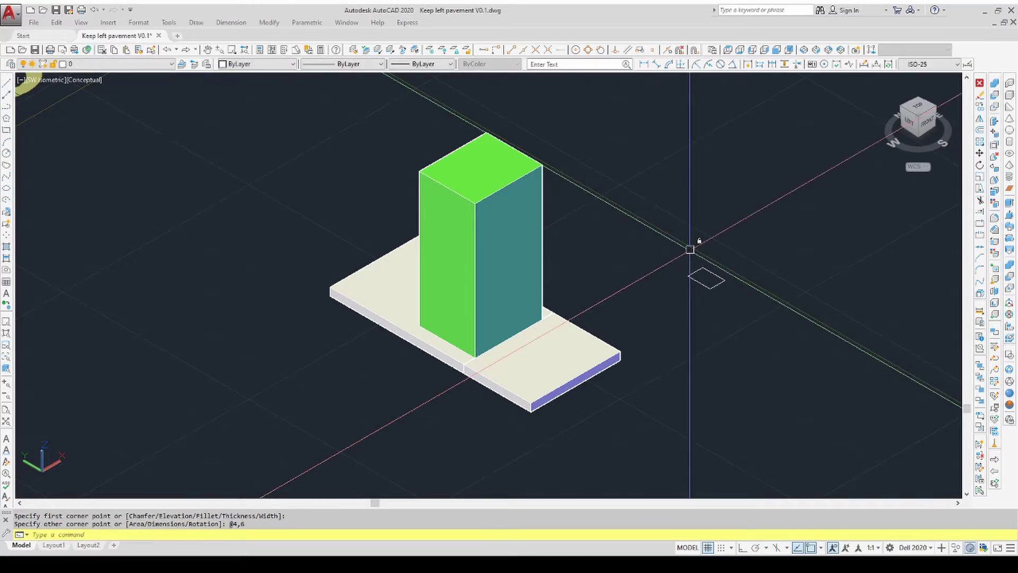
{"action": "scroll", "coordinate": [723, 280], "scroll_direction": "up", "scroll_amount": 5}
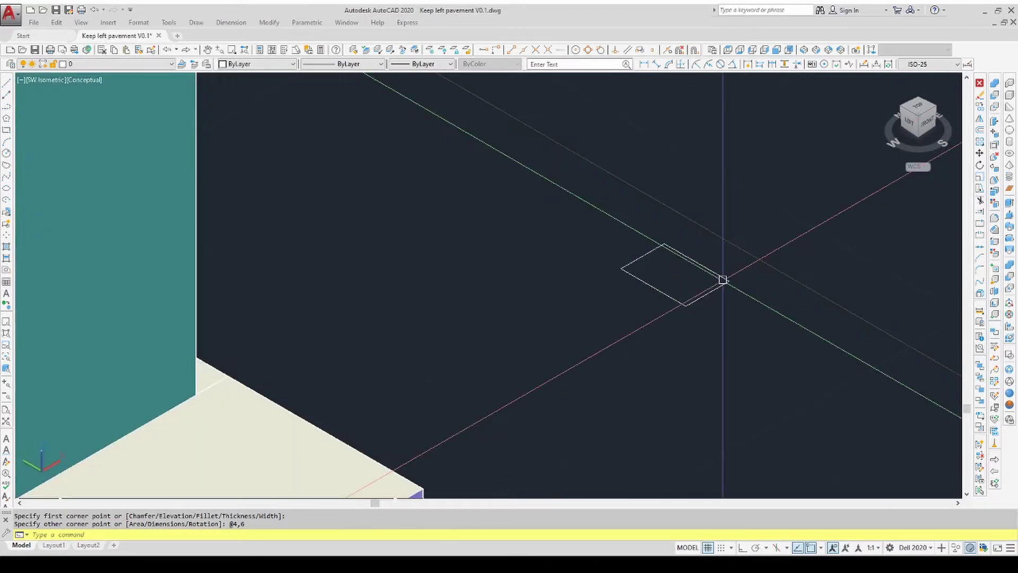
{"action": "scroll", "coordinate": [722, 279], "scroll_direction": "up", "scroll_amount": 3}
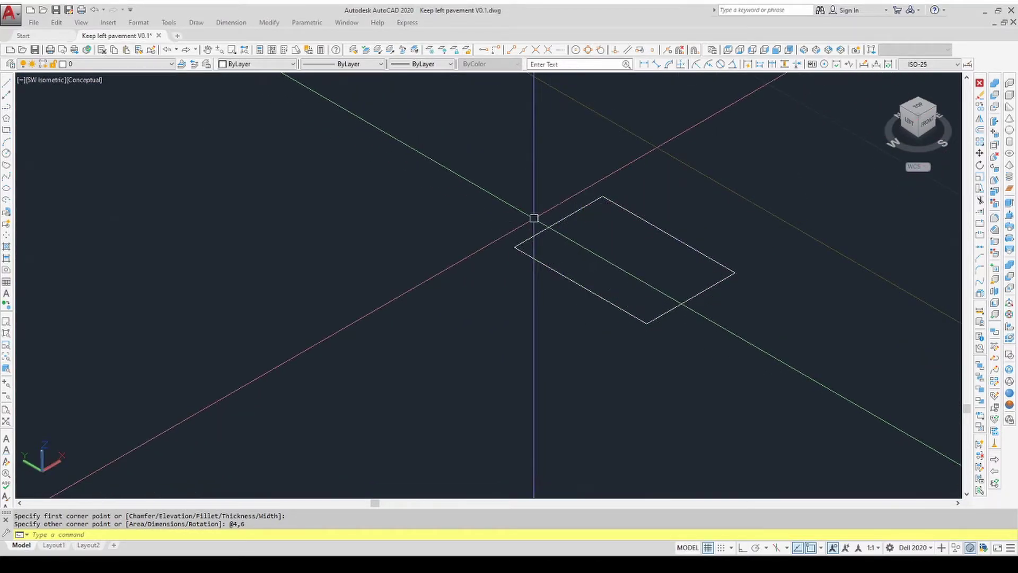
{"action": "left_click", "coordinate": [708, 258]}
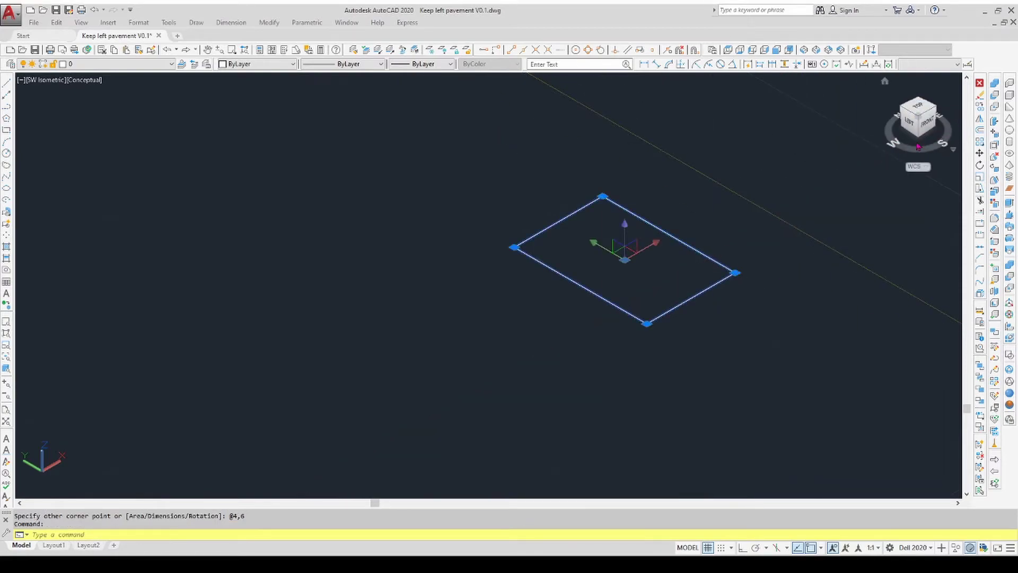
{"action": "left_click", "coordinate": [921, 107]}
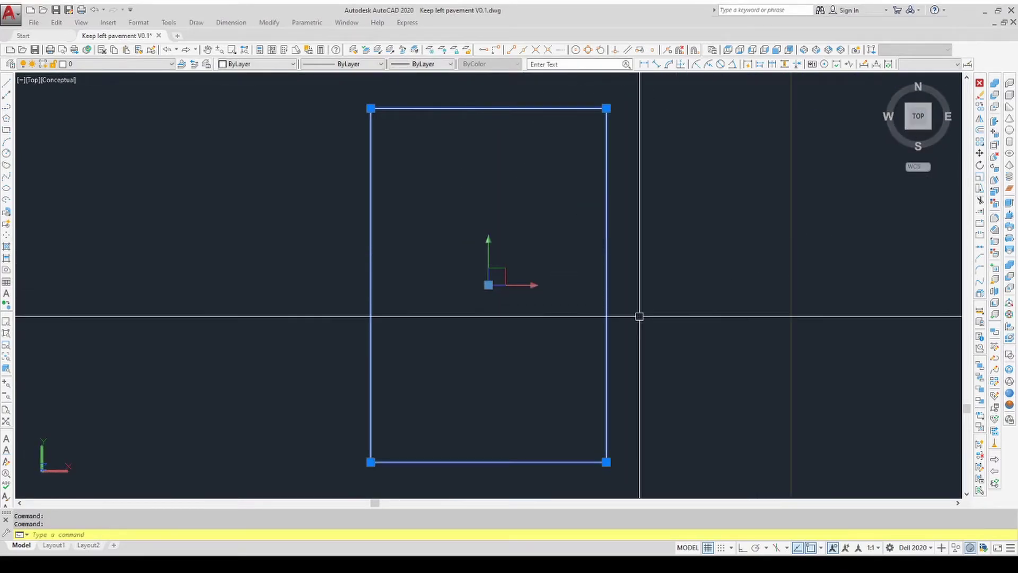
{"action": "key", "text": "Escape"}
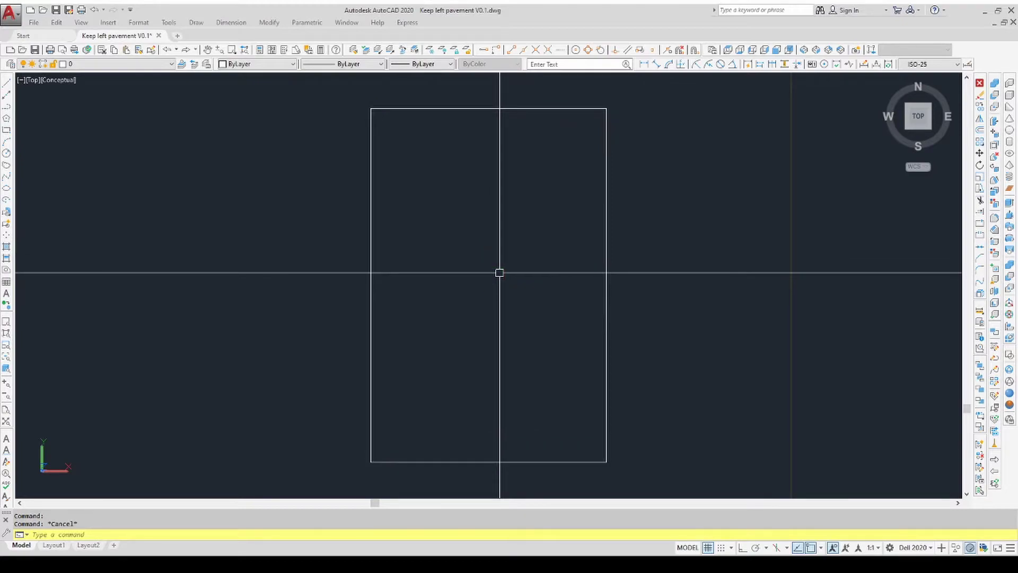
{"action": "scroll", "coordinate": [466, 255], "scroll_direction": "down", "scroll_amount": 1}
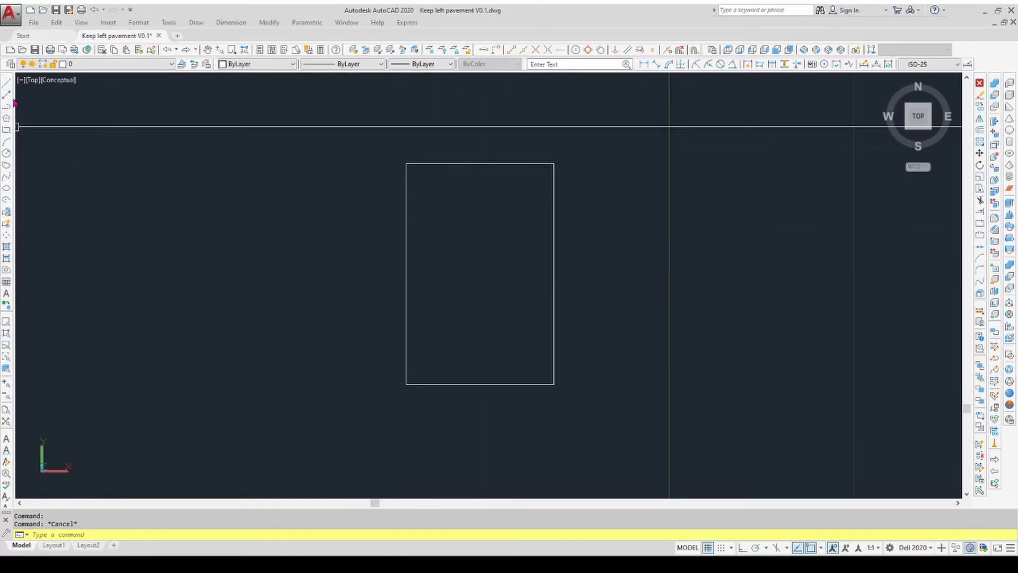
Step: Draw a slanted line from the midpoint of the rectangle's upper short edge to just outside its left long edge
{"action": "left_click", "coordinate": [6, 83]}
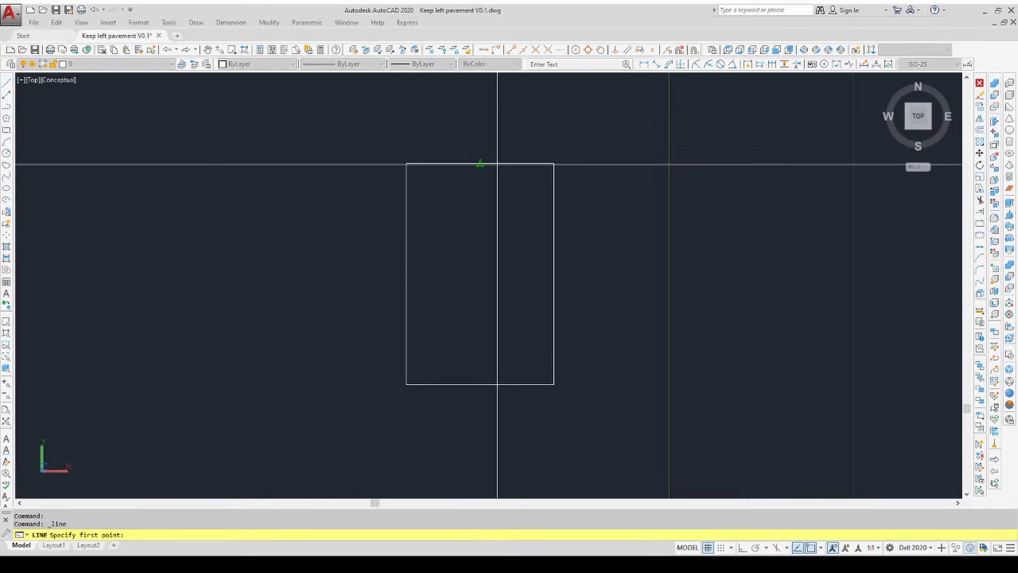
{"action": "left_click", "coordinate": [479, 163]}
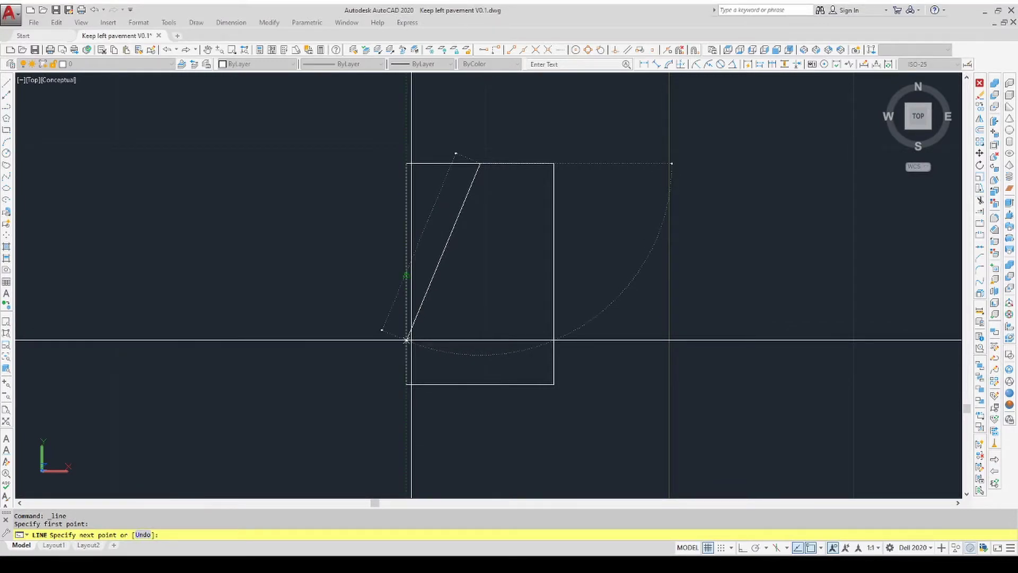
{"action": "left_click", "coordinate": [383, 365]}
{"action": "key", "text": "Return"}
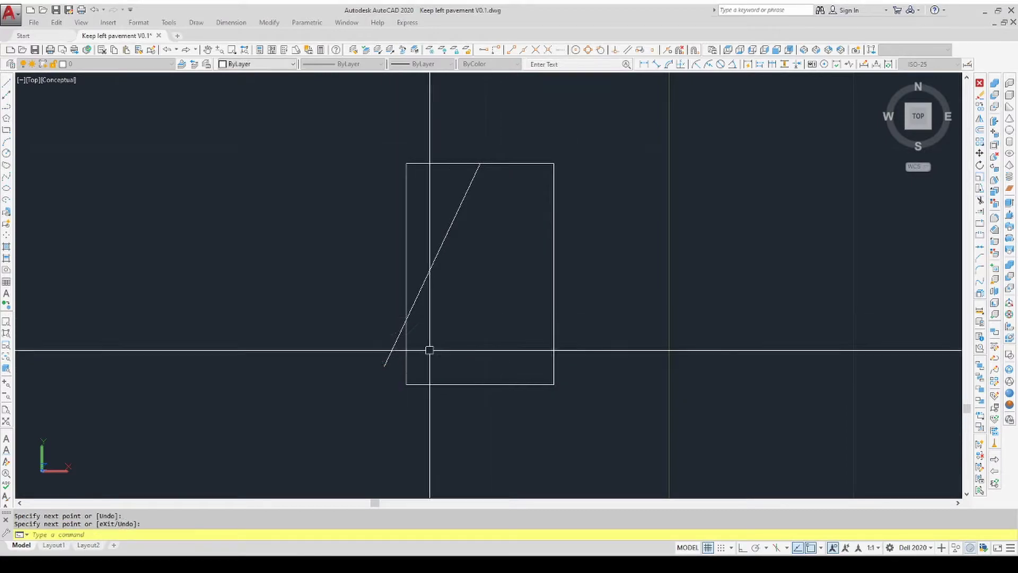
Step: Stretch the slanted line's outer end back to the rectangle's left long edge, and erase the line
{"action": "left_click", "coordinate": [388, 357]}
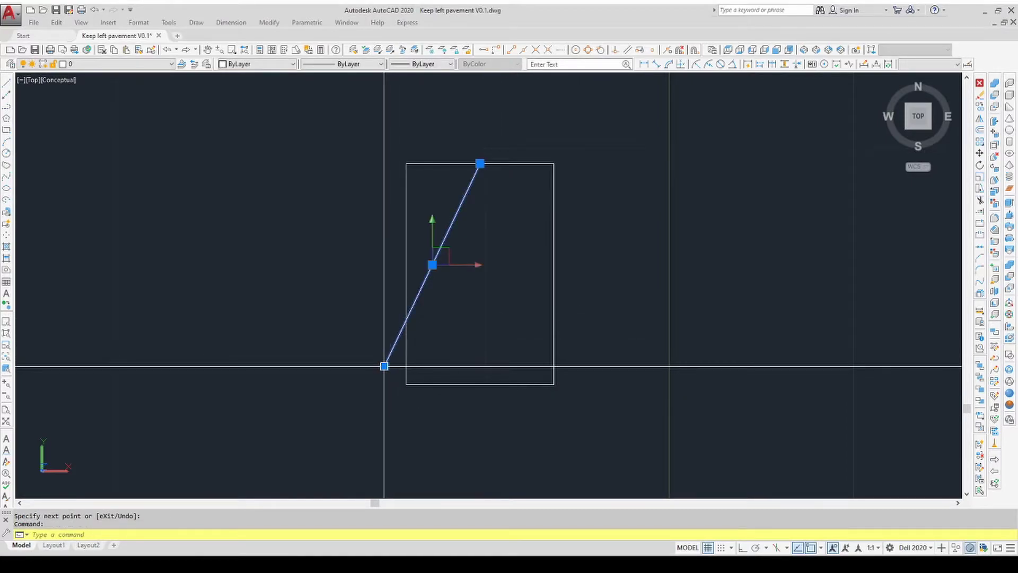
{"action": "left_click", "coordinate": [384, 365]}
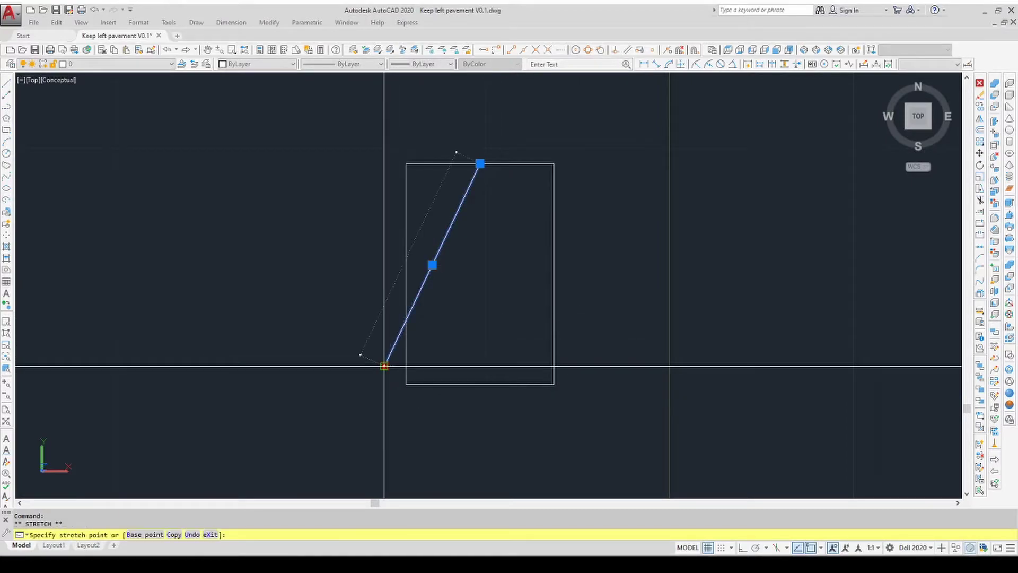
{"action": "left_click", "coordinate": [406, 318]}
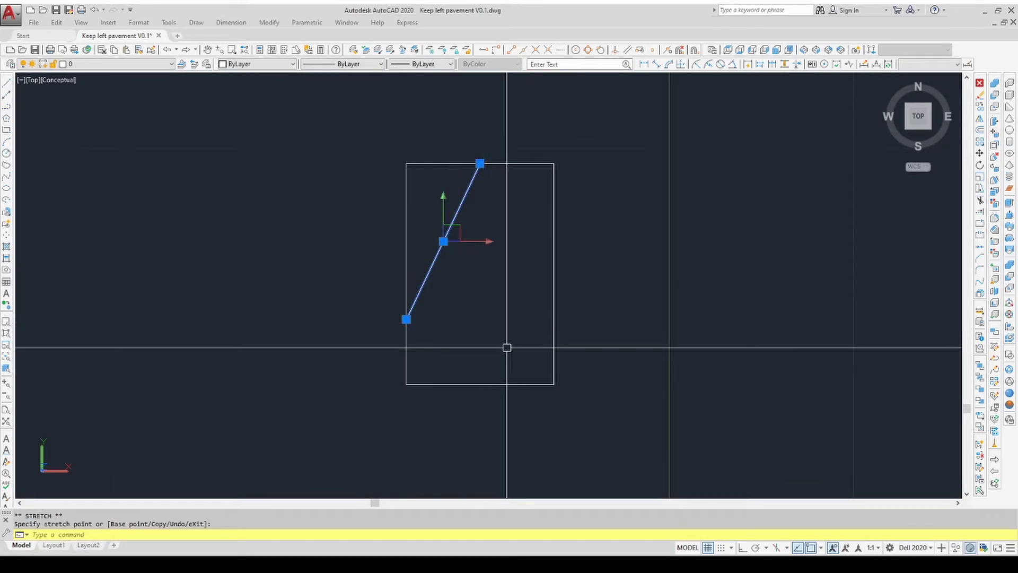
{"action": "key", "text": "Escape"}
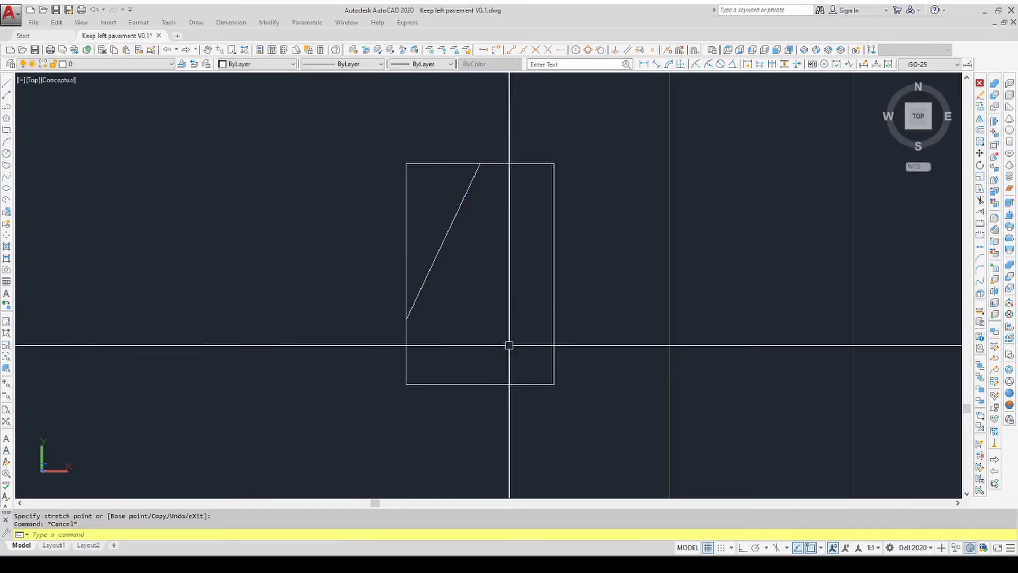
{"action": "key", "text": "Delete"}
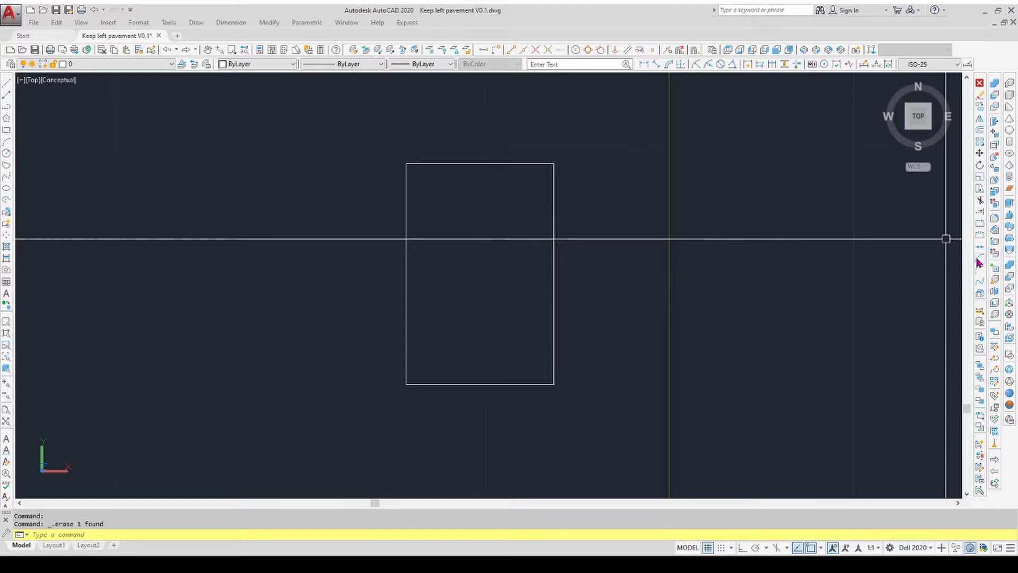
Step: Set the first chamfer distance to 1 and the second chamfer distance to 4
{"action": "left_click", "coordinate": [996, 256]}
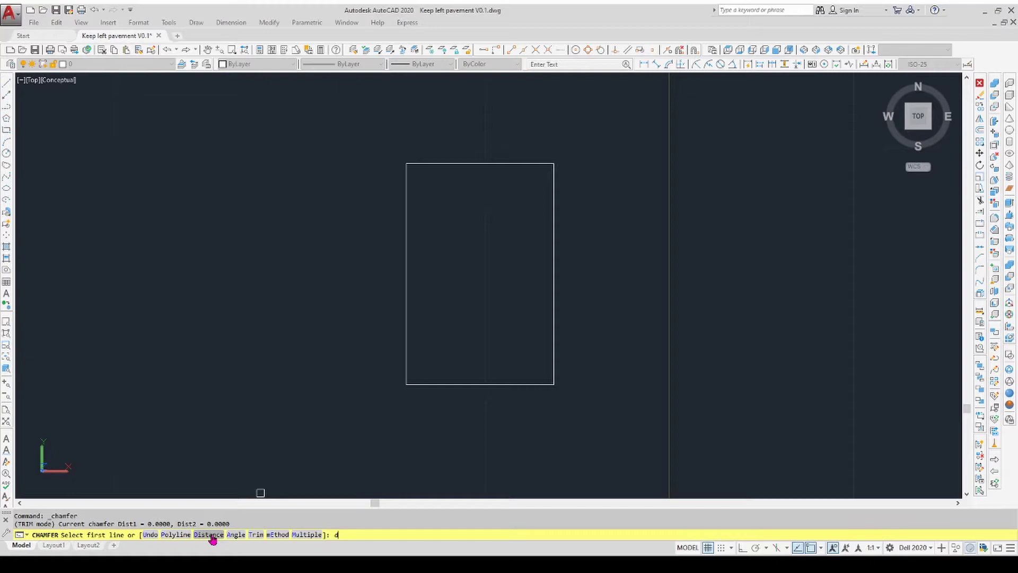
{"action": "left_click", "coordinate": [212, 539]}
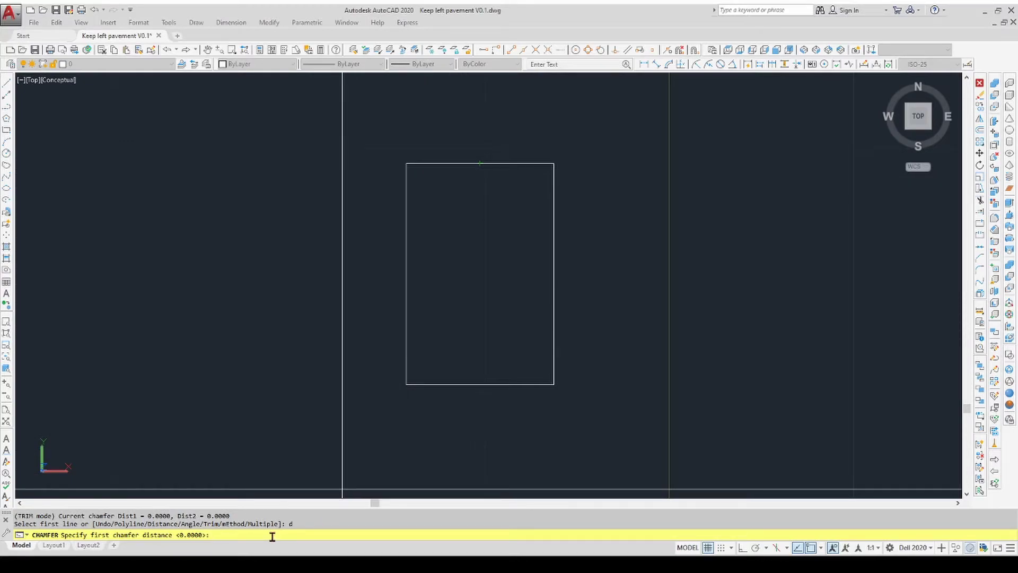
{"action": "key", "text": "Return"}
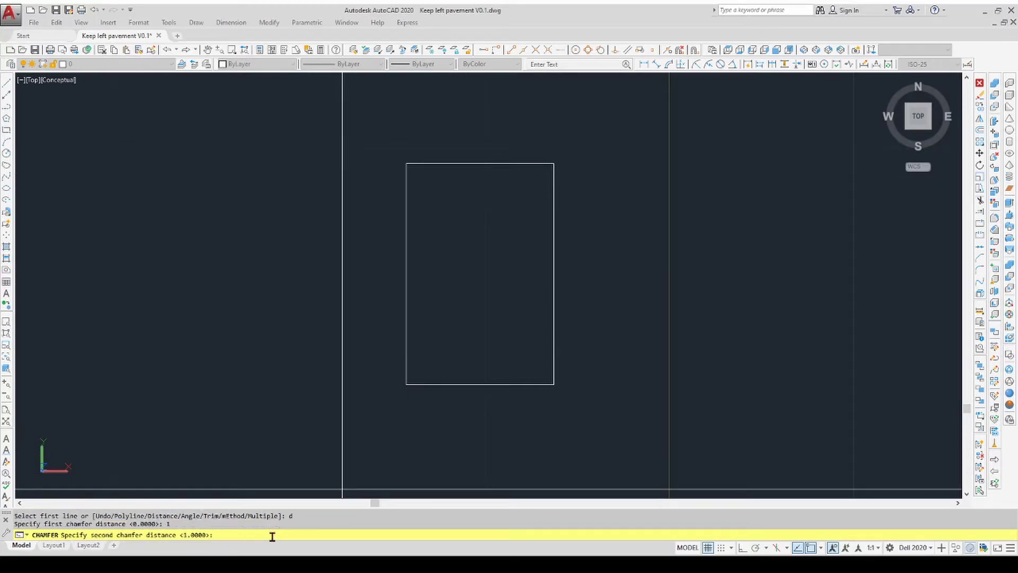
{"action": "key", "text": "Return"}
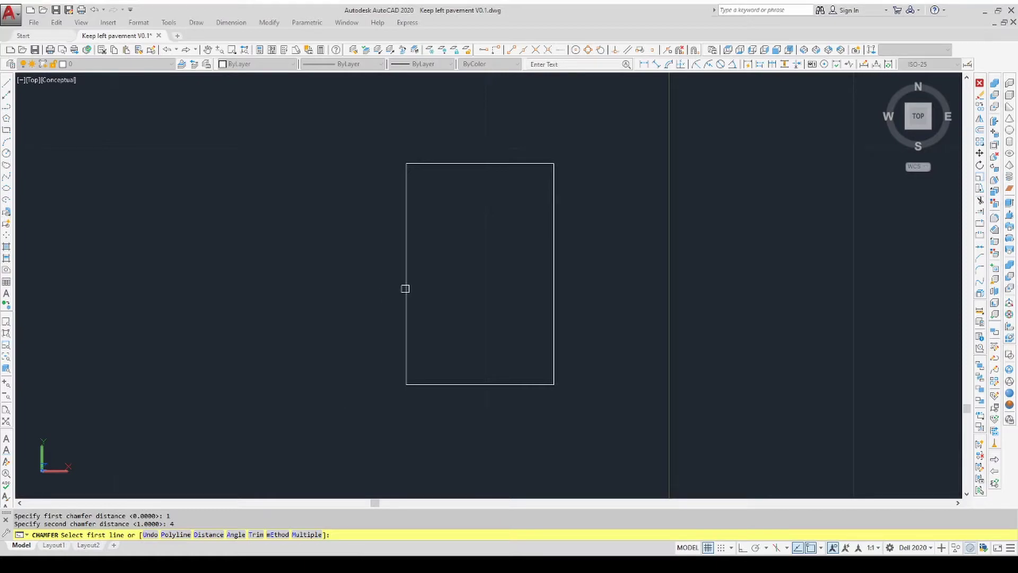
Step: Try to chamfer the rectangle as a whole with the Polyline option
{"action": "type", "text": "p"}
{"action": "key", "text": "Return"}
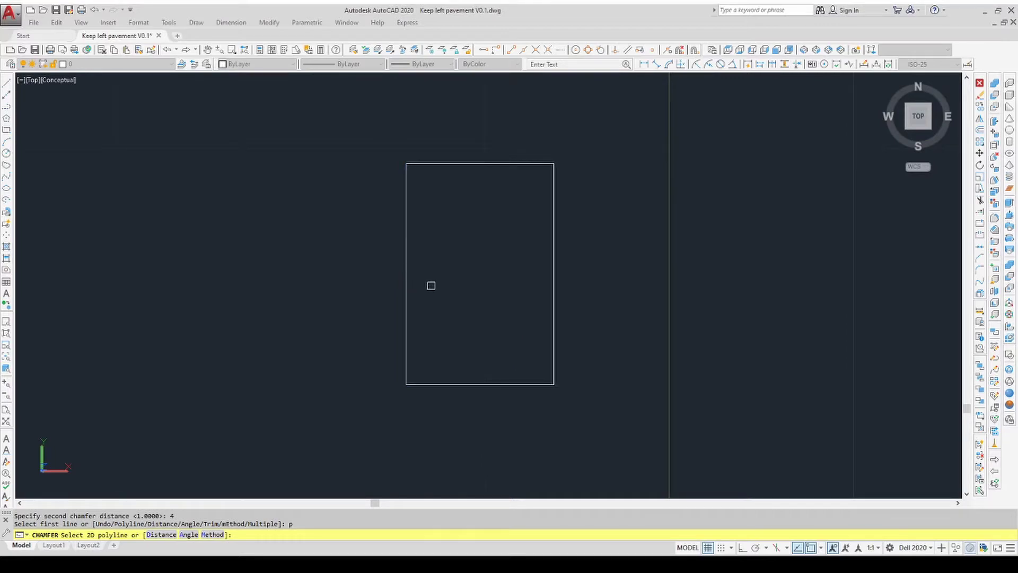
{"action": "left_click", "coordinate": [447, 290]}
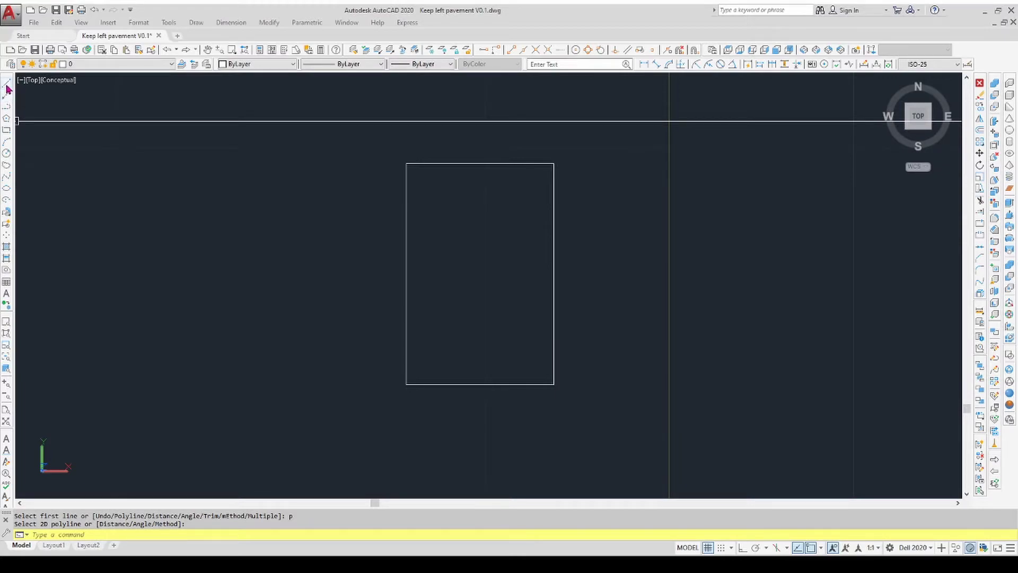
Step: Explode the rectangle into separate lines
{"action": "left_click", "coordinate": [554, 197]}
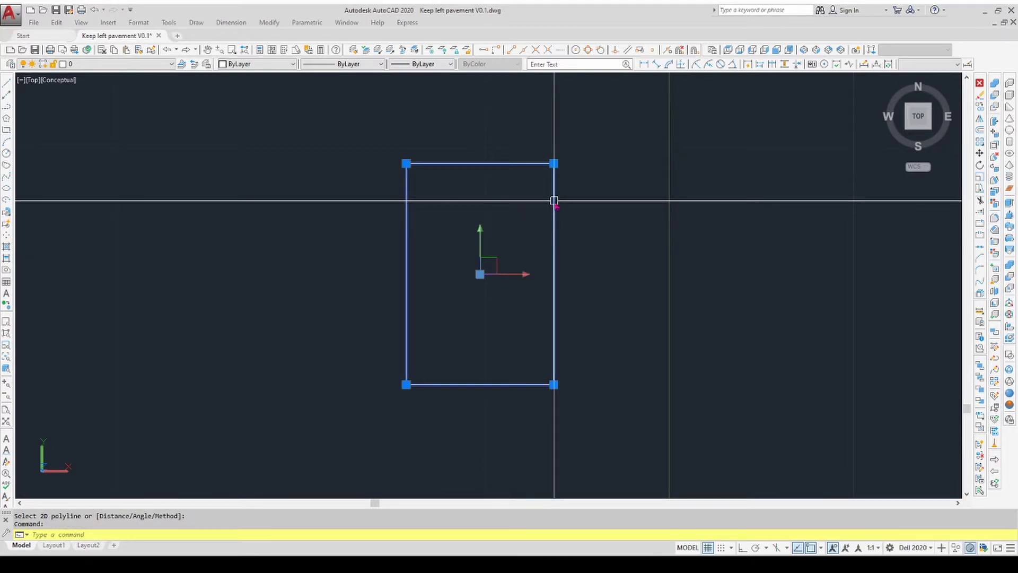
{"action": "type", "text": "x"}
{"action": "key", "text": "Return"}
Step: Check each side of the exploded rectangle to see whether it can be selected as a separate line
{"action": "left_click", "coordinate": [554, 201]}
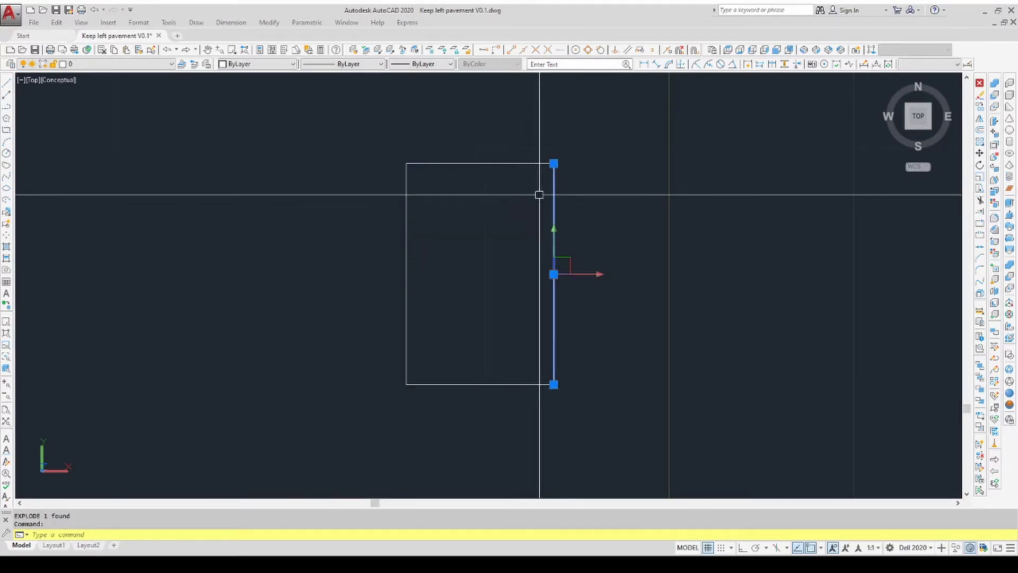
{"action": "left_click", "coordinate": [508, 163]}
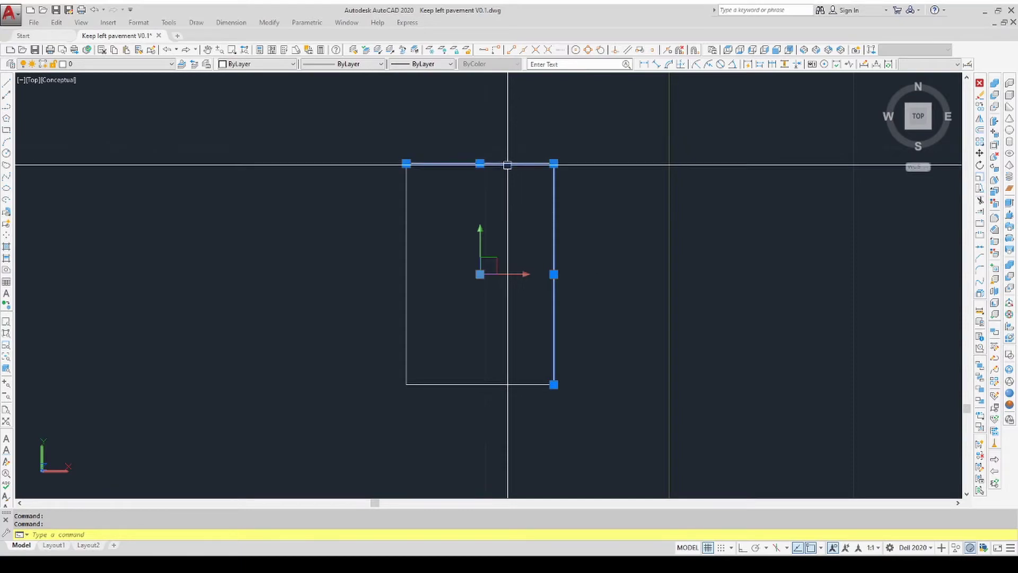
{"action": "key", "text": "Escape"}
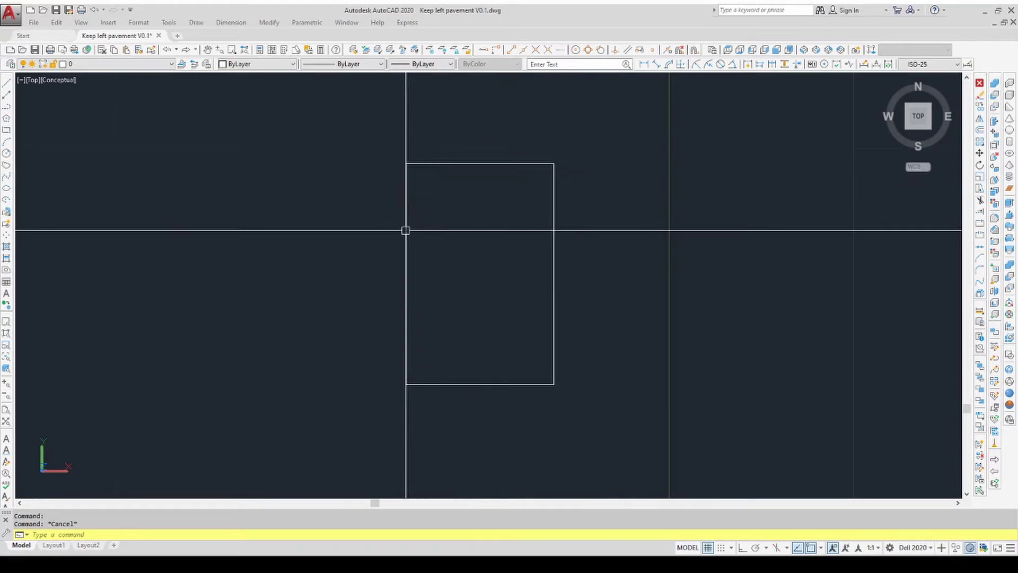
{"action": "left_click", "coordinate": [406, 229]}
{"action": "left_click", "coordinate": [469, 384]}
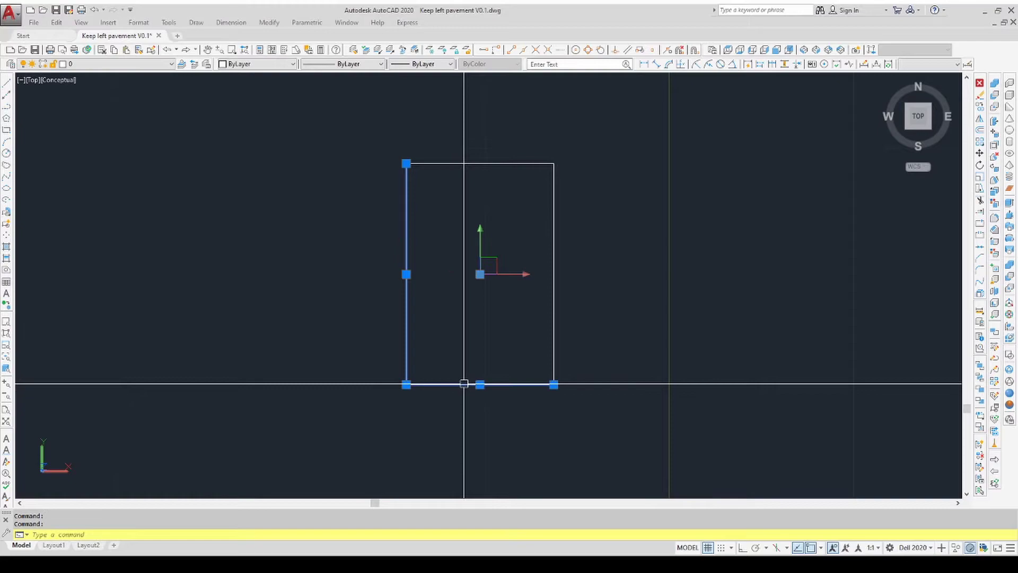
{"action": "left_click", "coordinate": [555, 303]}
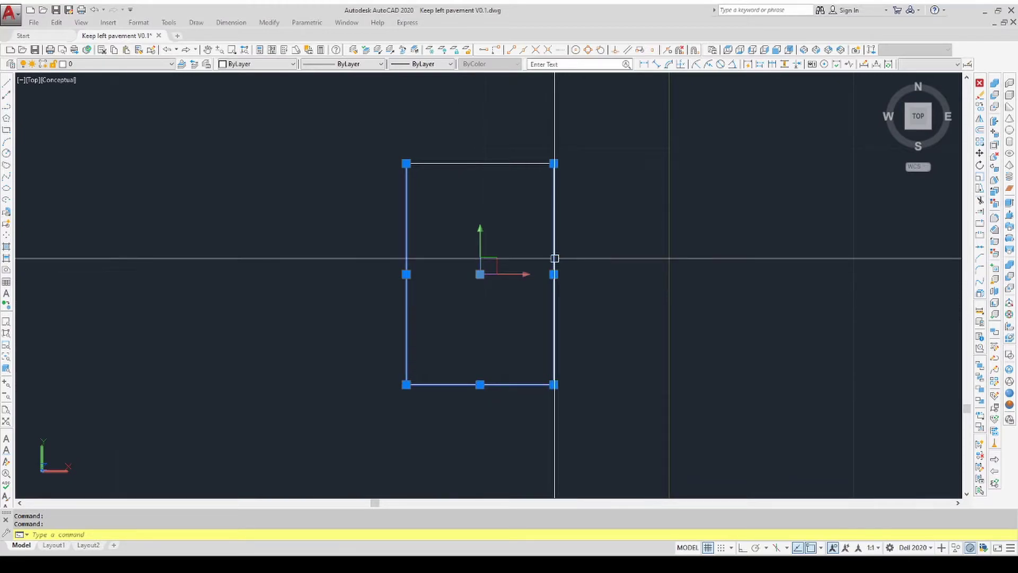
{"action": "left_click", "coordinate": [513, 163]}
{"action": "key", "text": "Escape"}
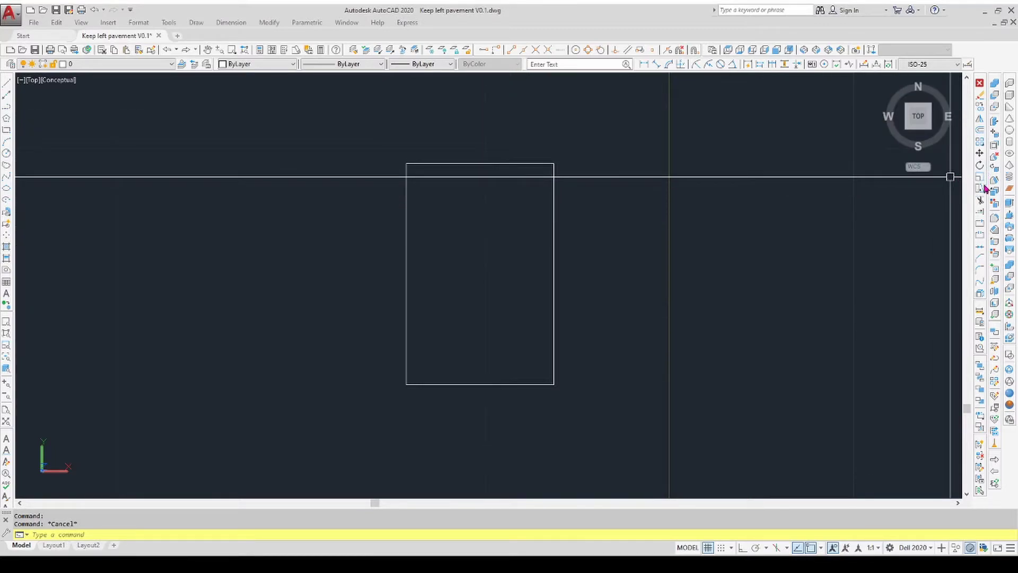
Step: Chamfer the rectangle's upper-left corner, taking 1 along the top side and 4 down the left side
{"action": "left_click", "coordinate": [980, 258]}
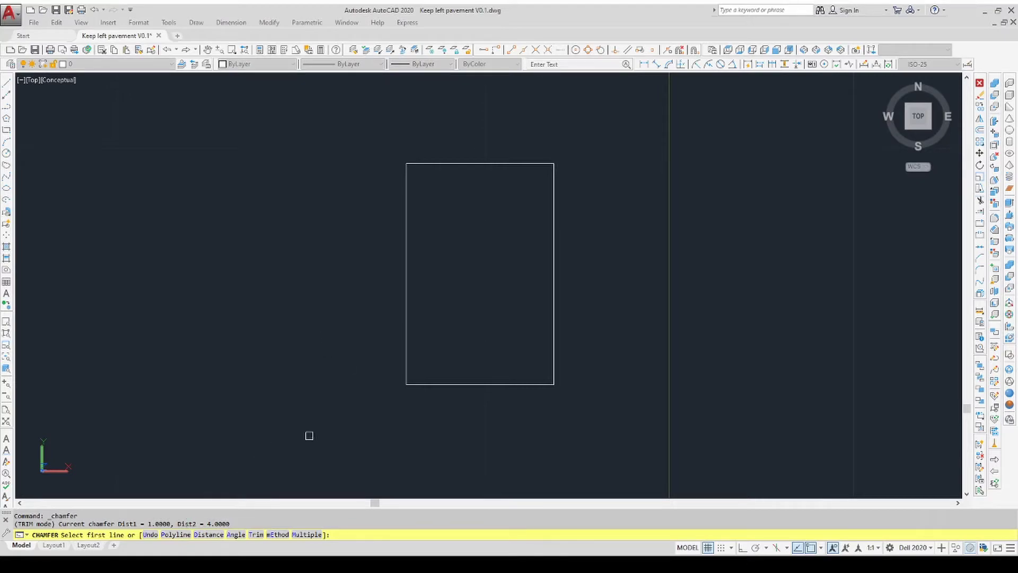
{"action": "left_click", "coordinate": [422, 160]}
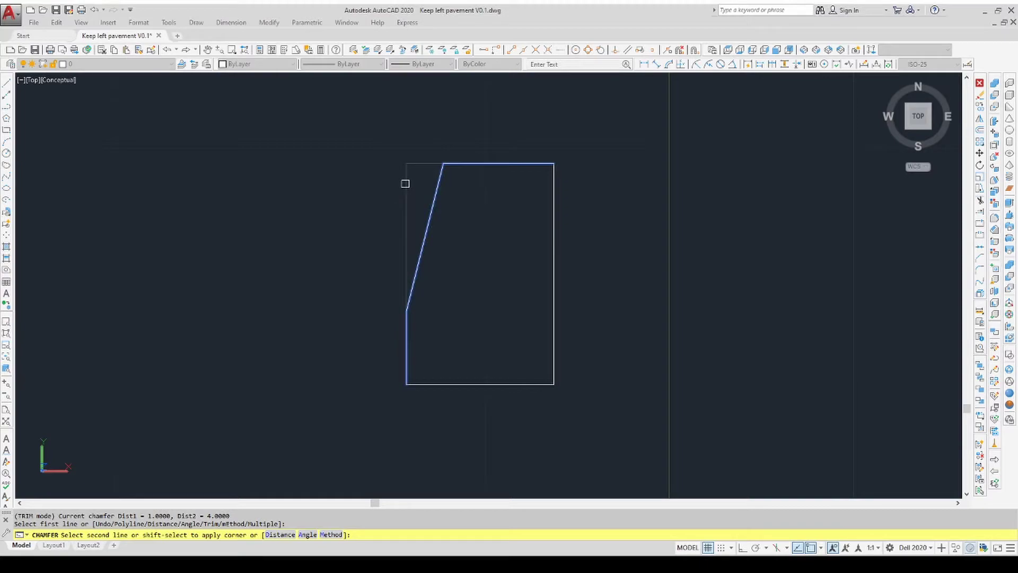
{"action": "left_click", "coordinate": [405, 183]}
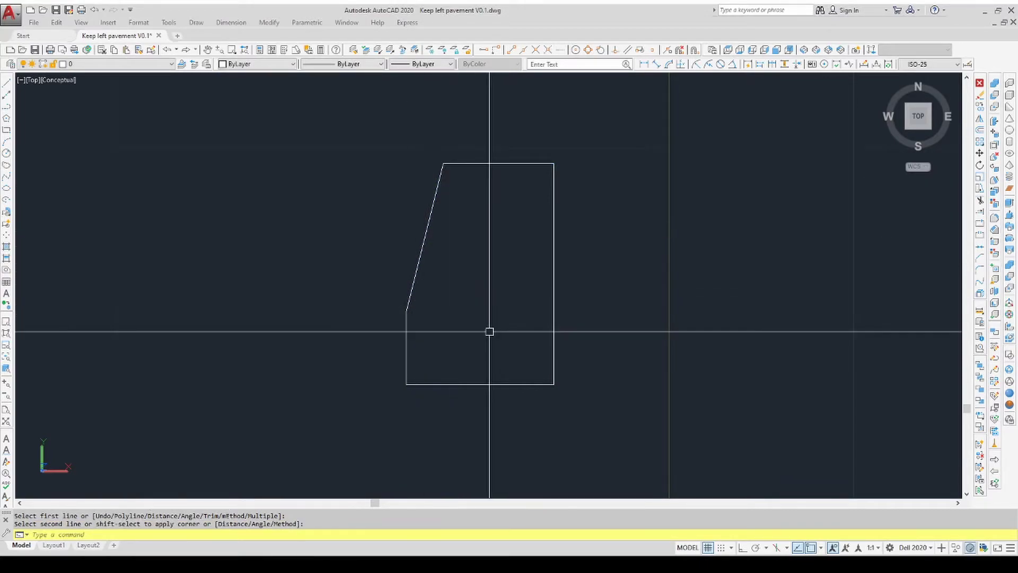
Step: Check whether each side of the chamfered outline is still a separate line
{"action": "left_click", "coordinate": [459, 163]}
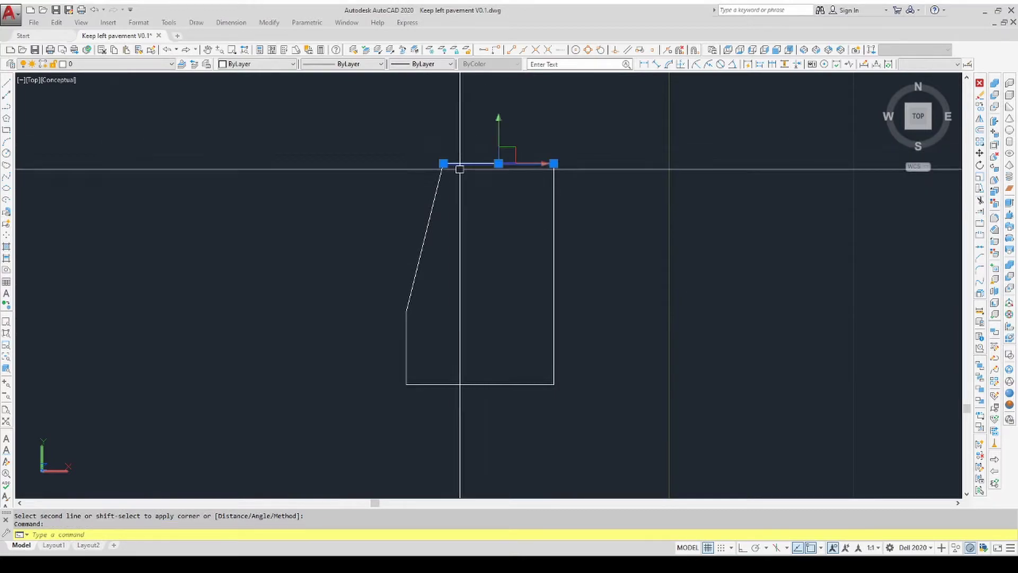
{"action": "left_click", "coordinate": [434, 193]}
{"action": "left_click", "coordinate": [406, 342]}
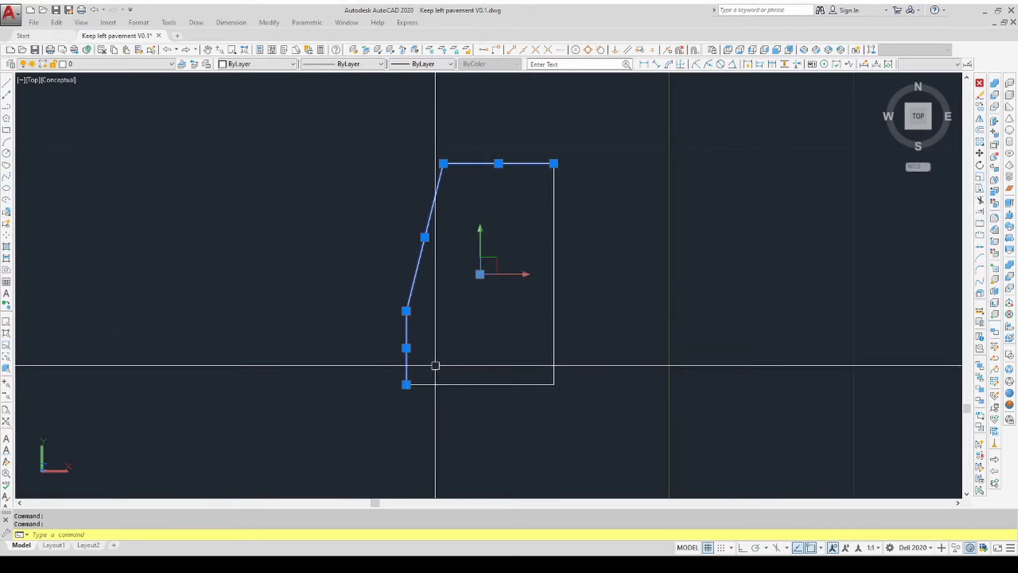
{"action": "left_click", "coordinate": [465, 385]}
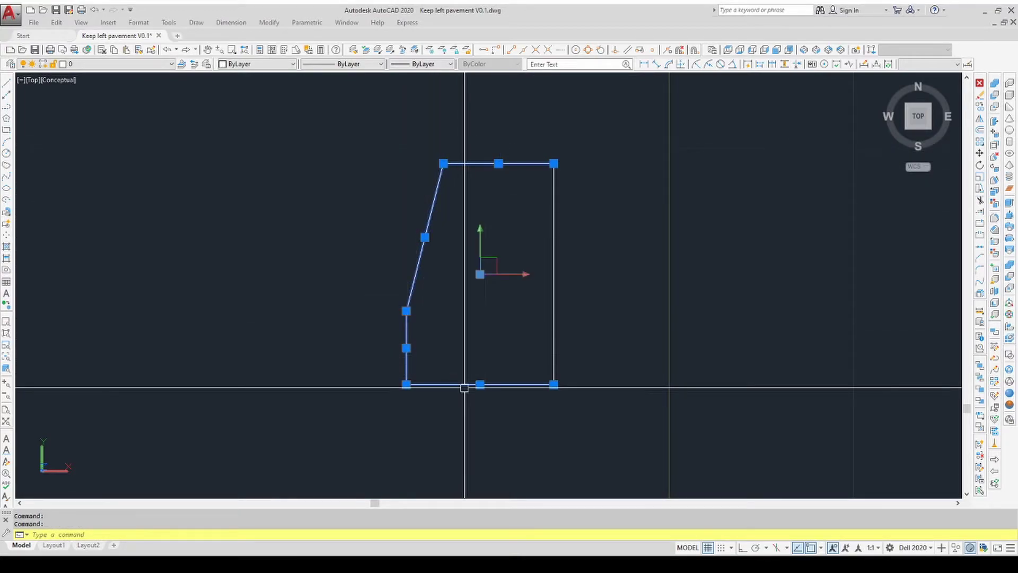
{"action": "left_click", "coordinate": [553, 313]}
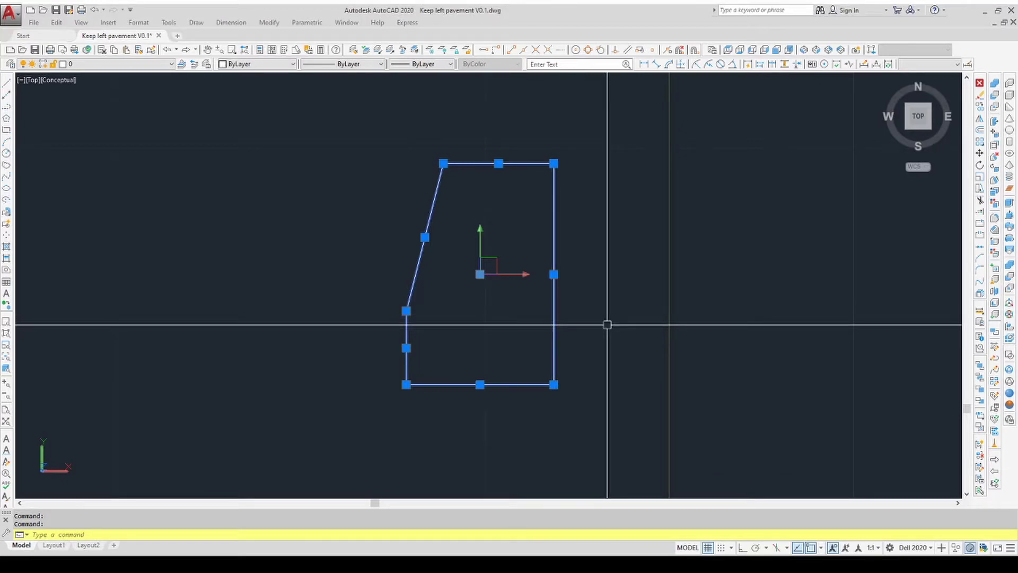
{"action": "key", "text": "Escape"}
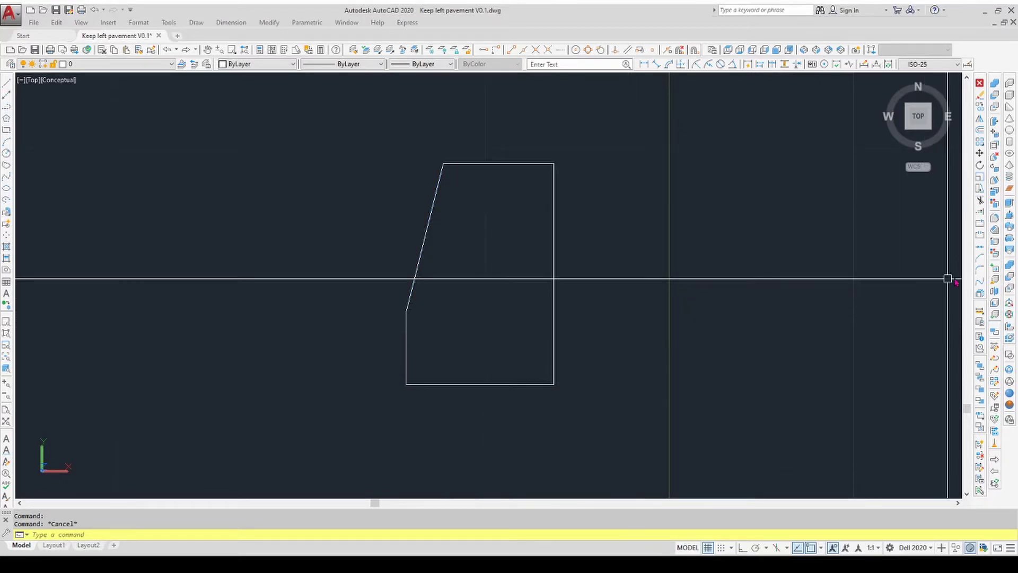
Step: Join all five sides of the chamfered outline into one closed polyline and switch to the southwest isometric view
{"action": "left_click", "coordinate": [979, 248]}
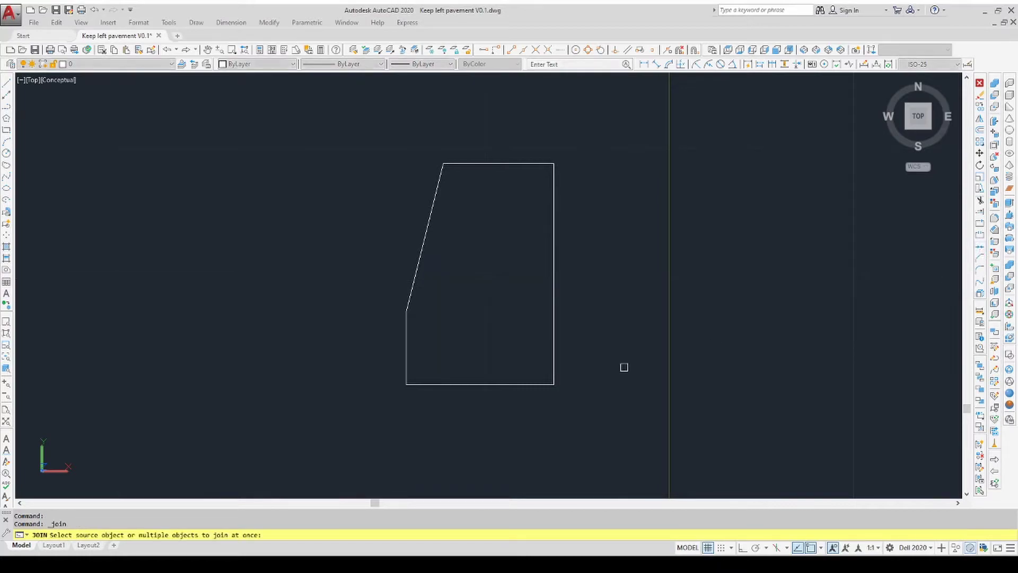
{"action": "left_click", "coordinate": [567, 397]}
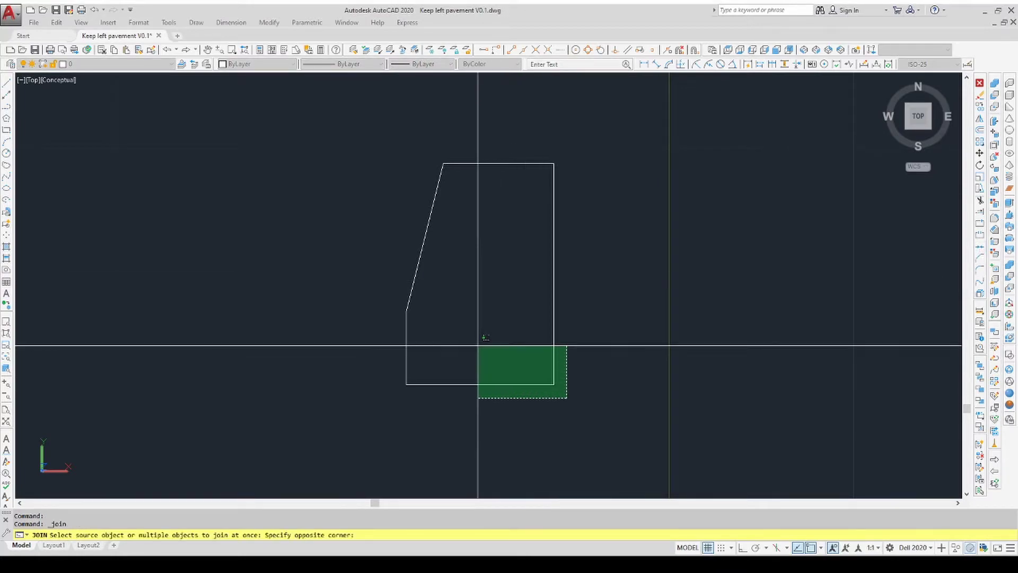
{"action": "left_click", "coordinate": [391, 306]}
{"action": "left_click", "coordinate": [569, 148]}
{"action": "left_click", "coordinate": [496, 203]}
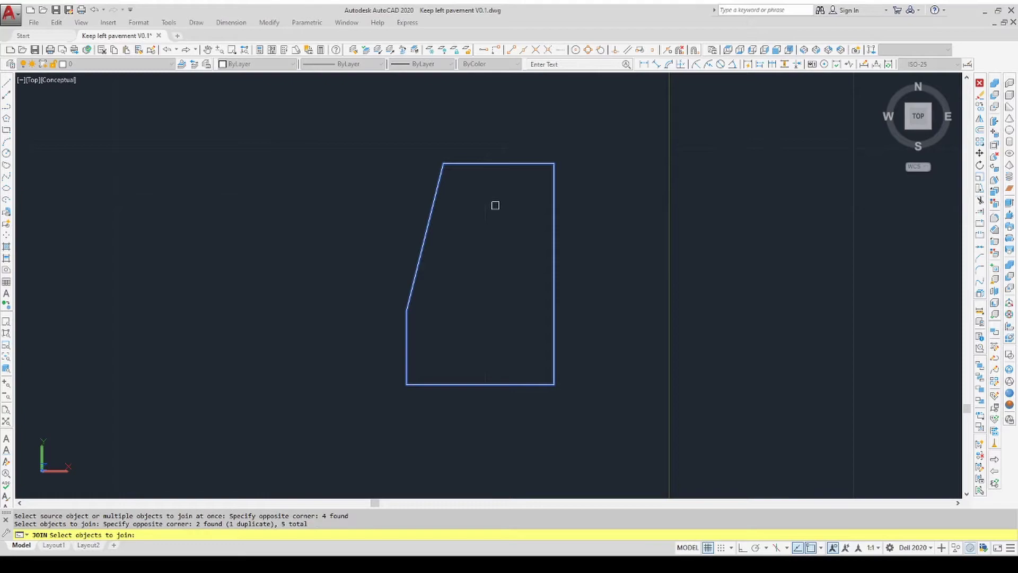
{"action": "key", "text": "Return"}
{"action": "left_click", "coordinate": [436, 186]}
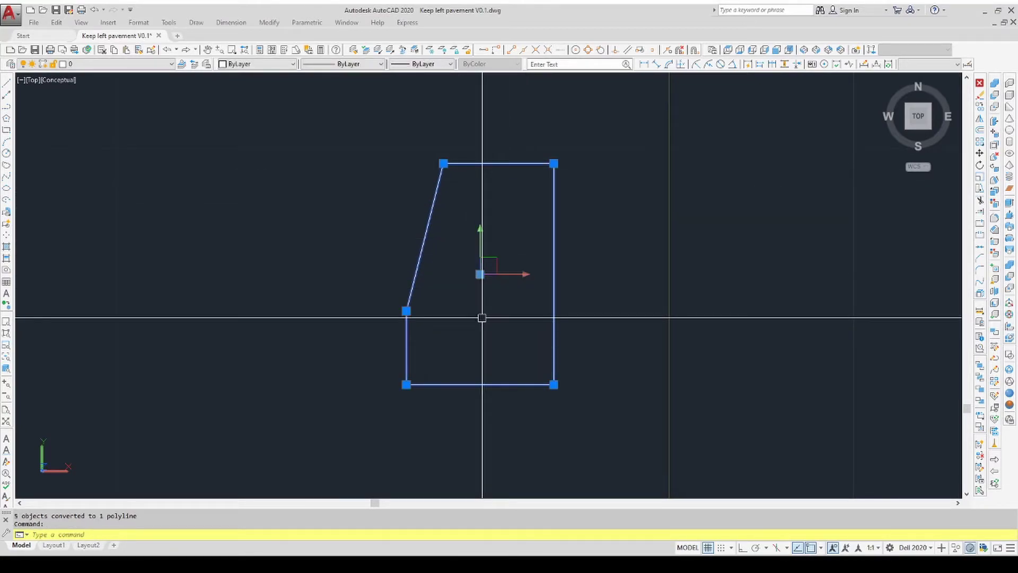
{"action": "left_click", "coordinate": [909, 128]}
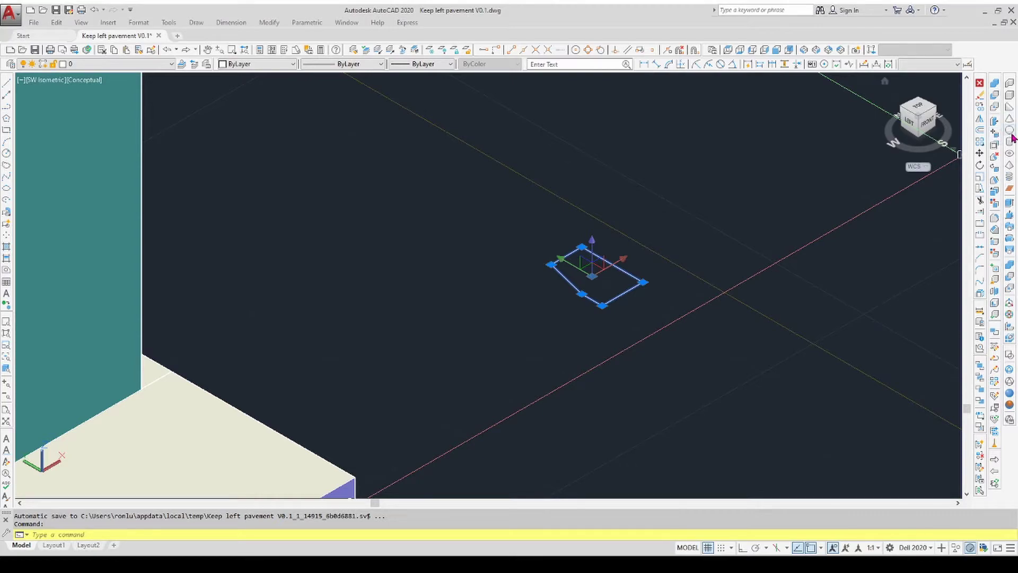
Step: Extrude the closed chamfered profile to a height of 24
{"action": "left_click", "coordinate": [1009, 204]}
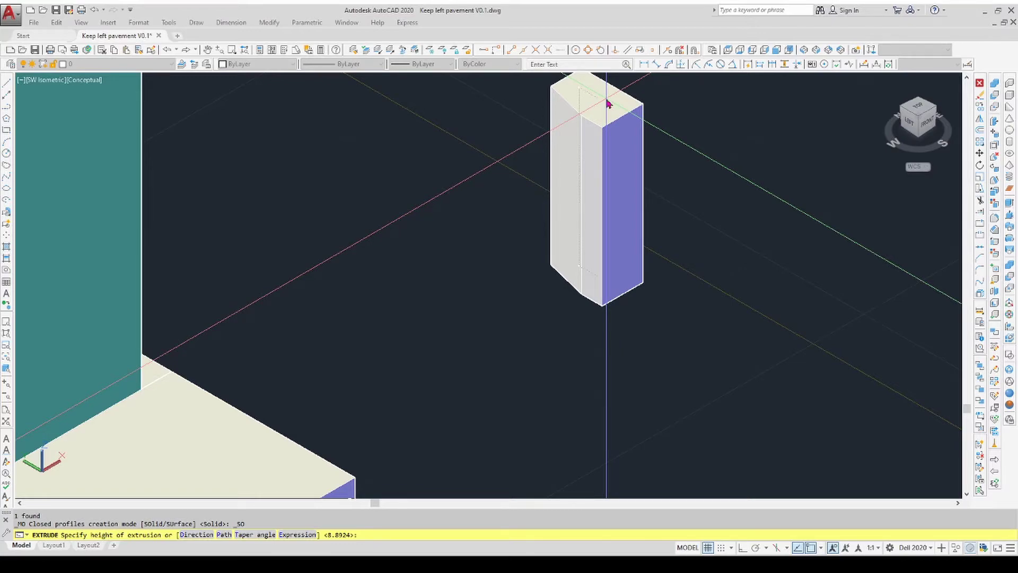
{"action": "type", "text": "24"}
{"action": "key", "text": "Return"}
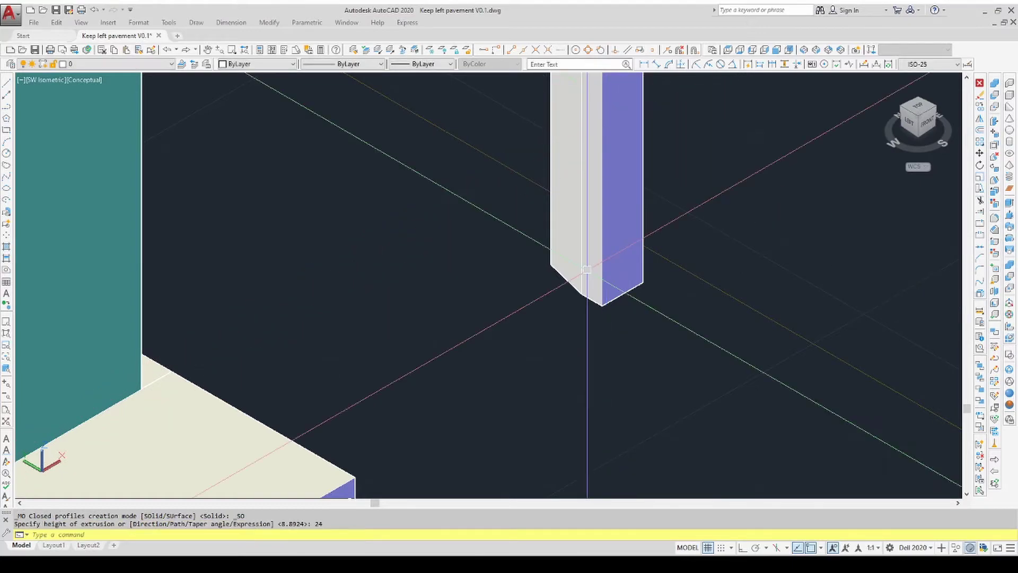
Step: Rotate the extruded kerb solid 90 degrees about the X axis with 3D Rotate so it lies flat
{"action": "scroll", "coordinate": [569, 289], "scroll_direction": "down", "scroll_amount": 5}
{"action": "scroll", "coordinate": [568, 290], "scroll_direction": "up", "scroll_amount": 4}
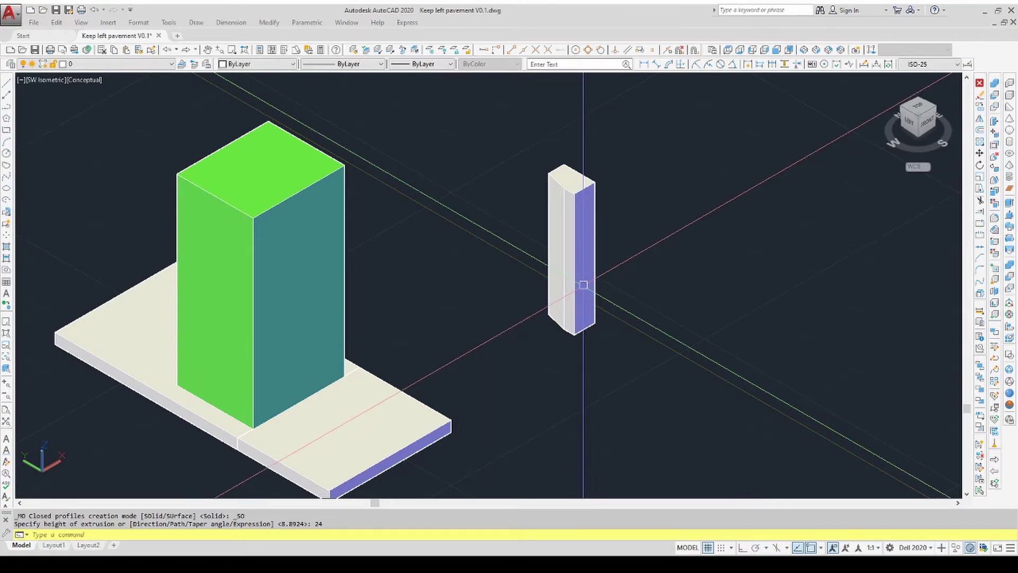
{"action": "left_click", "coordinate": [576, 232]}
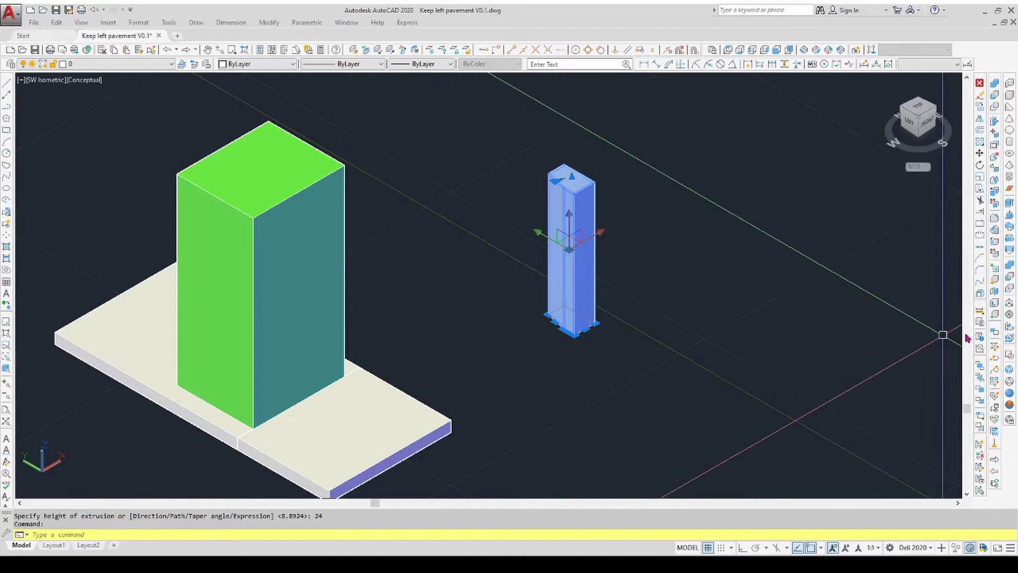
{"action": "left_click", "coordinate": [1009, 315]}
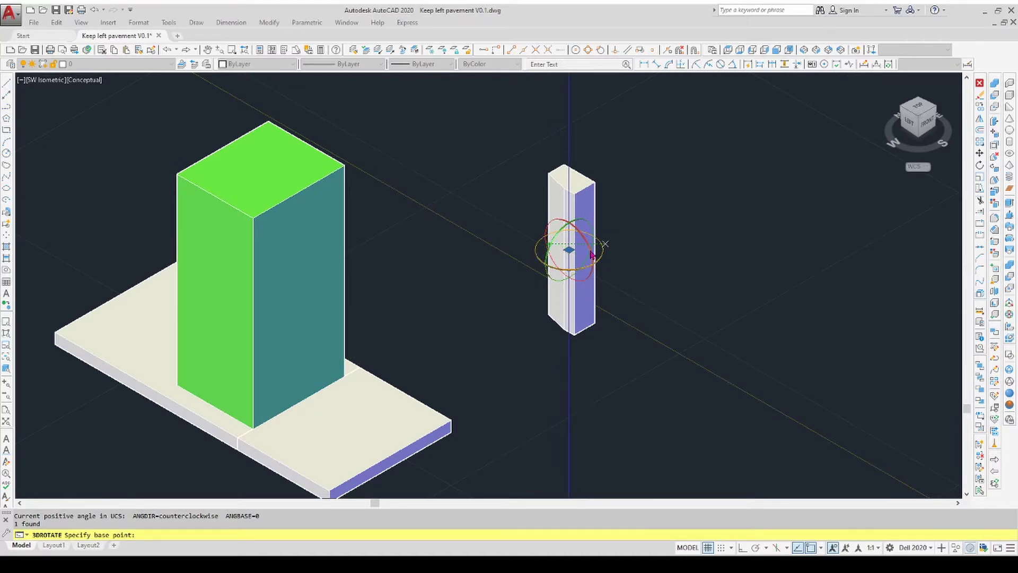
{"action": "left_click", "coordinate": [575, 233]}
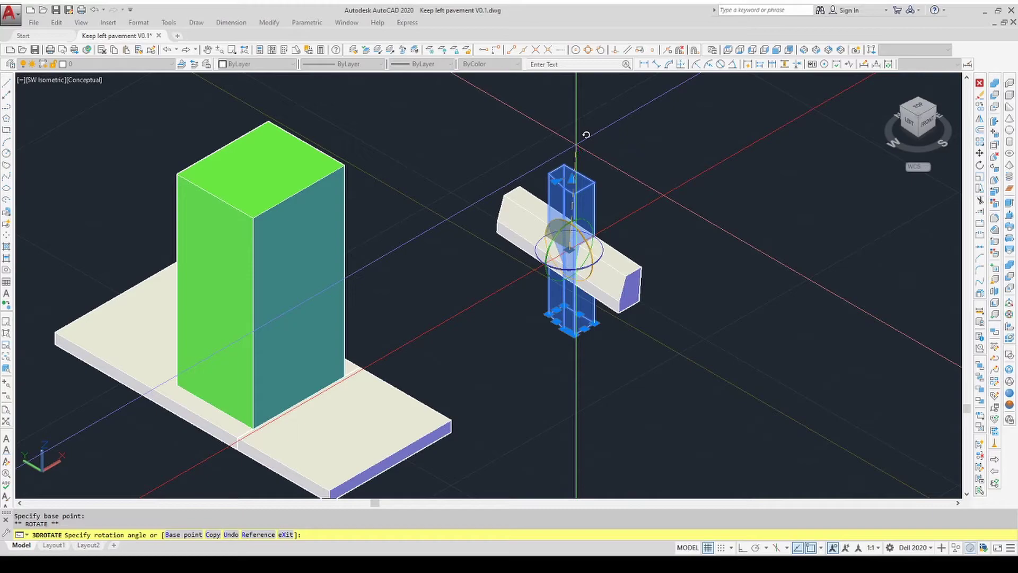
{"action": "type", "text": "90"}
{"action": "key", "text": "Return"}
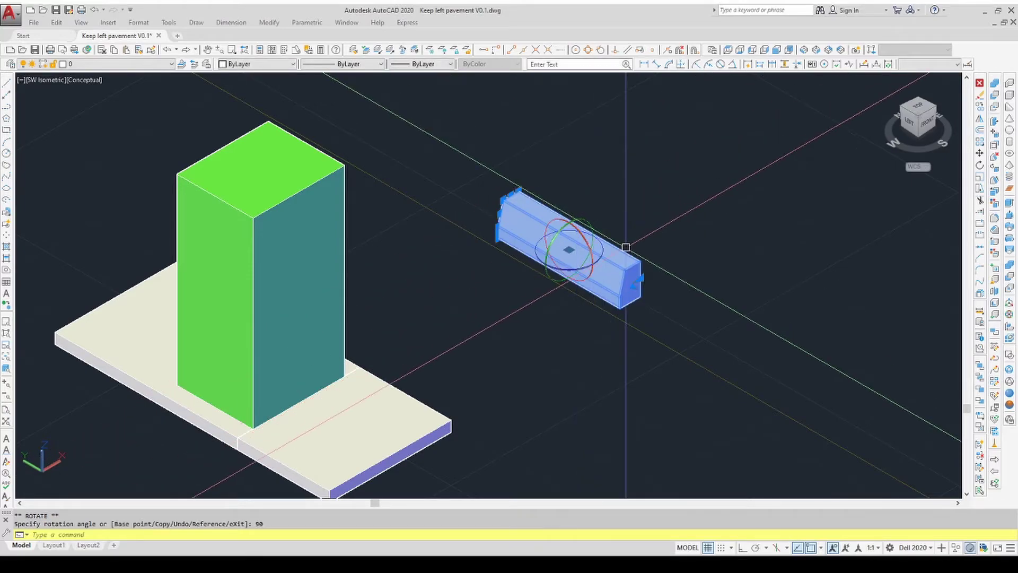
{"action": "key", "text": "Escape"}
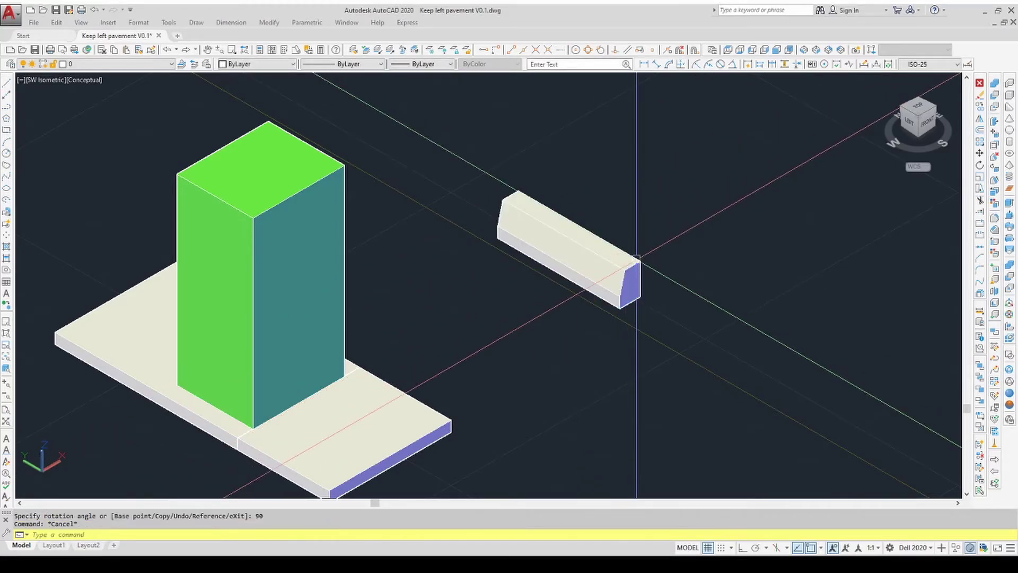
Step: Move the kerb by its top back corner at the near end onto the front top corner of the pavement slab
{"action": "left_click", "coordinate": [633, 271]}
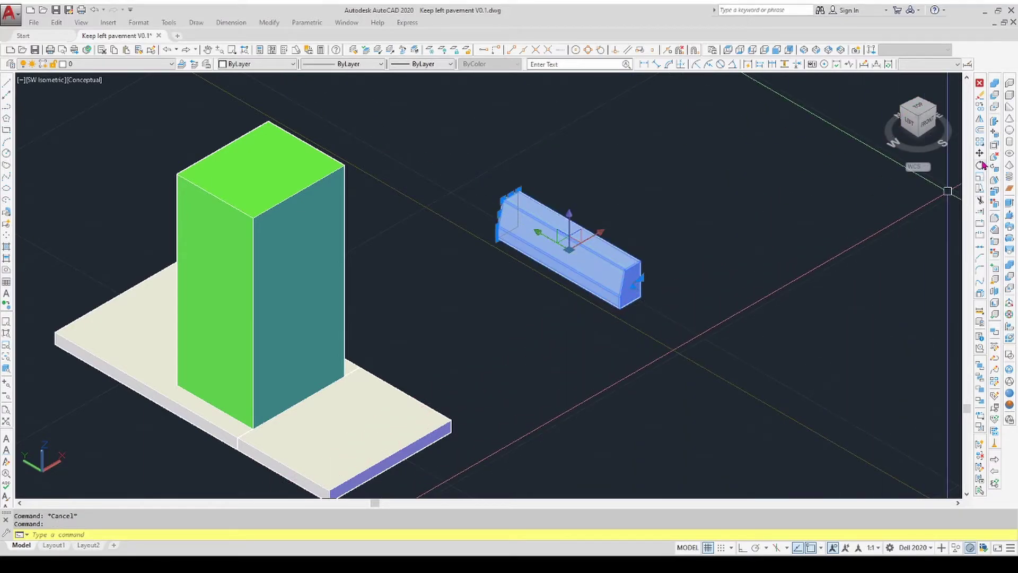
{"action": "left_click", "coordinate": [979, 153]}
{"action": "left_click", "coordinate": [641, 261]}
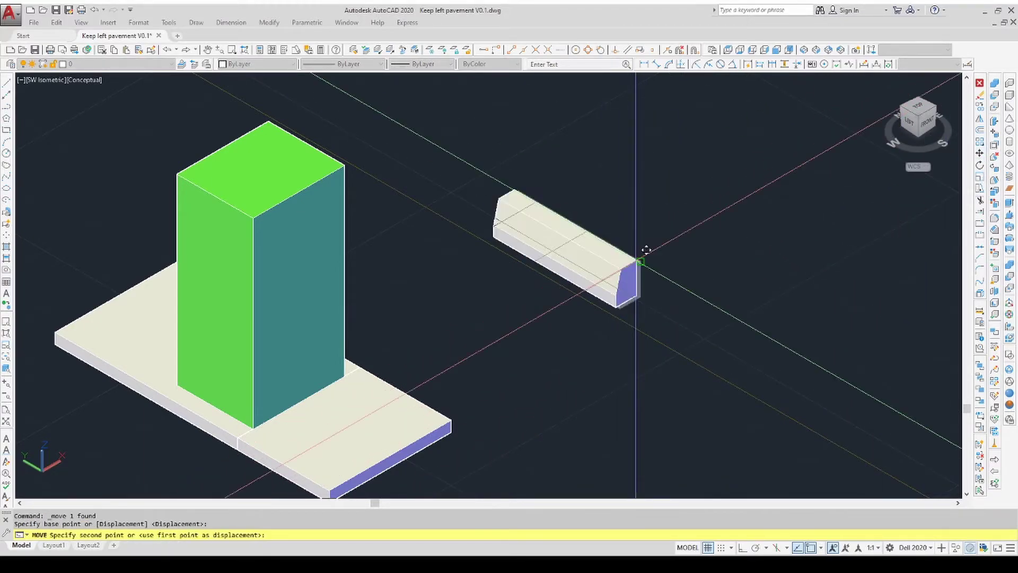
{"action": "scroll", "coordinate": [609, 364], "scroll_direction": "down", "scroll_amount": 3}
{"action": "scroll", "coordinate": [466, 405], "scroll_direction": "up", "scroll_amount": 5}
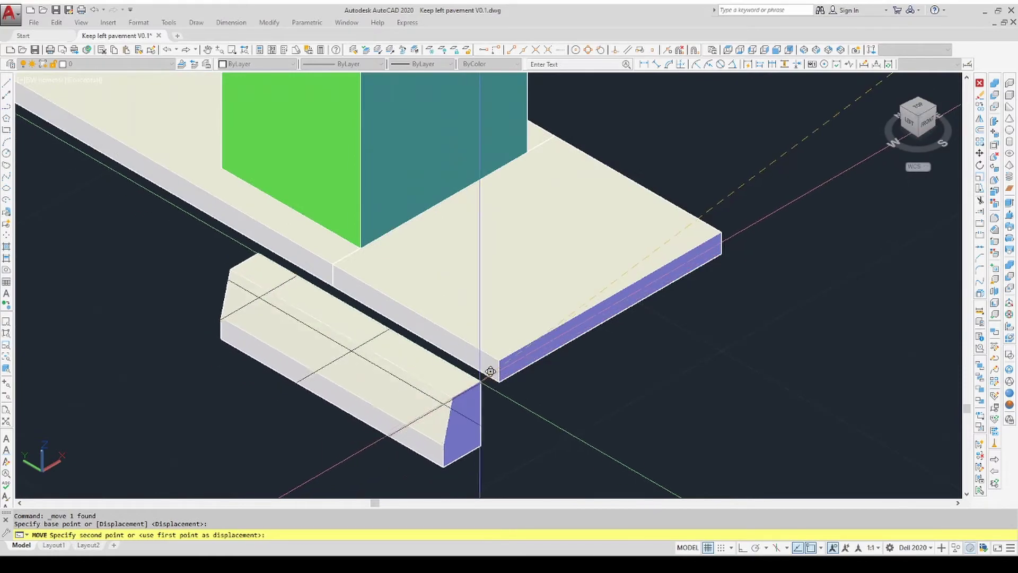
{"action": "left_click", "coordinate": [499, 361]}
{"action": "scroll", "coordinate": [359, 431], "scroll_direction": "down", "scroll_amount": 3}
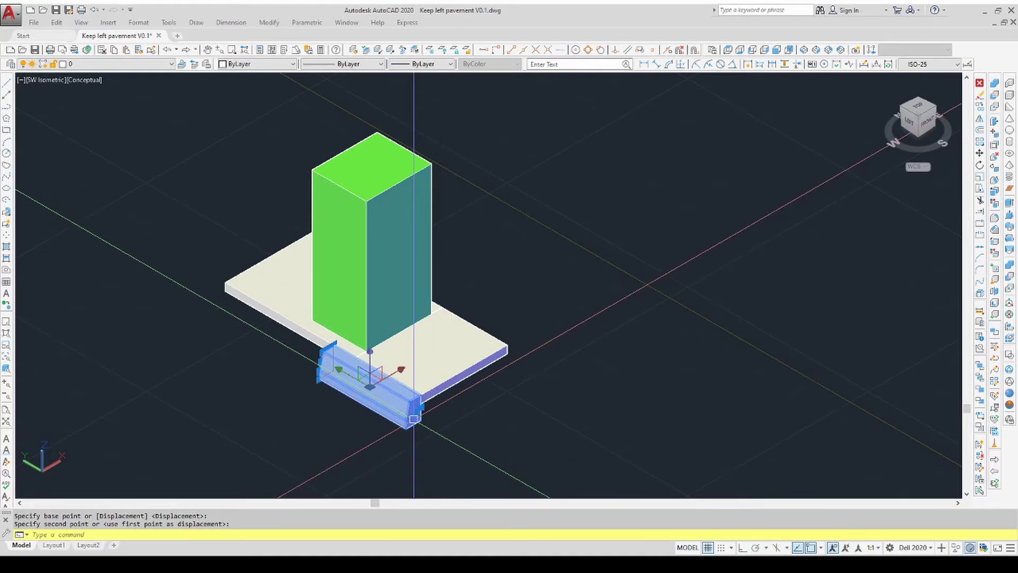
Step: Undo the kerb's move, rotation and extrusion, going back to the flat chamfered profile
{"action": "left_click", "coordinate": [425, 443]}
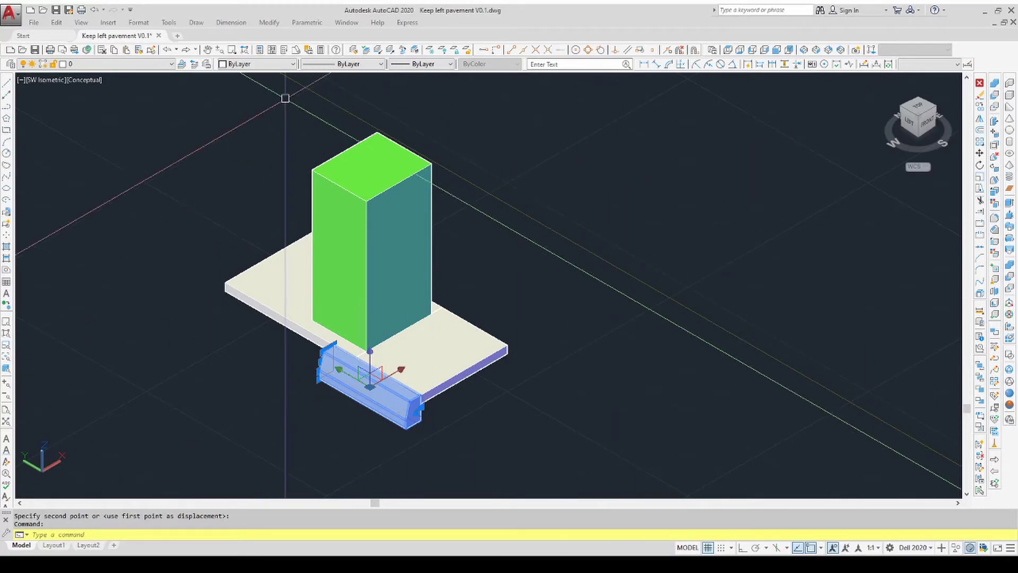
{"action": "left_click", "coordinate": [167, 49]}
{"action": "left_click", "coordinate": [166, 49]}
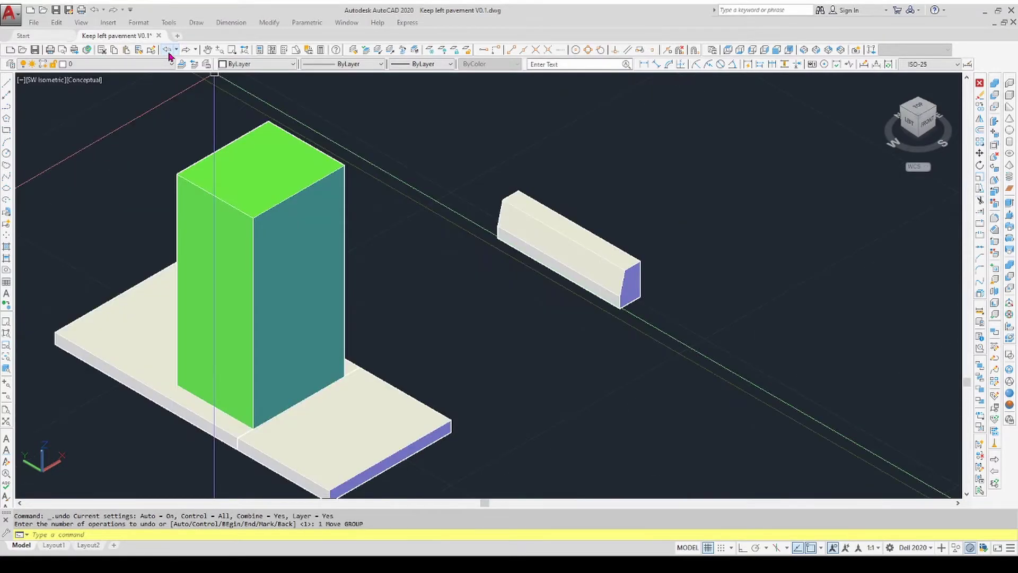
{"action": "left_click", "coordinate": [166, 50]}
{"action": "left_click", "coordinate": [166, 49]}
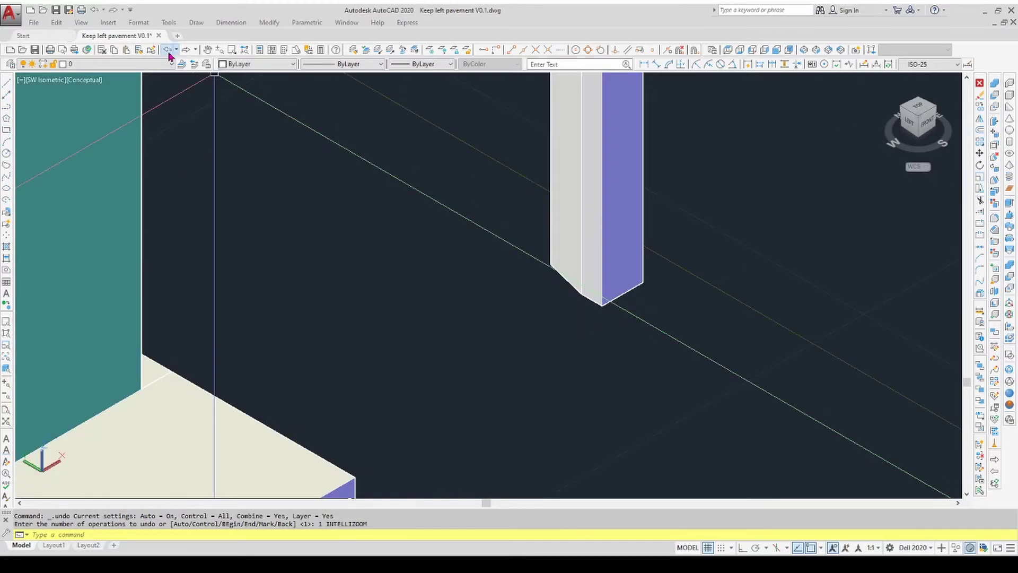
{"action": "left_click", "coordinate": [168, 50]}
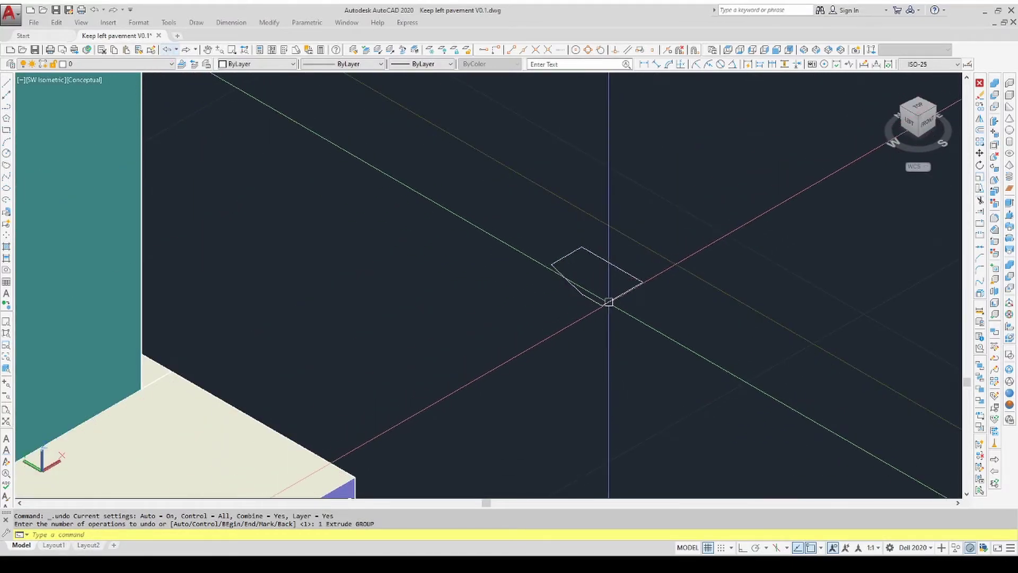
Step: Copy the closed chamfered profile and place one duplicate a short distance away from the original
{"action": "left_click", "coordinate": [609, 301]}
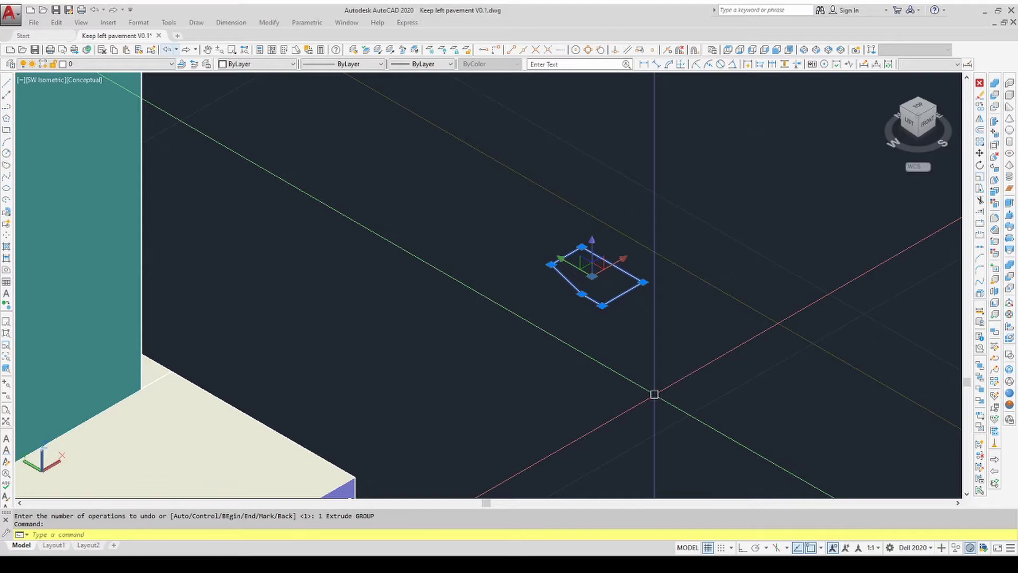
{"action": "left_click", "coordinate": [980, 109]}
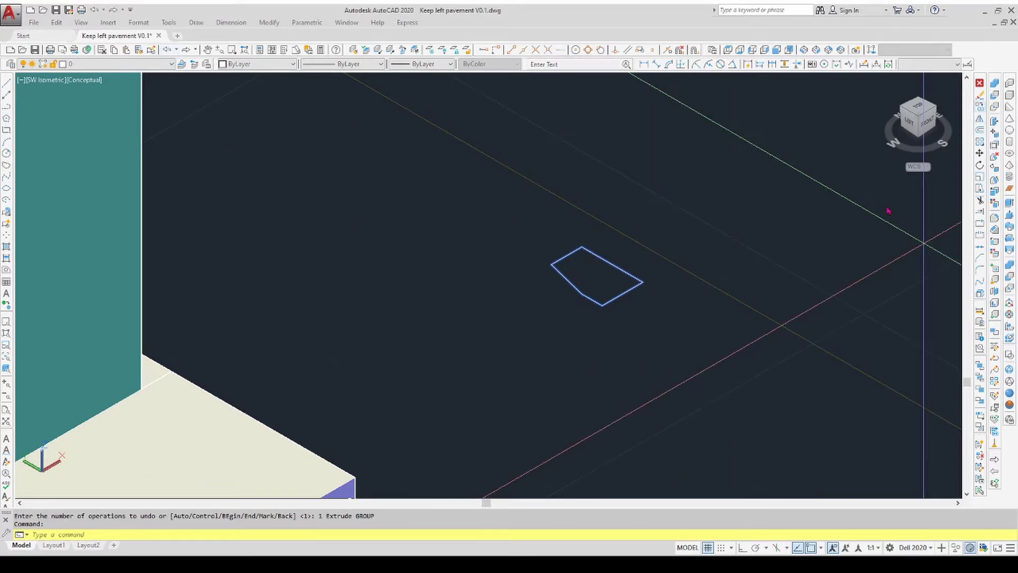
{"action": "left_click", "coordinate": [523, 352]}
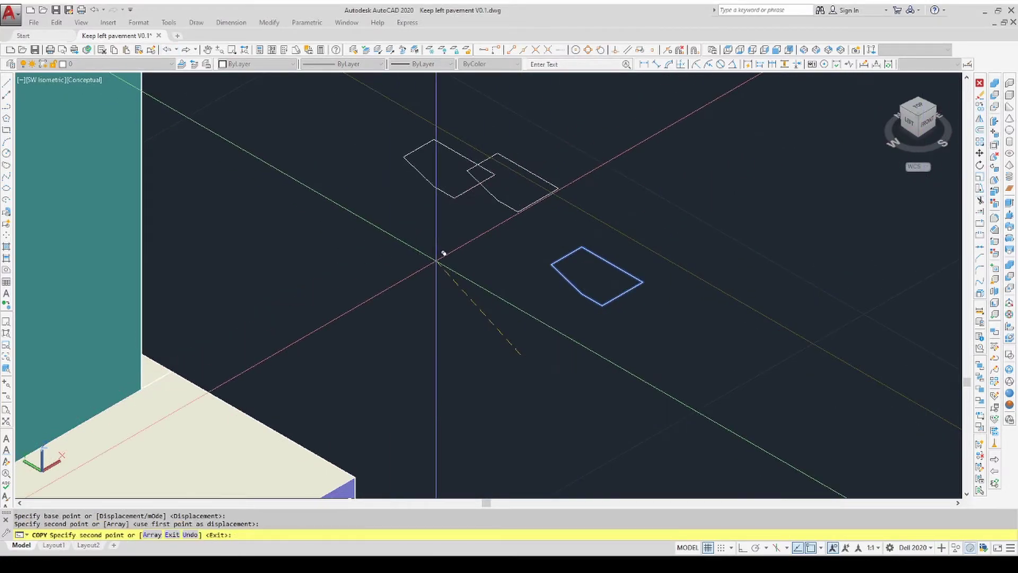
{"action": "key", "text": "Return"}
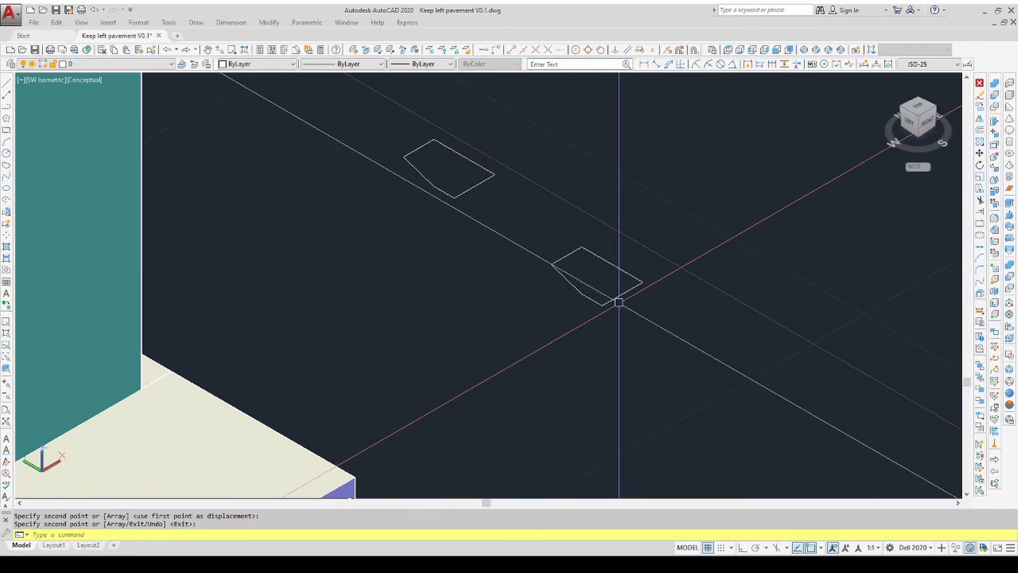
Step: Extrude the original chamfered profile to a height of 24, leaving the duplicate flat
{"action": "left_click", "coordinate": [619, 295]}
{"action": "left_click", "coordinate": [1009, 203]}
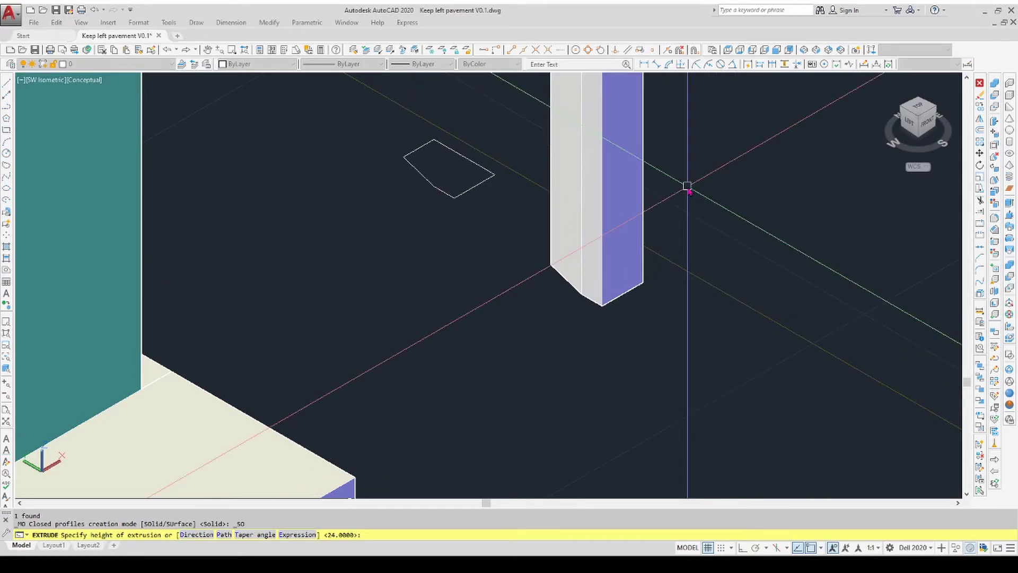
{"action": "type", "text": "24"}
{"action": "key", "text": "Return"}
Step: Rotate the extruded kerb 90 degrees about the X axis with 3D Rotate so it lies horizontally
{"action": "left_click", "coordinate": [678, 201]}
{"action": "left_click", "coordinate": [560, 230]}
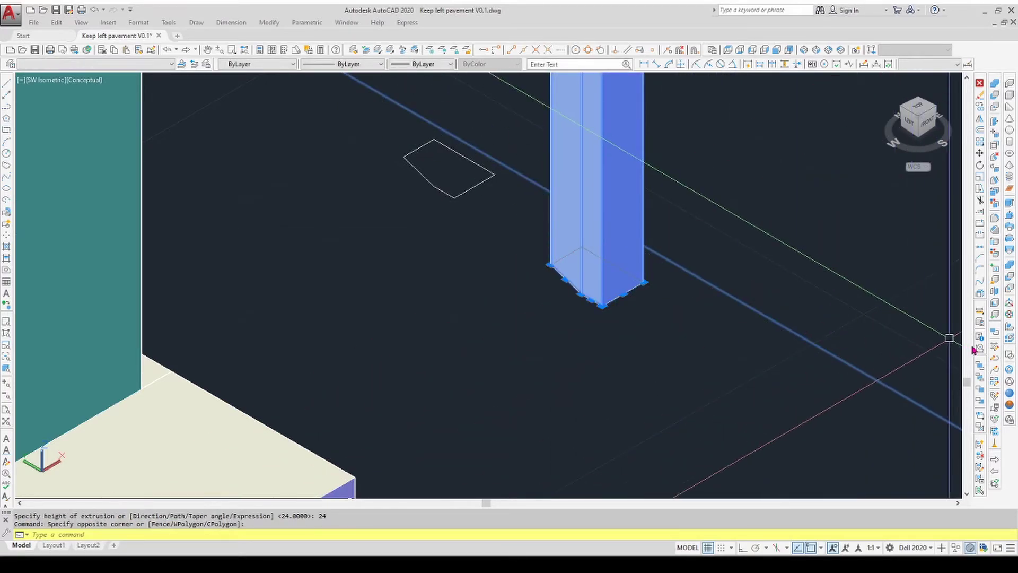
{"action": "left_click", "coordinate": [1009, 325]}
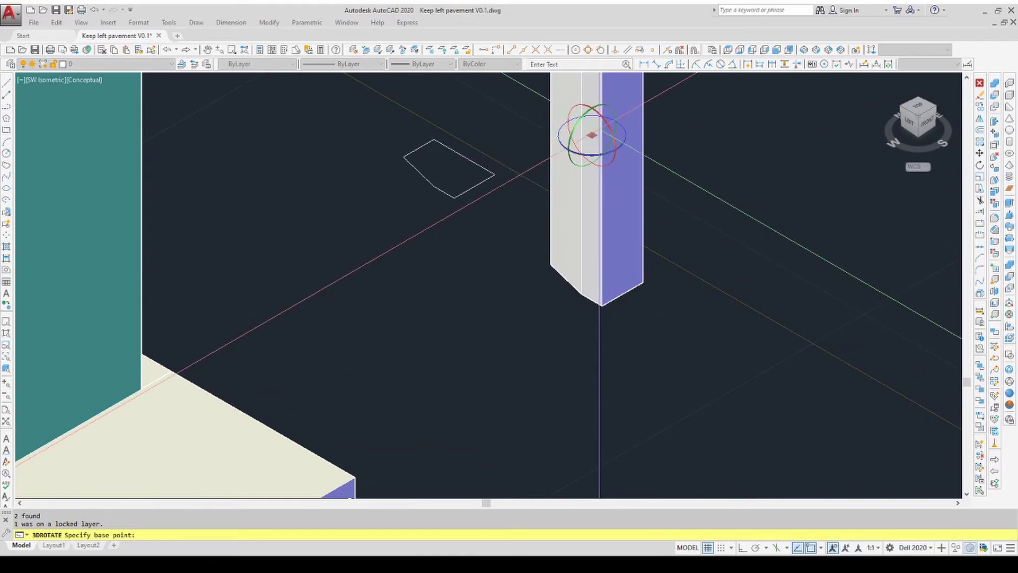
{"action": "left_click", "coordinate": [591, 135]}
{"action": "left_click", "coordinate": [599, 108]}
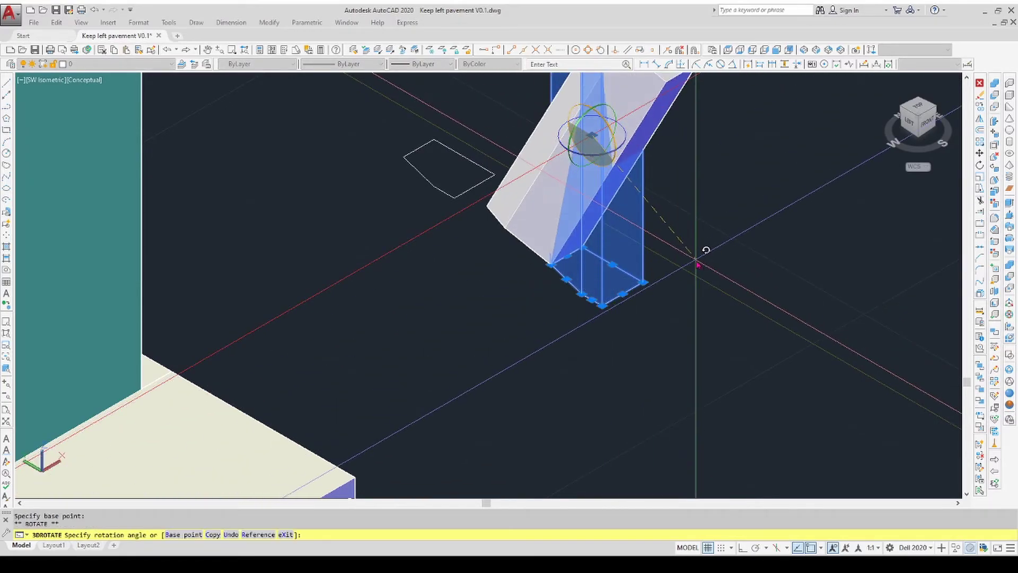
{"action": "type", "text": "90"}
{"action": "key", "text": "Return"}
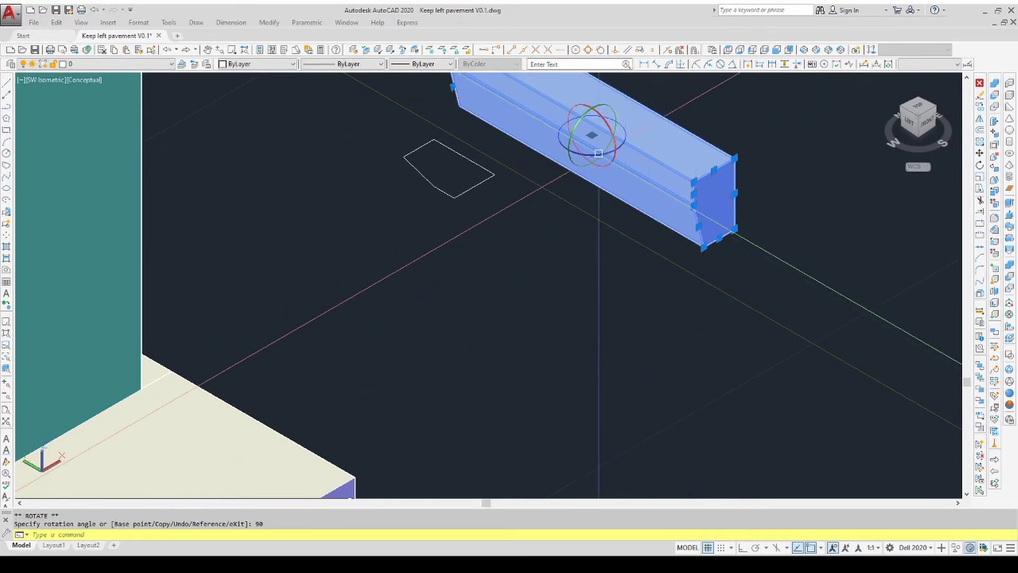
Step: Rotate the horizontal kerb 180 degrees about the X axis so its chamfer faces upward
{"action": "left_click", "coordinate": [614, 133]}
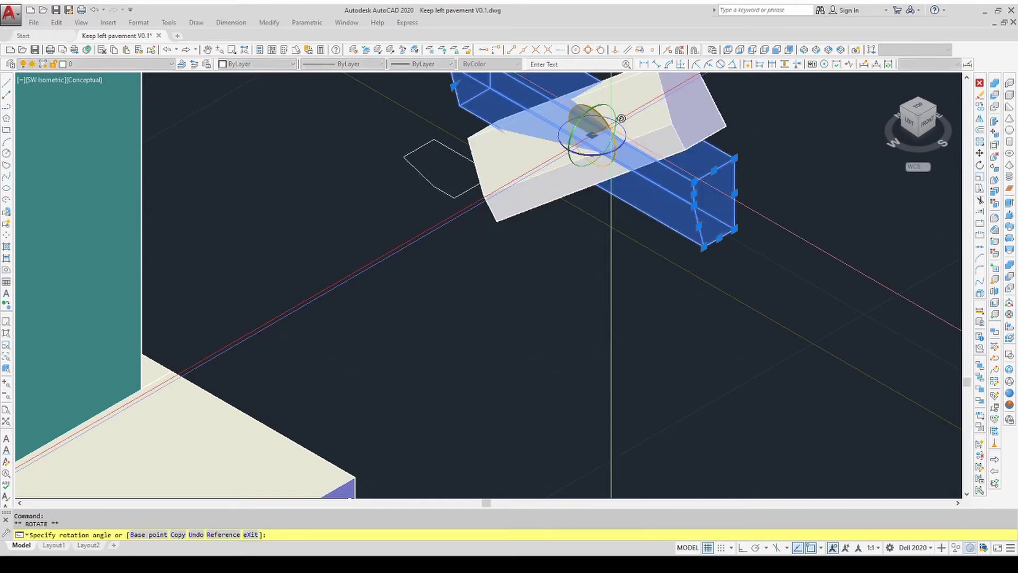
{"action": "type", "text": "180"}
{"action": "key", "text": "Return"}
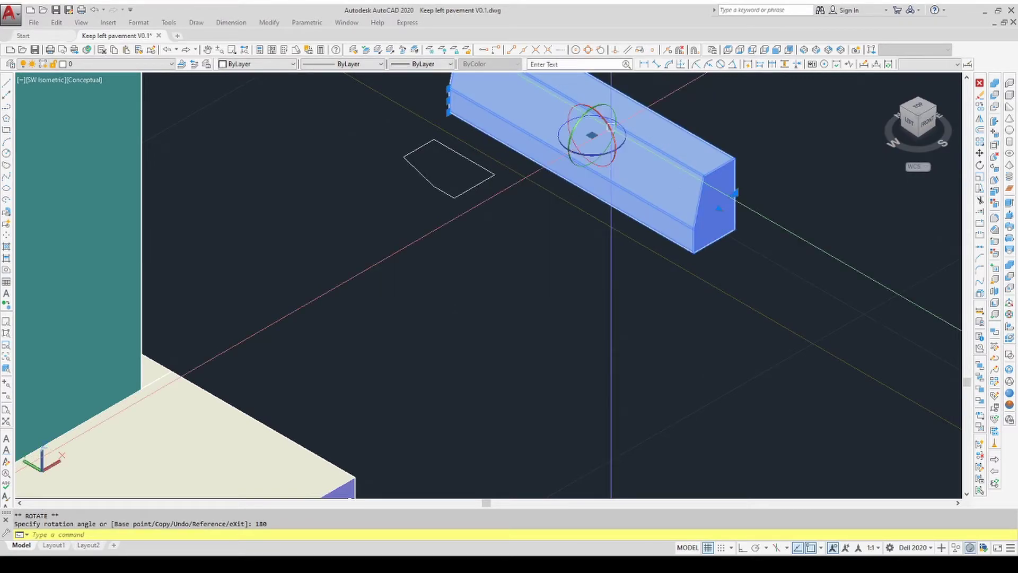
Step: Move the straight kerb by its top back corner at the near end onto the pavement slab's front top corner
{"action": "left_click", "coordinate": [979, 153]}
{"action": "left_click", "coordinate": [735, 159]}
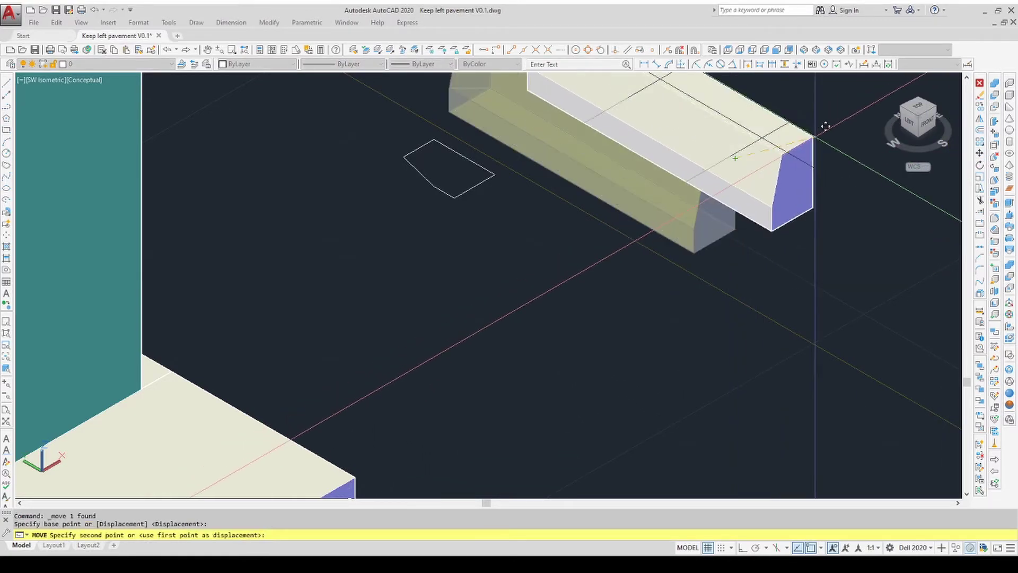
{"action": "scroll", "coordinate": [768, 191], "scroll_direction": "down", "scroll_amount": 5}
{"action": "scroll", "coordinate": [659, 251], "scroll_direction": "up", "scroll_amount": 8}
{"action": "left_click", "coordinate": [627, 229]}
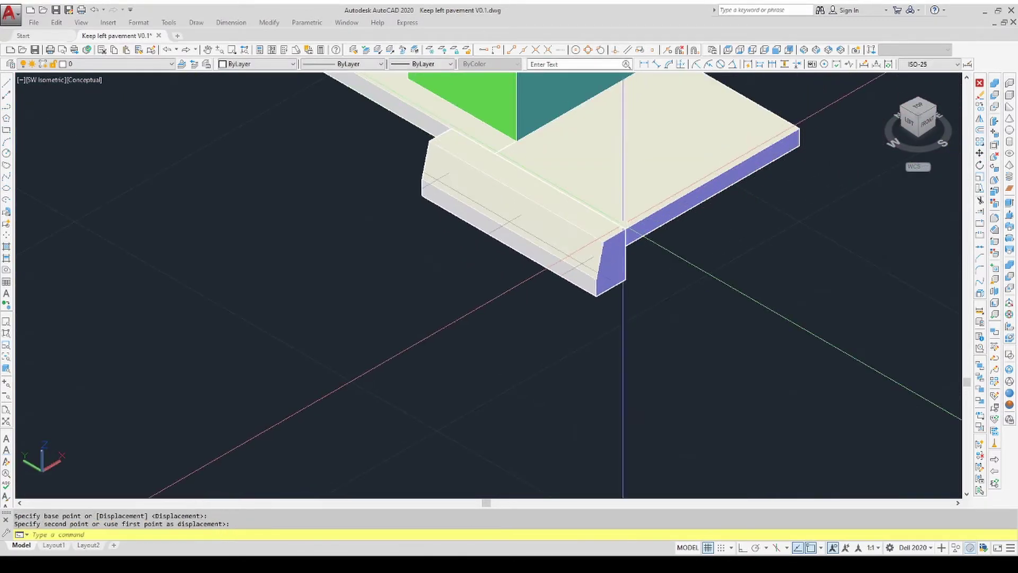
{"action": "scroll", "coordinate": [471, 417], "scroll_direction": "down", "scroll_amount": 3}
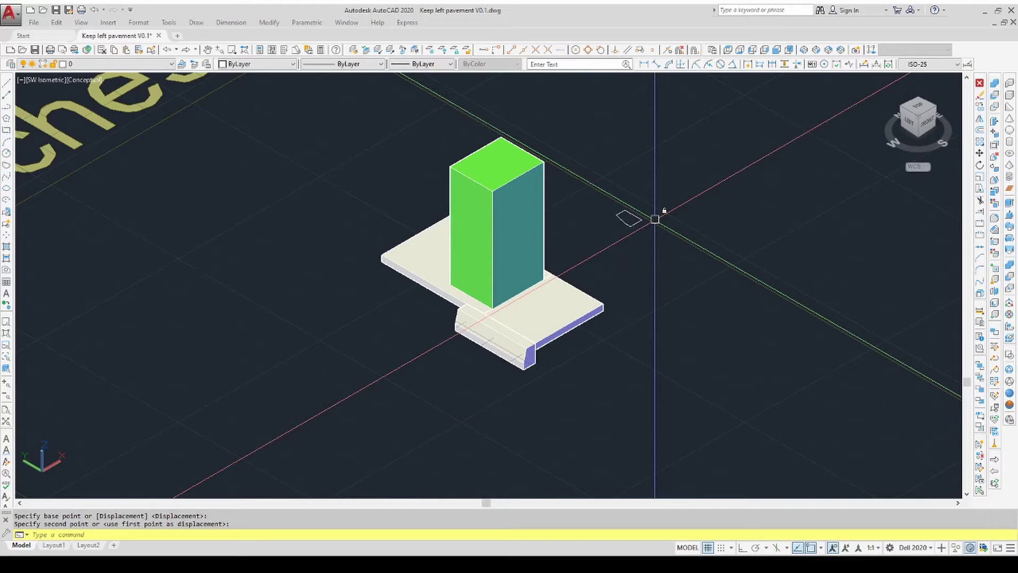
{"action": "key", "text": "Escape"}
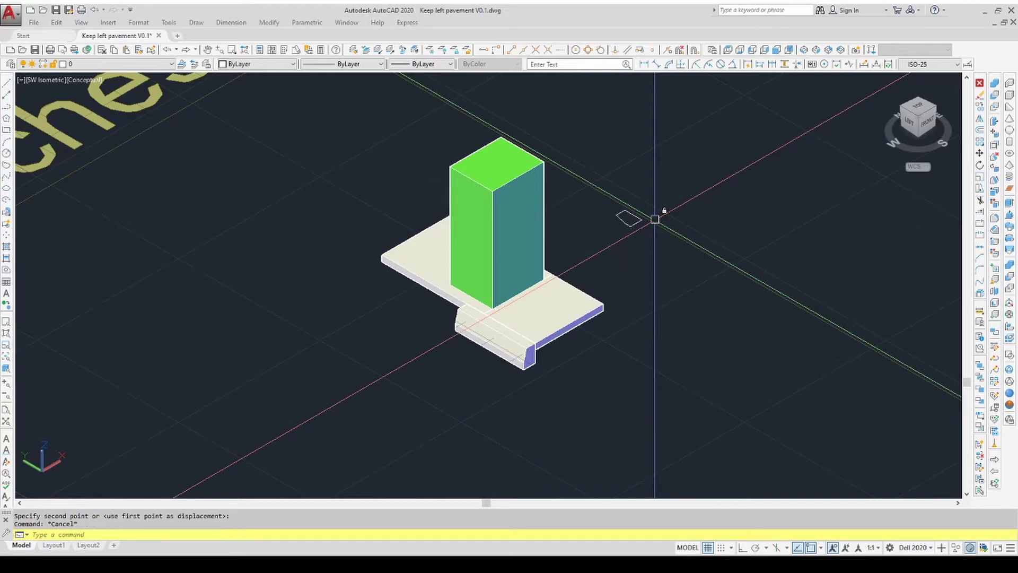
Step: Stand the flat duplicate profile upright by rotating it 90 degrees about the X axis with 3D Rotate
{"action": "scroll", "coordinate": [627, 219], "scroll_direction": "up", "scroll_amount": 3}
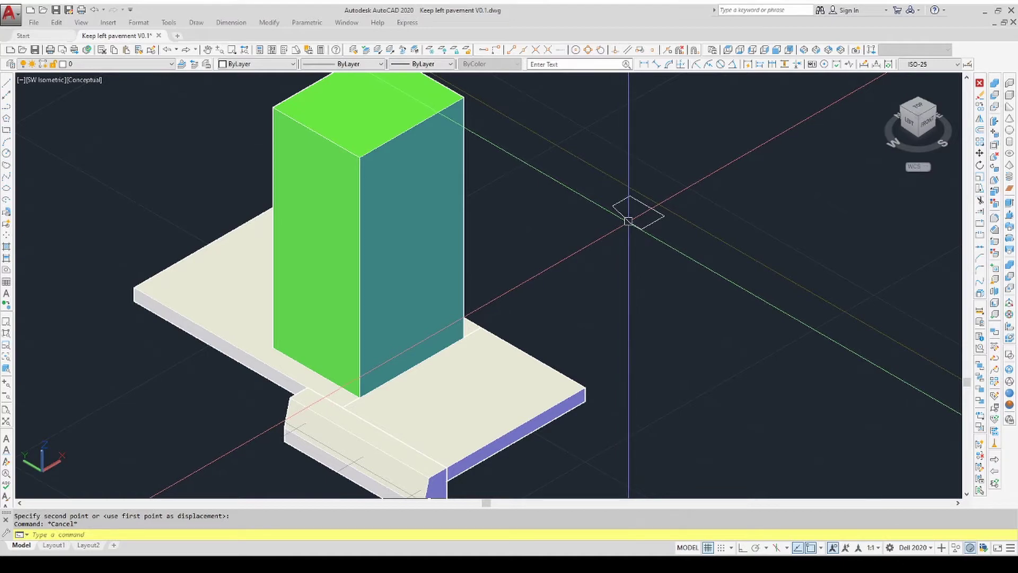
{"action": "left_click", "coordinate": [628, 221]}
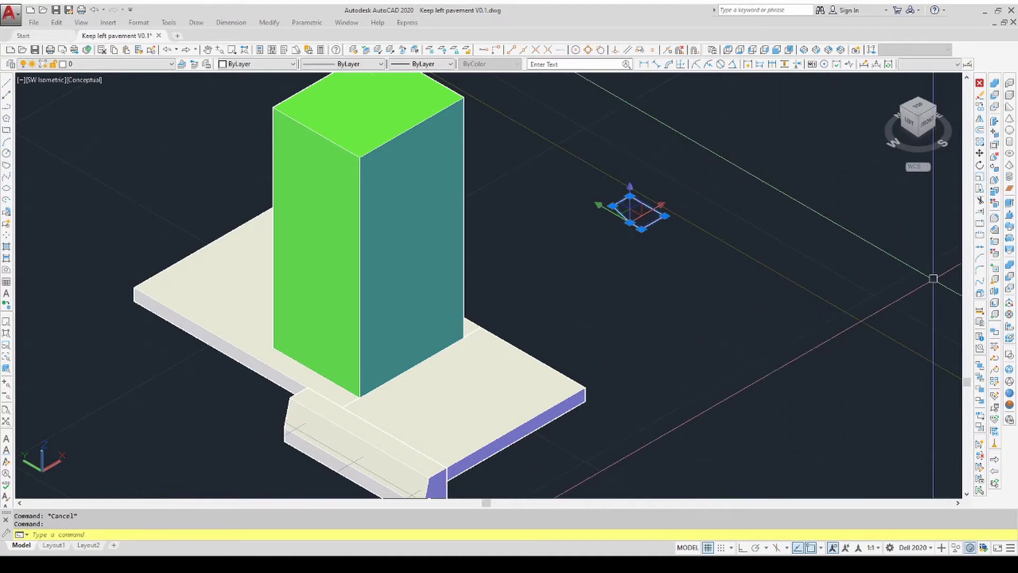
{"action": "left_click", "coordinate": [1009, 315]}
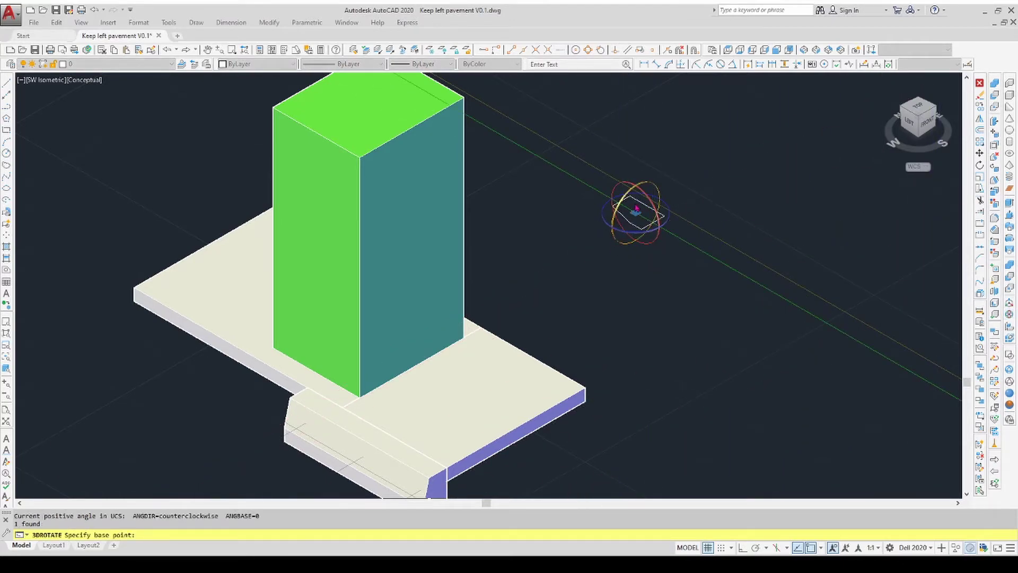
{"action": "left_click", "coordinate": [665, 208]}
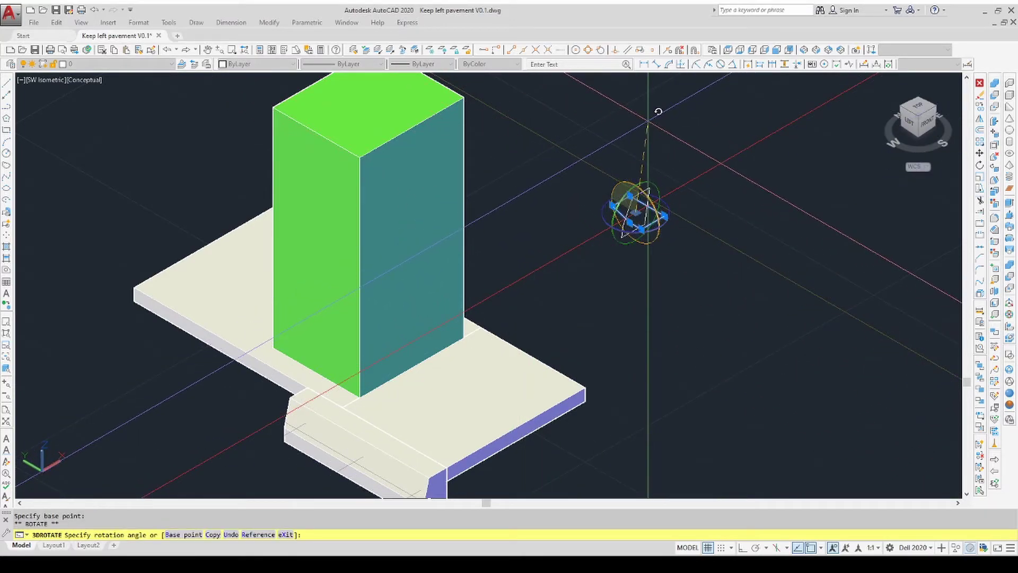
{"action": "type", "text": "90"}
{"action": "key", "text": "Return"}
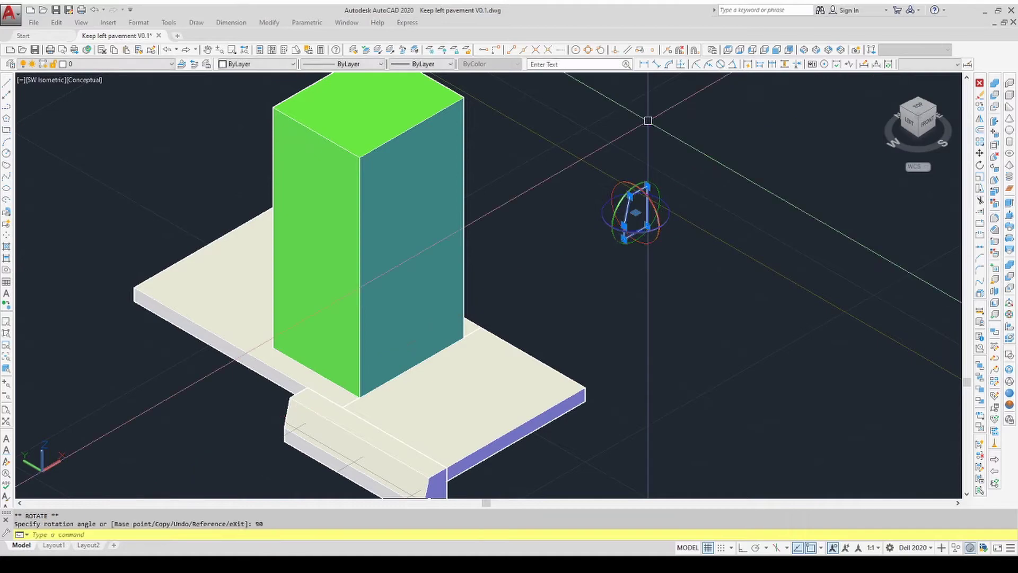
{"action": "key", "text": "Escape"}
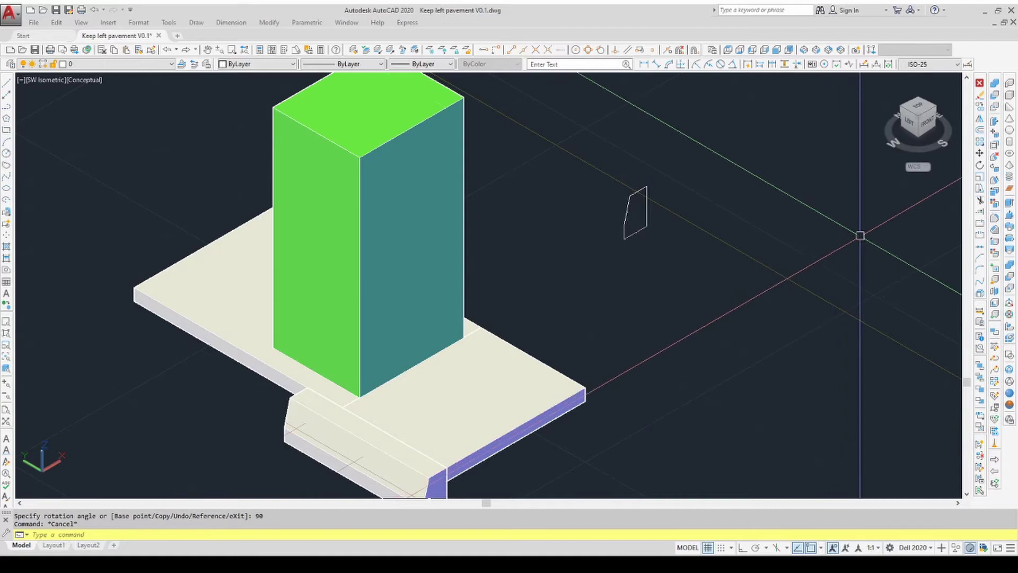
Step: Draw a line 12 long with Ortho on, from the upright profile's bottom back corner outward along the X axis
{"action": "left_click", "coordinate": [6, 83]}
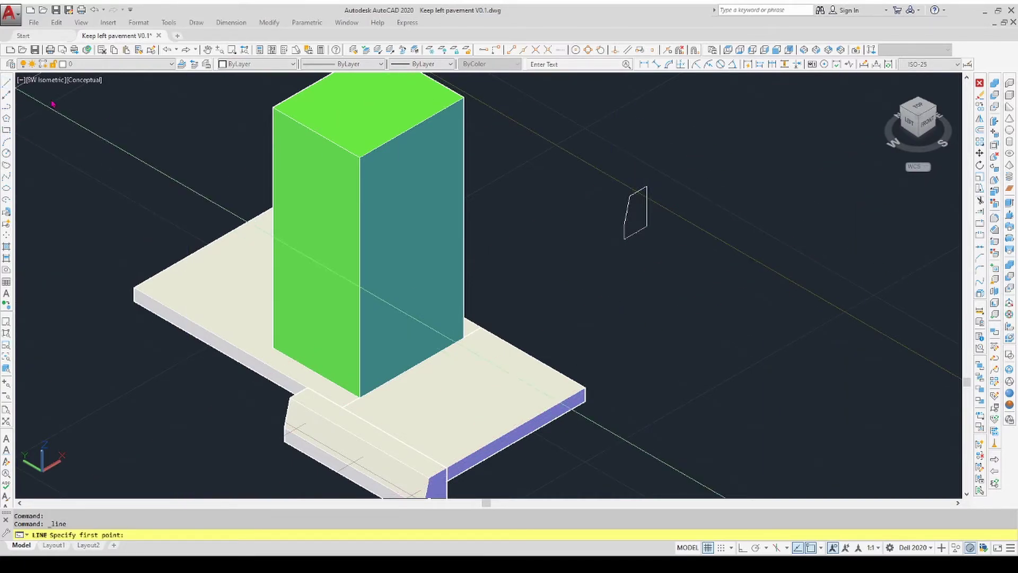
{"action": "left_click", "coordinate": [646, 226]}
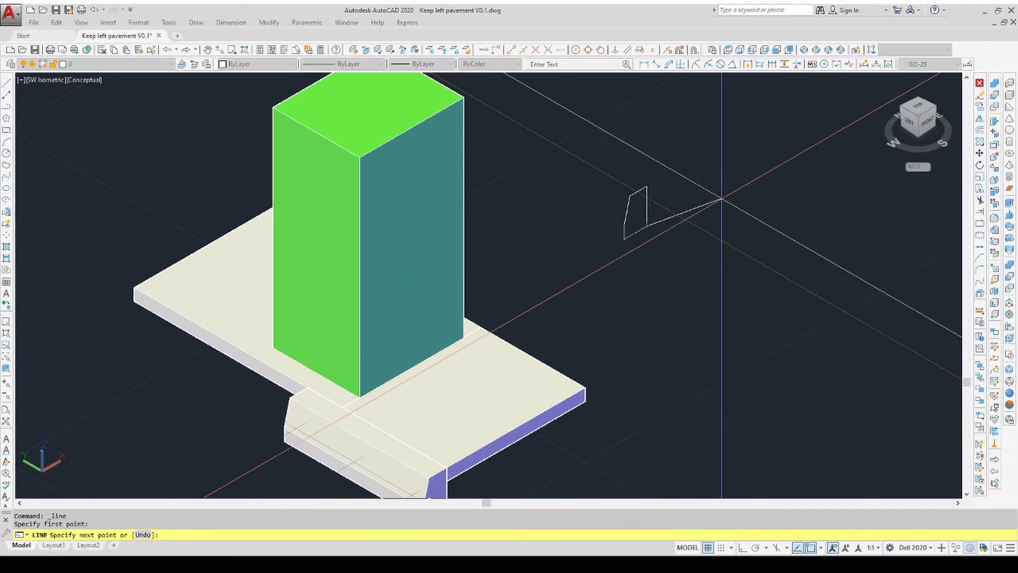
{"action": "left_click", "coordinate": [741, 547]}
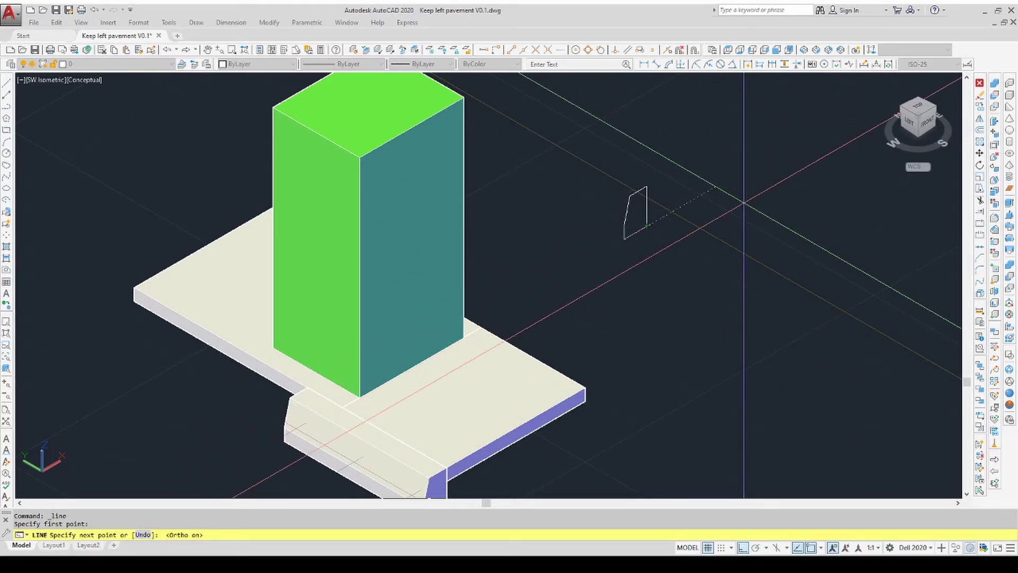
{"action": "type", "text": "12"}
{"action": "key", "text": "Return"}
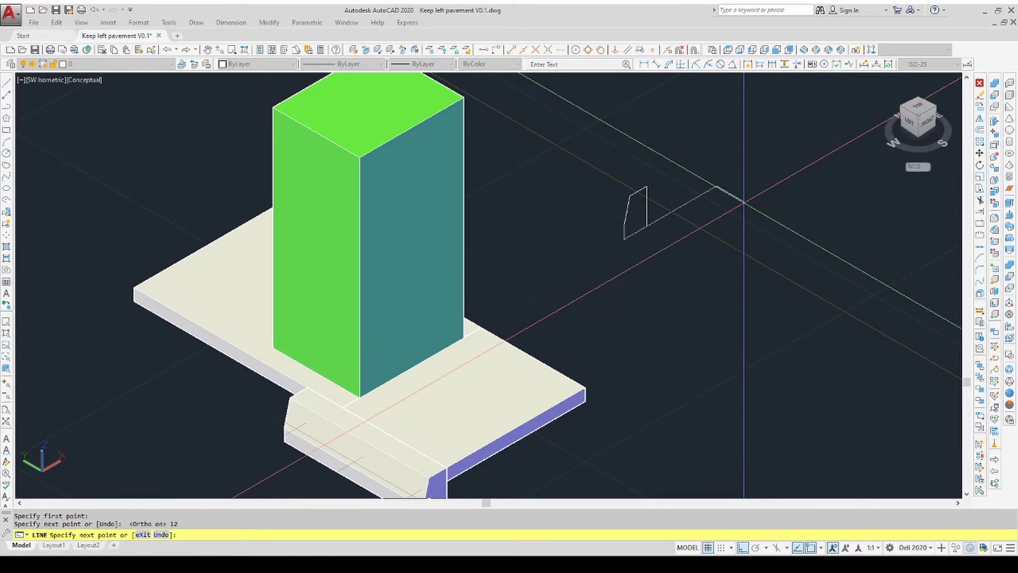
{"action": "key", "text": "Escape"}
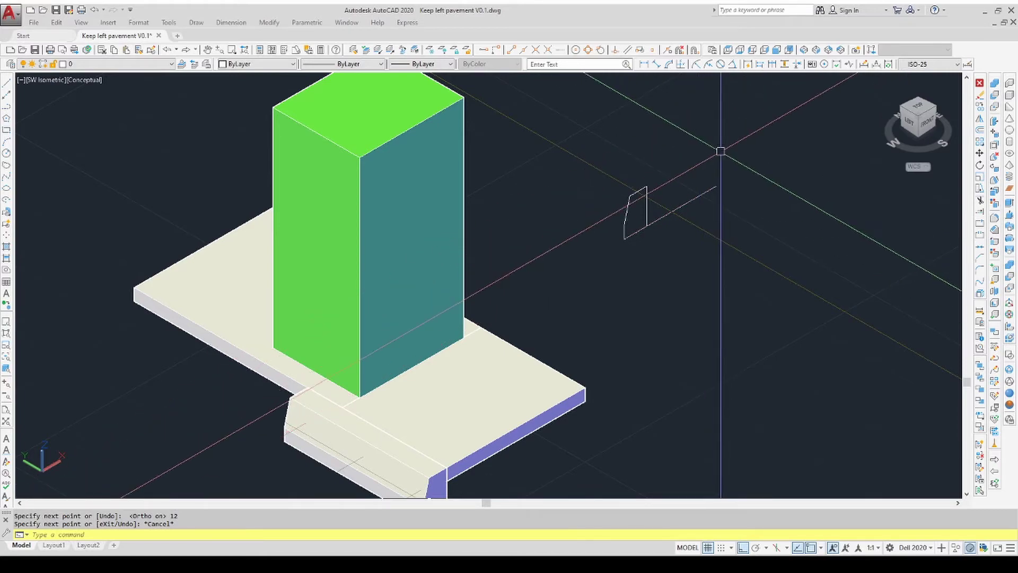
Step: Revolve the upright profile 90 degrees around a vertical axis through the far end of the 12-long line
{"action": "left_click", "coordinate": [1009, 238]}
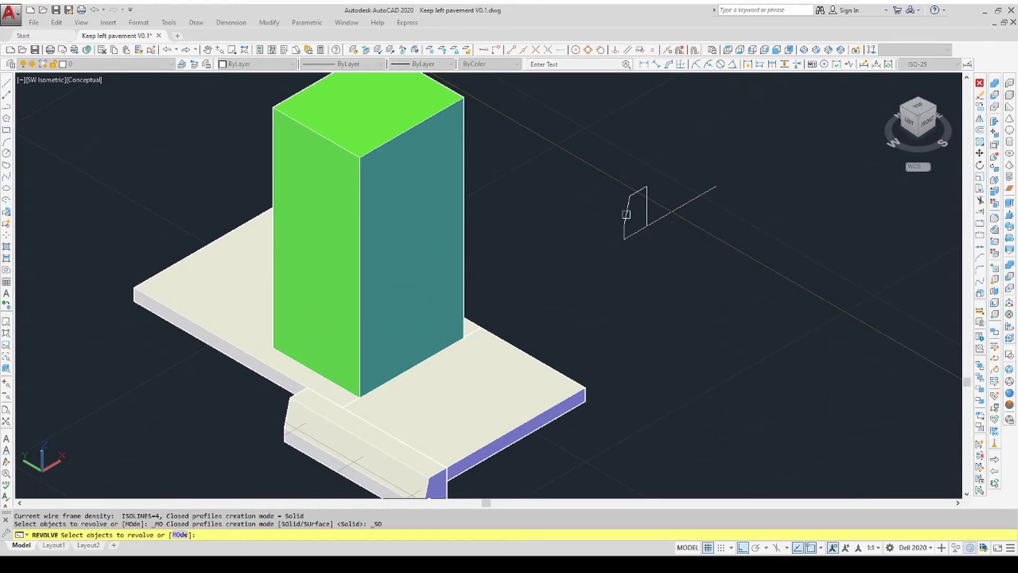
{"action": "left_click", "coordinate": [626, 214]}
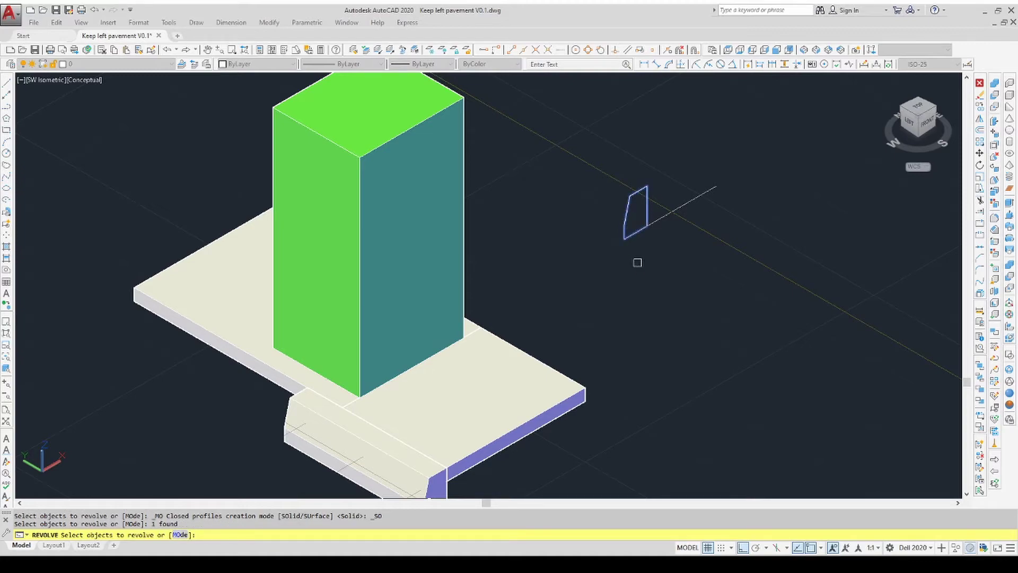
{"action": "key", "text": "Return"}
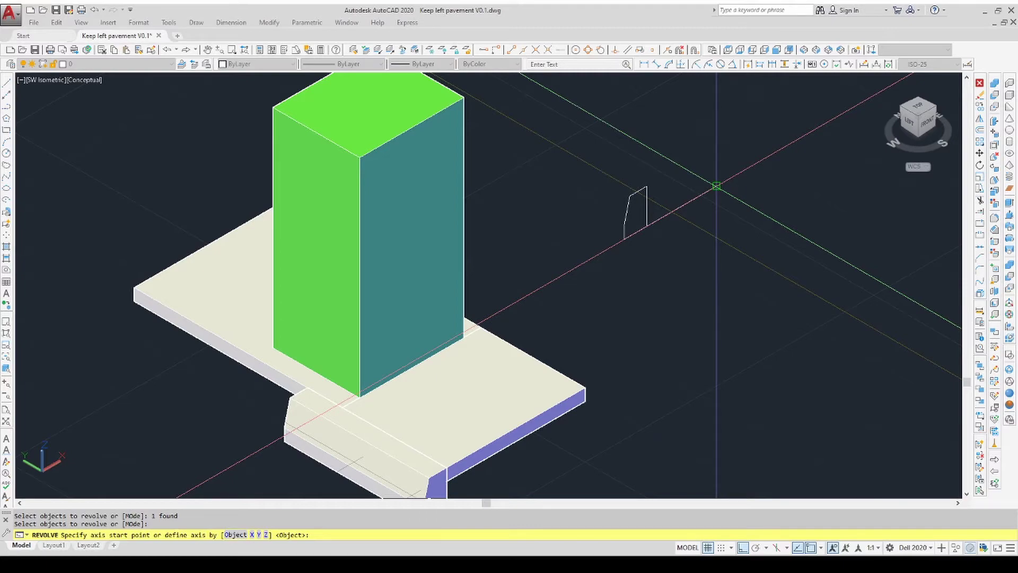
{"action": "left_click", "coordinate": [716, 185]}
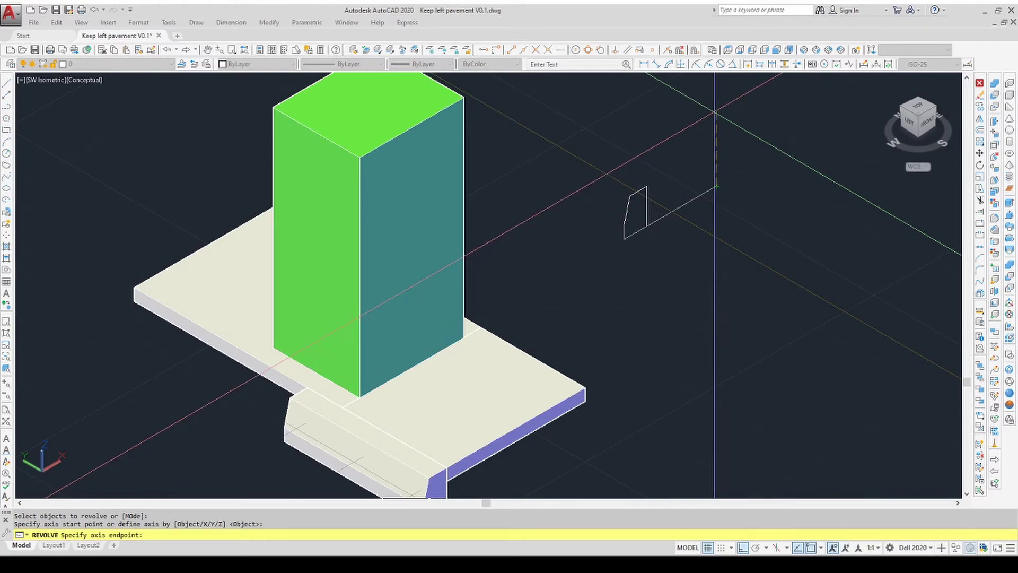
{"action": "left_click", "coordinate": [715, 113]}
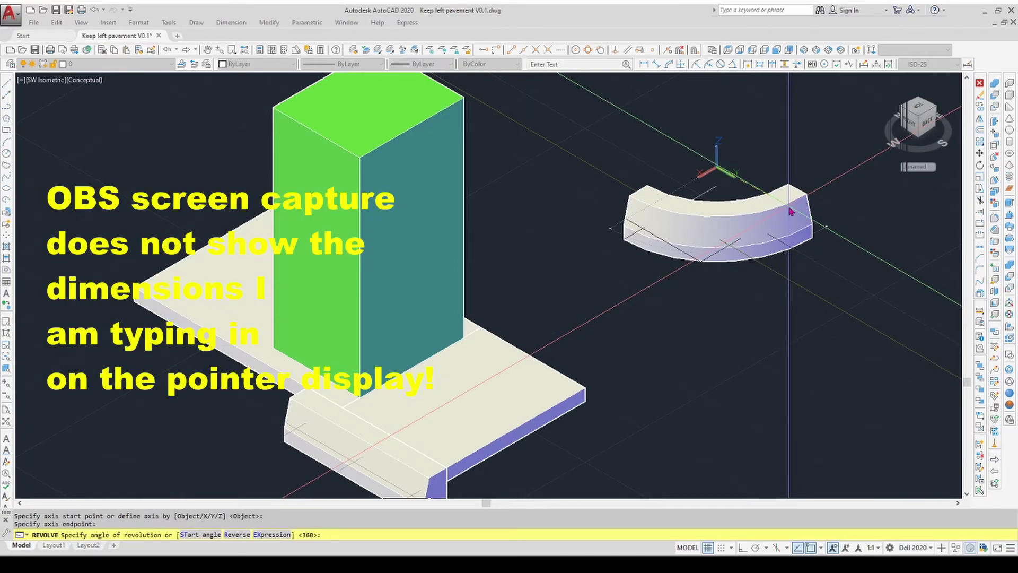
{"action": "type", "text": "90"}
{"action": "key", "text": "Return"}
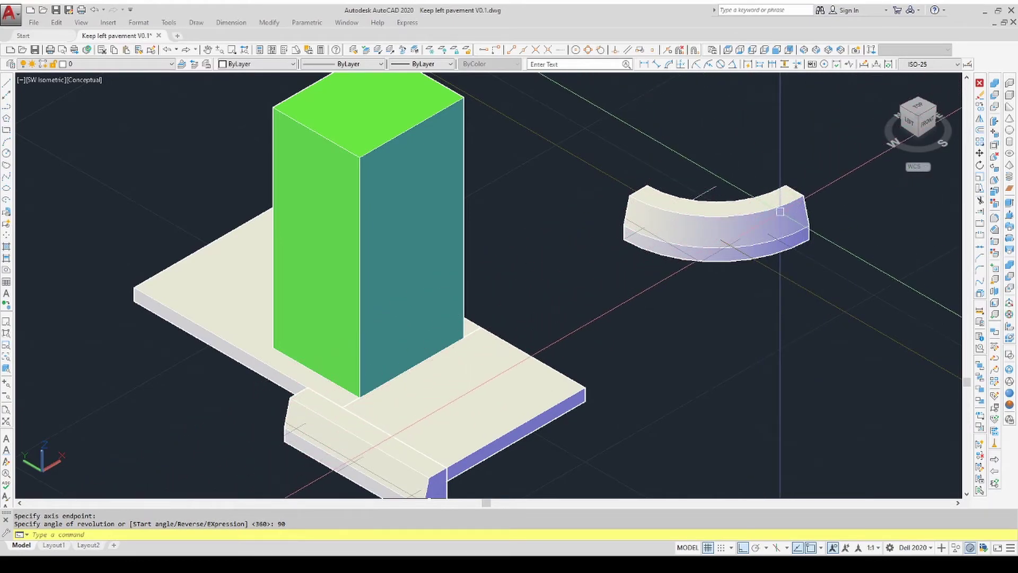
Step: Move the curved kerb by its top inner corner onto the straight kerb's top back corner at the near end
{"action": "left_click", "coordinate": [779, 228]}
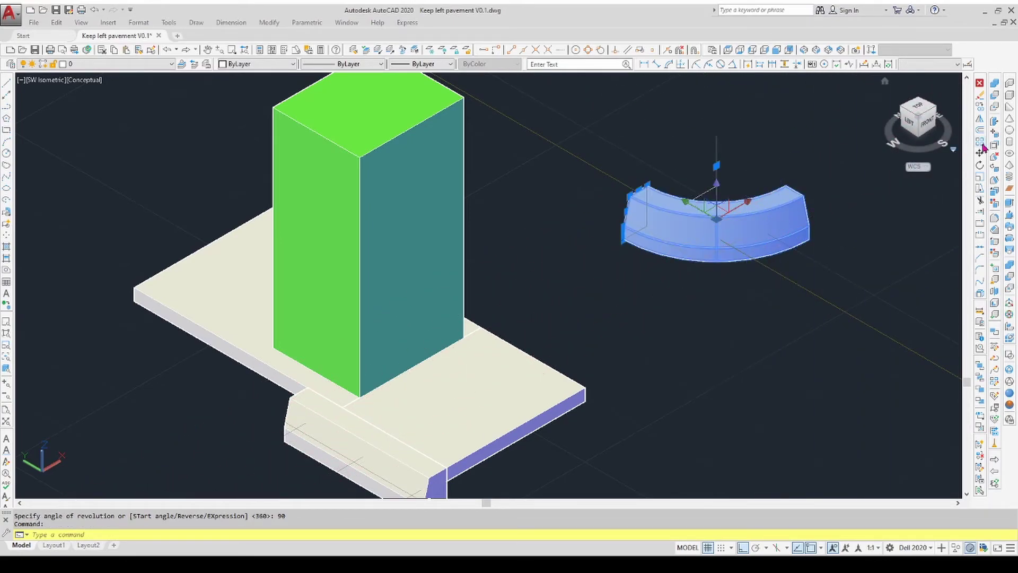
{"action": "left_click", "coordinate": [979, 153]}
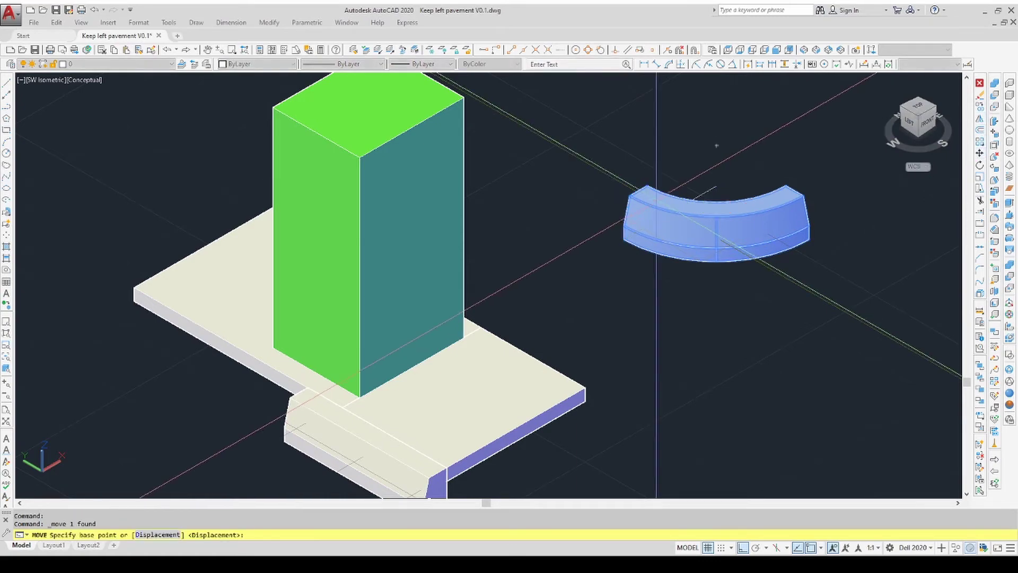
{"action": "left_click", "coordinate": [653, 184]}
{"action": "scroll", "coordinate": [689, 238], "scroll_direction": "down", "scroll_amount": 3}
{"action": "scroll", "coordinate": [535, 344], "scroll_direction": "up", "scroll_amount": 4}
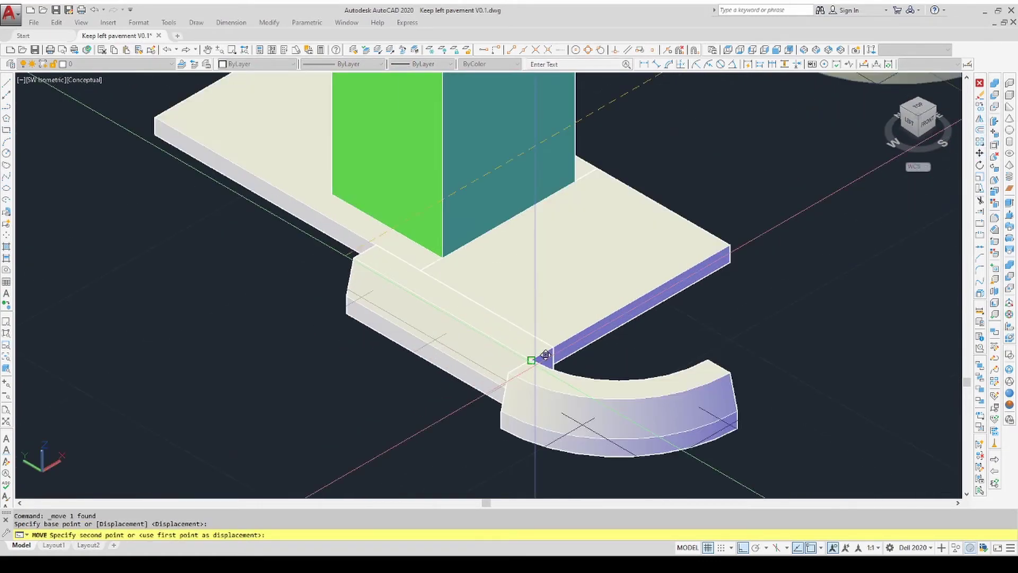
{"action": "left_click", "coordinate": [552, 350]}
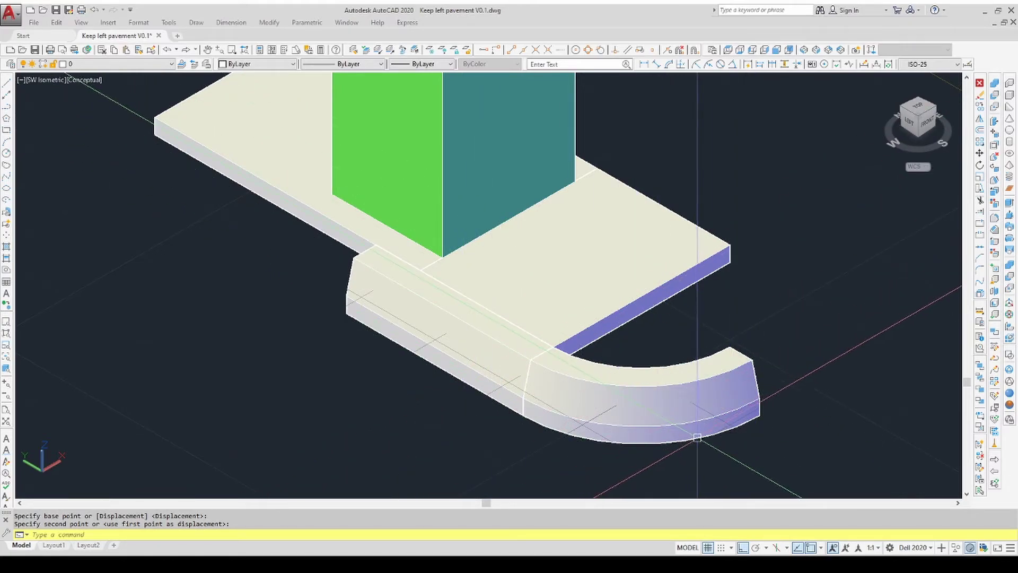
Step: Create a cylinder with base radius 24 and height 2 in the empty area beside the pavement
{"action": "scroll", "coordinate": [646, 337], "scroll_direction": "up", "scroll_amount": 3}
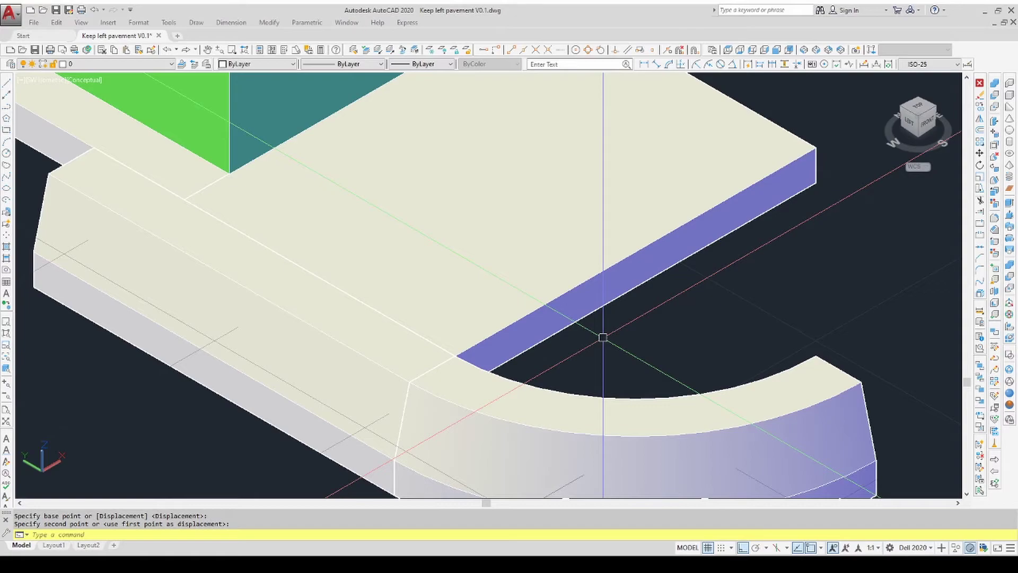
{"action": "scroll", "coordinate": [448, 351], "scroll_direction": "down", "scroll_amount": 2}
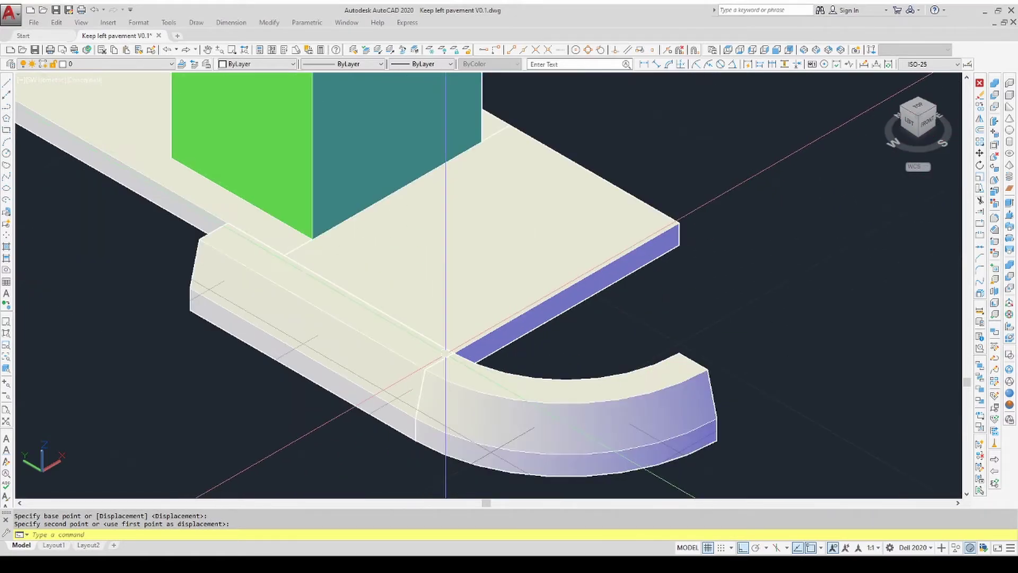
{"action": "scroll", "coordinate": [445, 353], "scroll_direction": "down", "scroll_amount": 2}
{"action": "scroll", "coordinate": [653, 303], "scroll_direction": "up", "scroll_amount": 2}
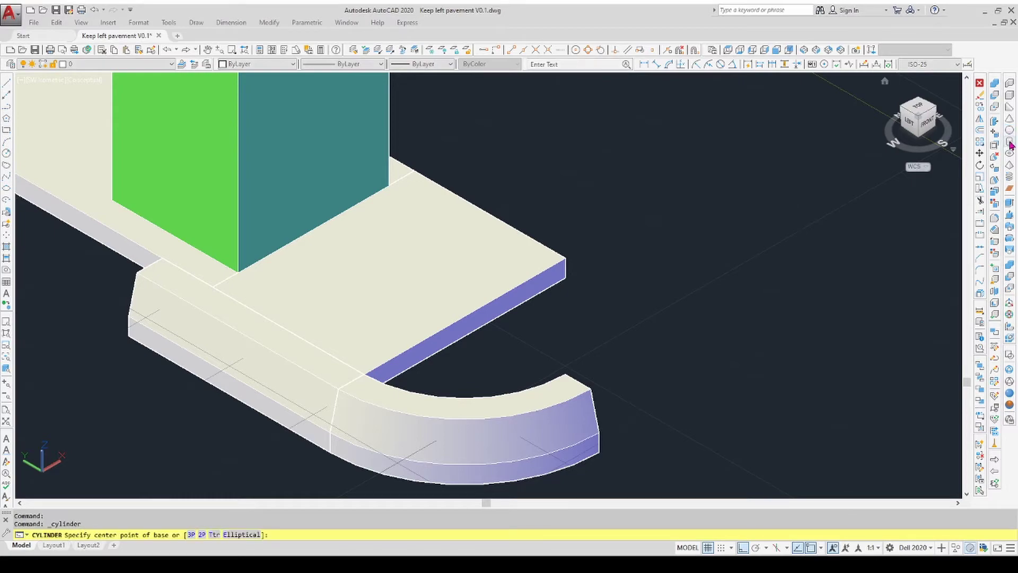
{"action": "left_click", "coordinate": [1009, 142]}
{"action": "scroll", "coordinate": [586, 308], "scroll_direction": "down", "scroll_amount": 3}
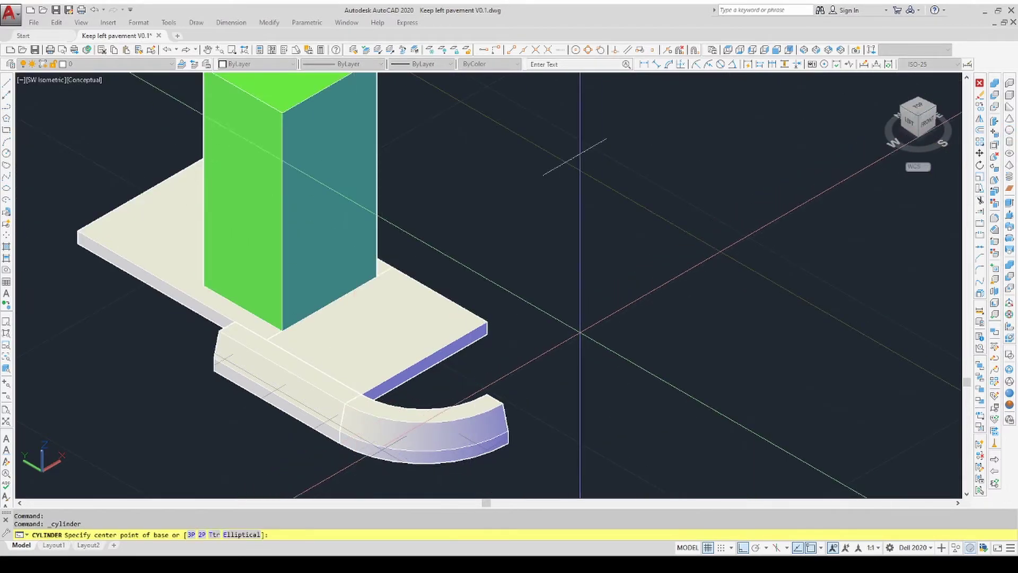
{"action": "scroll", "coordinate": [661, 288], "scroll_direction": "up", "scroll_amount": 3}
{"action": "left_click", "coordinate": [661, 287]}
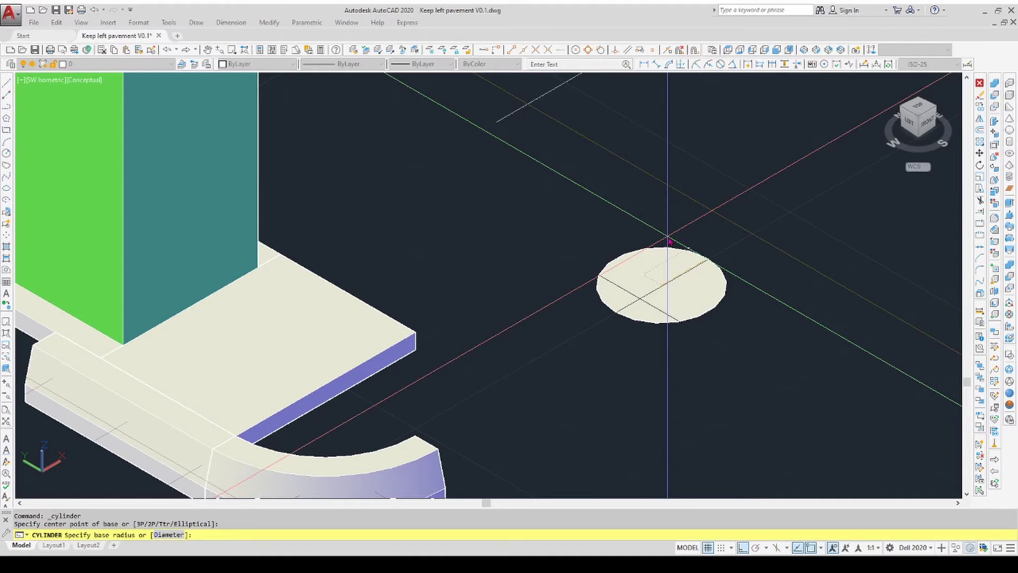
{"action": "type", "text": "24"}
{"action": "key", "text": "Return"}
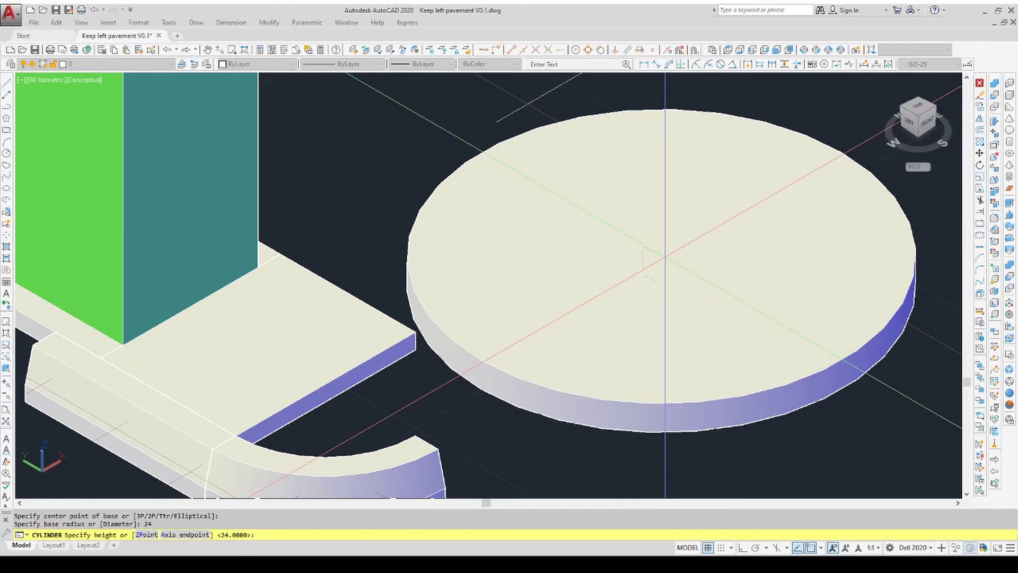
{"action": "type", "text": "2"}
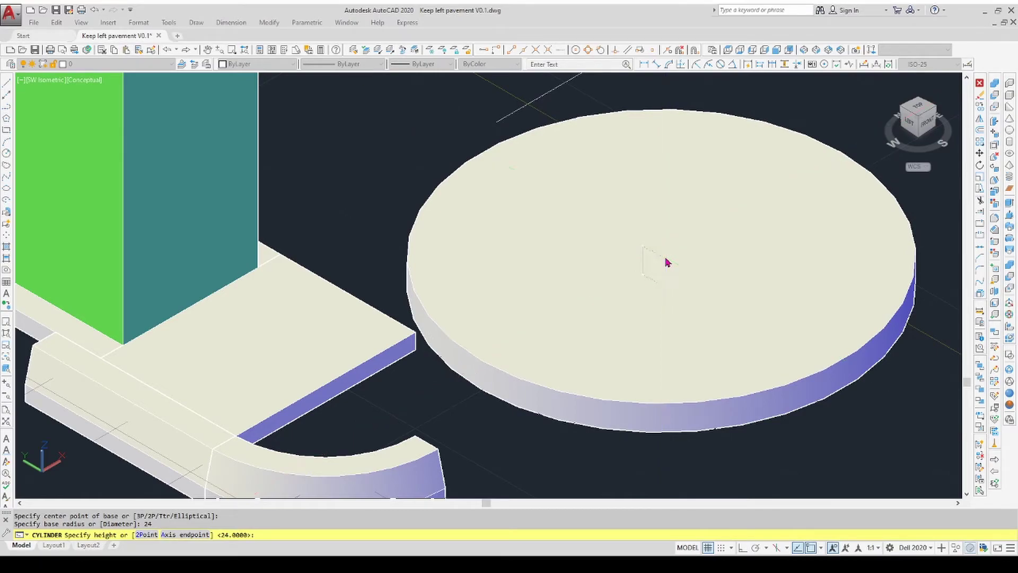
{"action": "key", "text": "Return"}
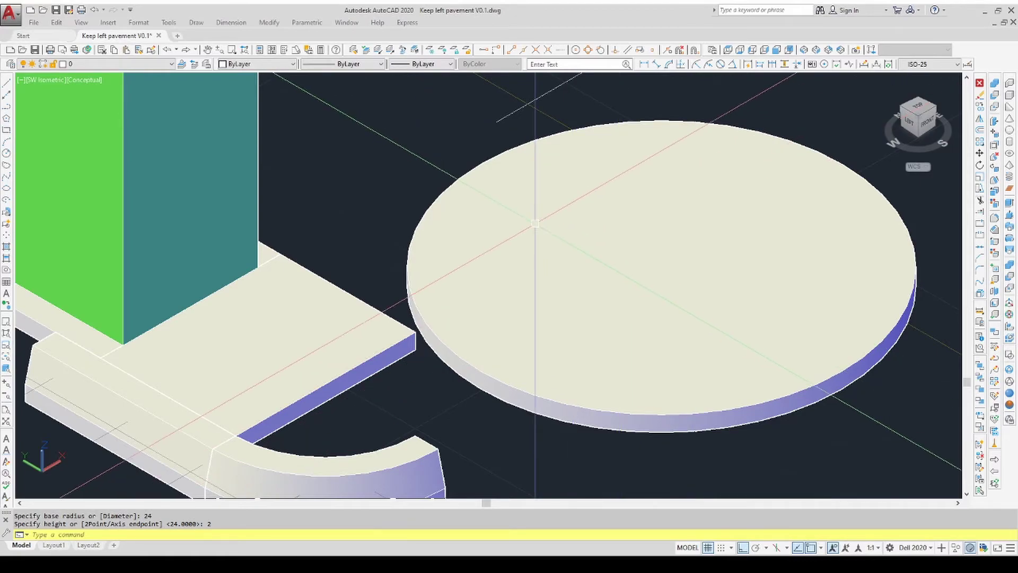
Step: Halve the new cylinder's radius, keeping its height at 2
{"action": "left_click", "coordinate": [528, 204]}
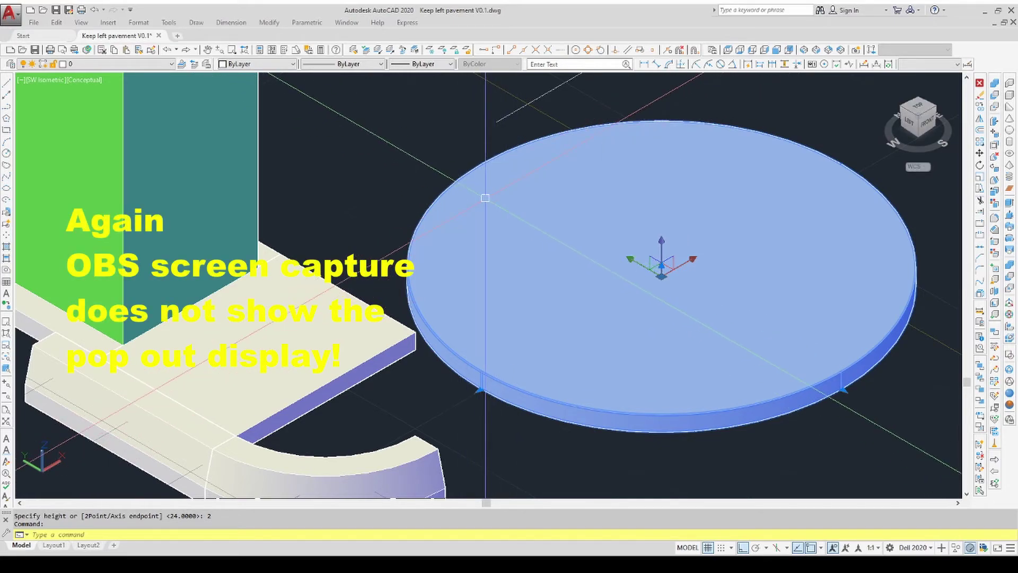
{"action": "key", "text": "Escape"}
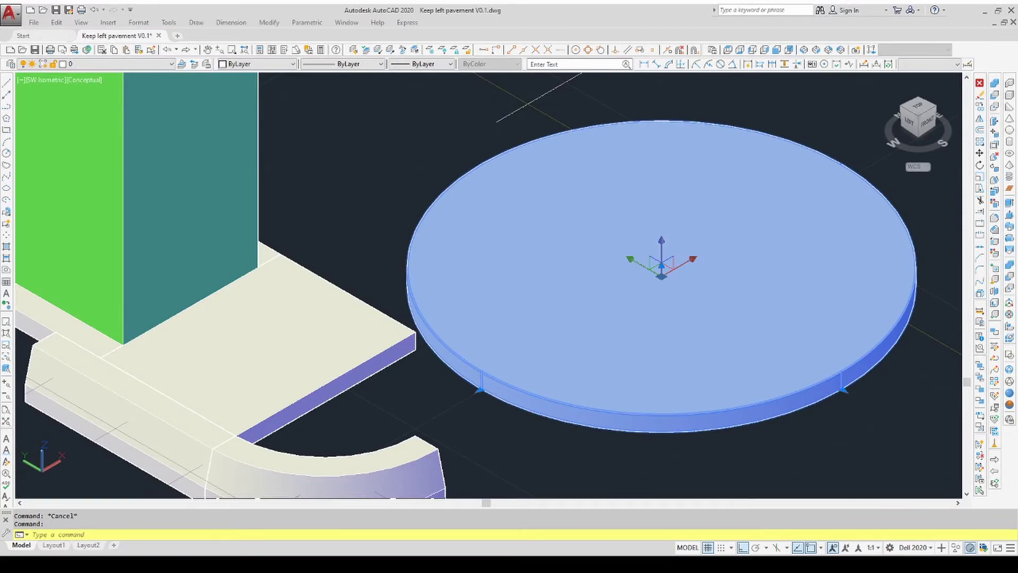
{"action": "key", "text": "ctrl+z"}
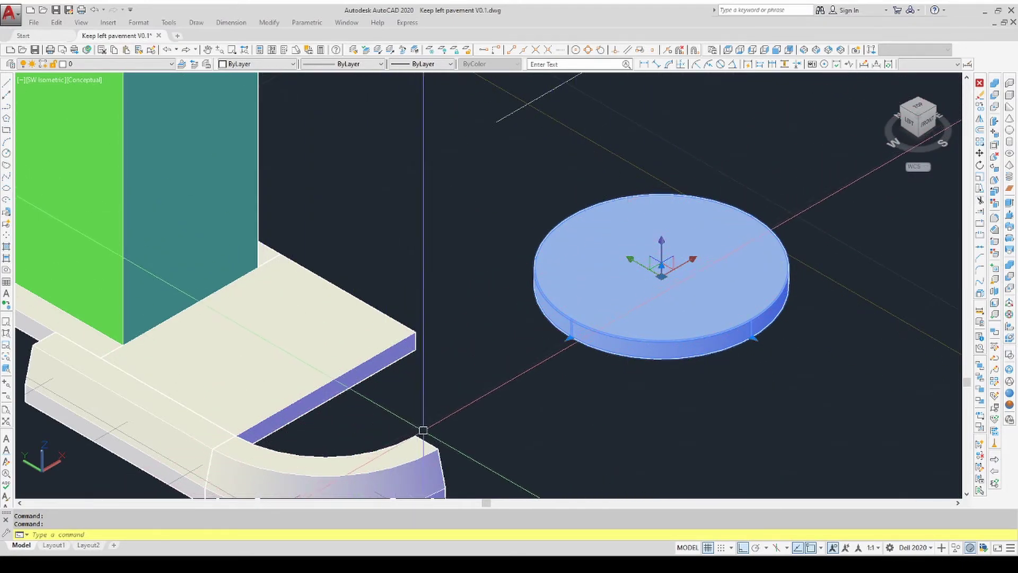
{"action": "key", "text": "Escape"}
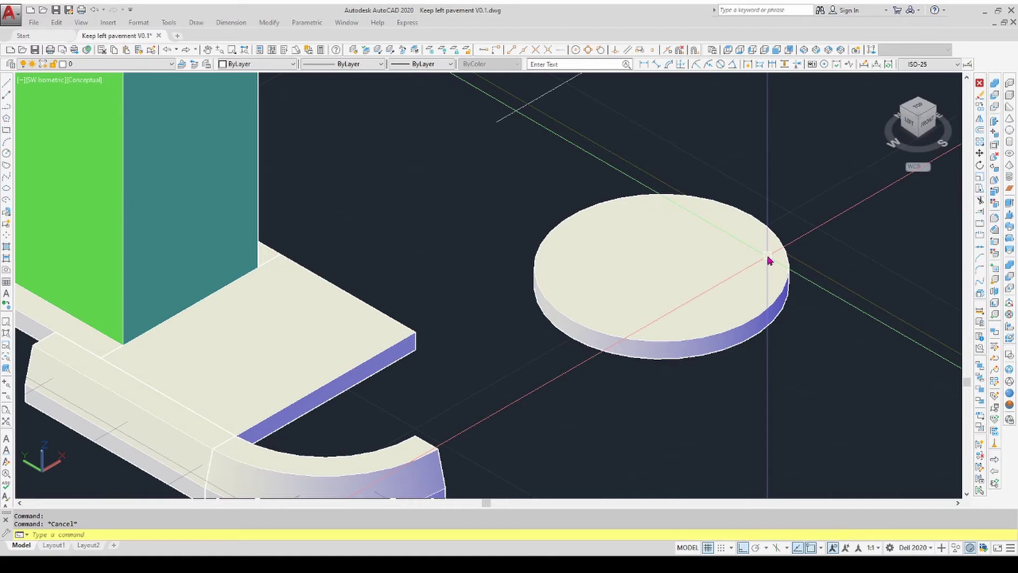
Step: Slice the cylinder through its centre along the ZX plane and keep both halves
{"action": "type", "text": "slice"}
{"action": "key", "text": "Return"}
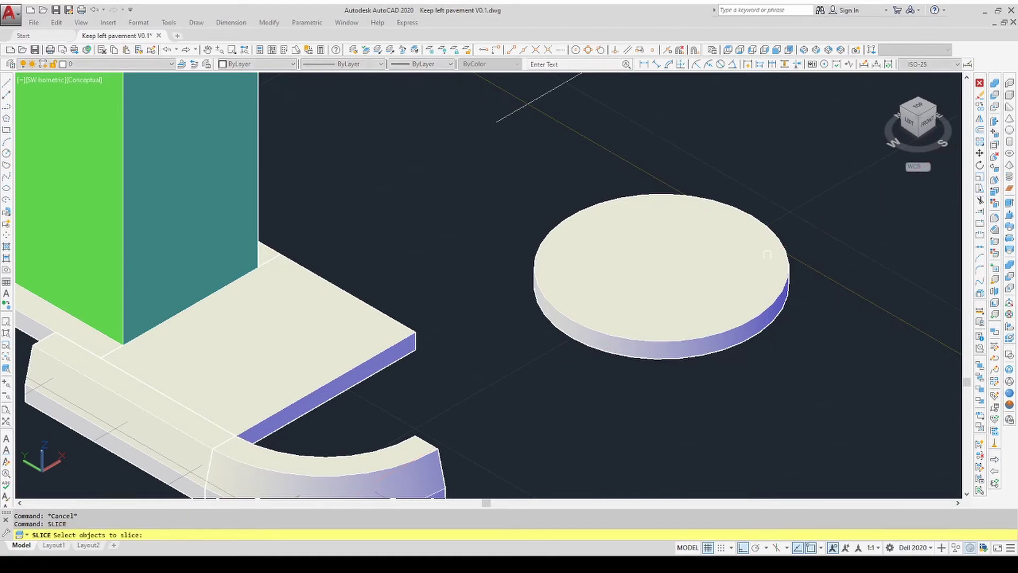
{"action": "left_click", "coordinate": [718, 259]}
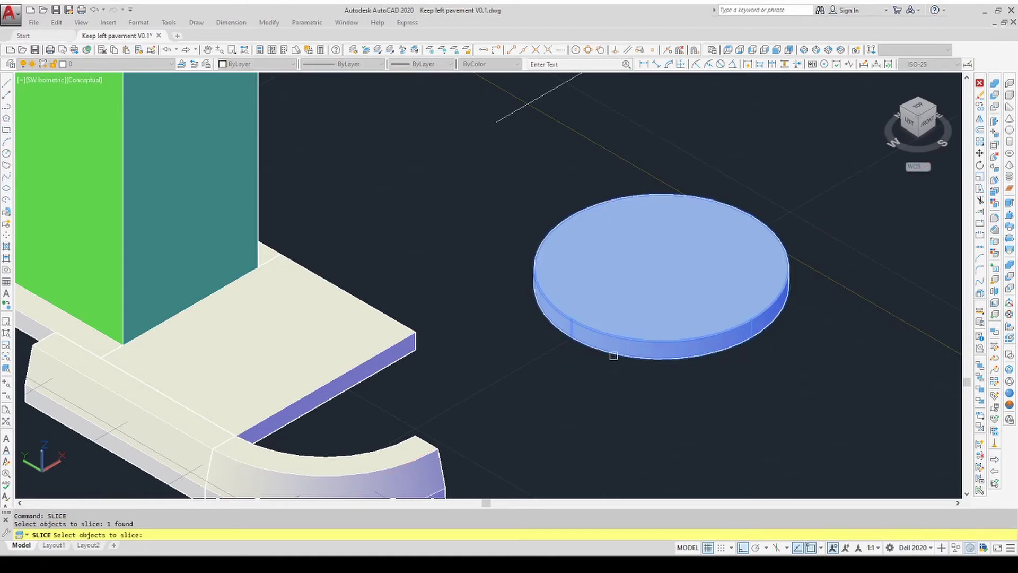
{"action": "key", "text": "Return"}
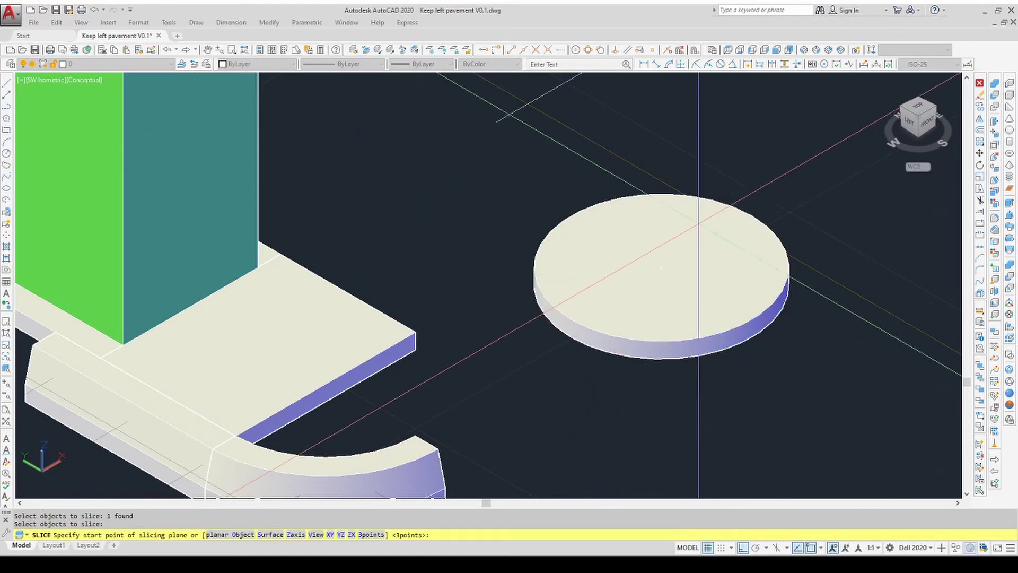
{"action": "left_click", "coordinate": [352, 534]}
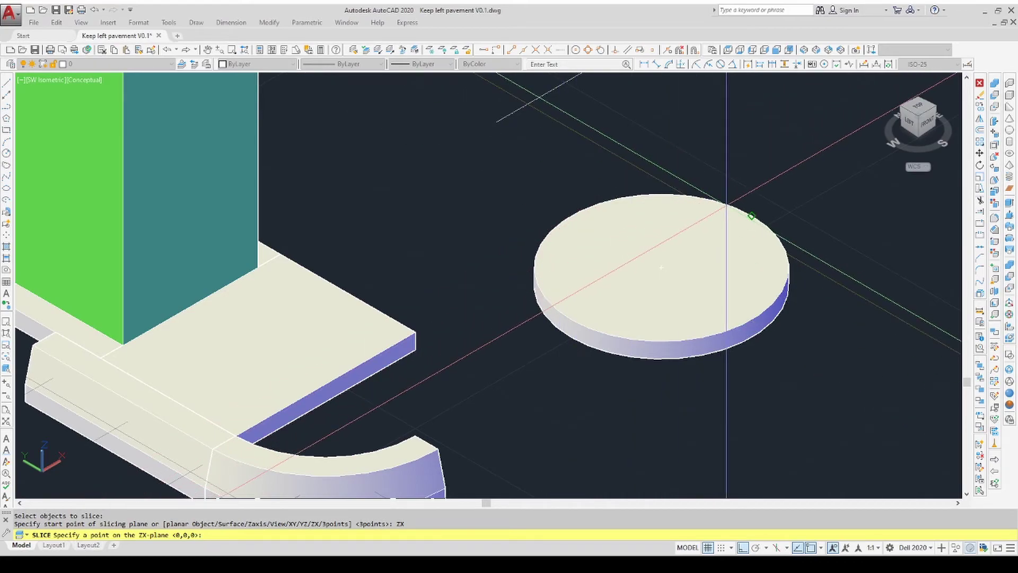
{"action": "left_click", "coordinate": [726, 204]}
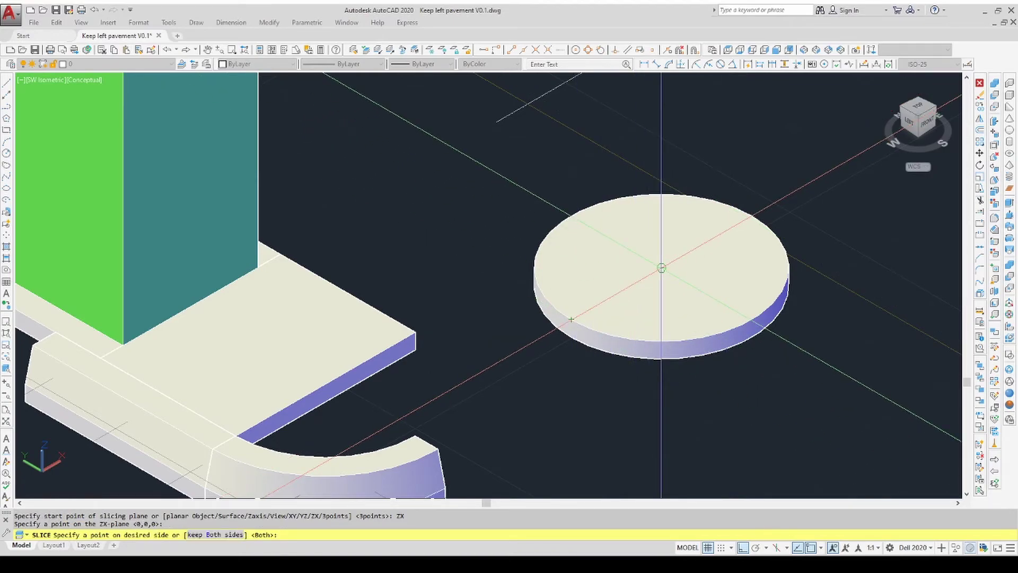
{"action": "key", "text": "Return"}
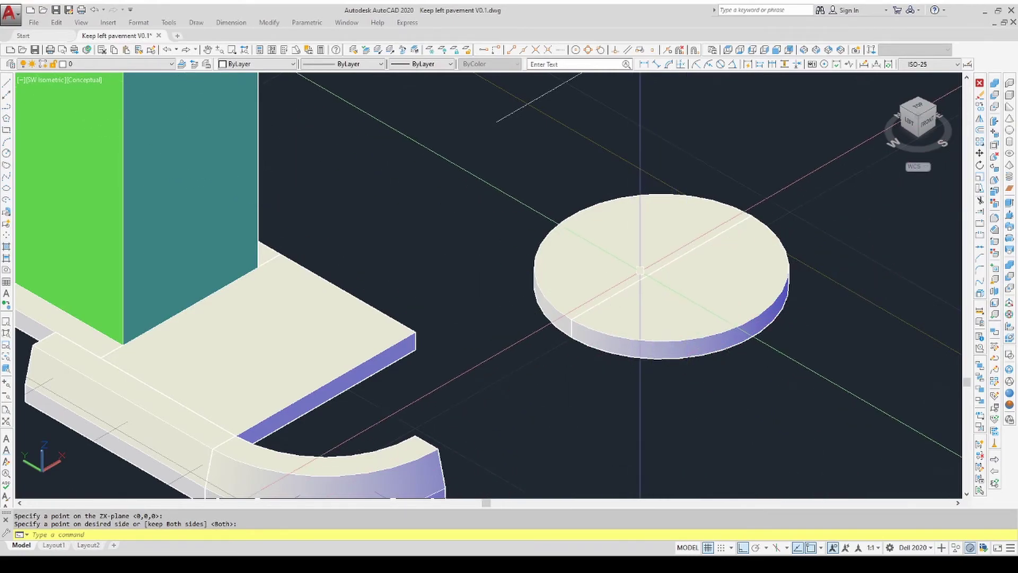
{"action": "left_click", "coordinate": [628, 252]}
{"action": "key", "text": "Escape"}
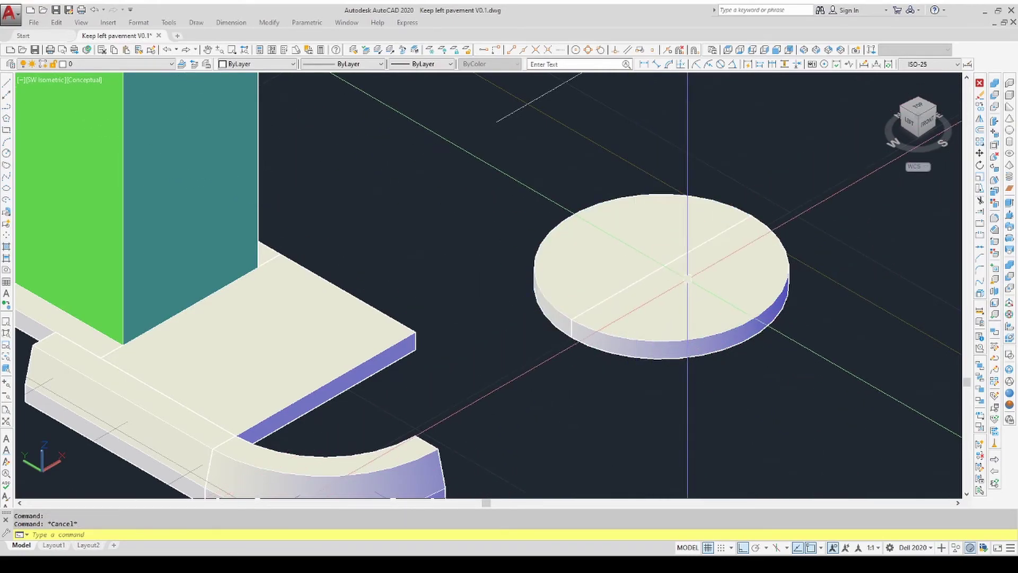
Step: Move the front half disc by its straight edge's midpoint onto the middle of the pavement's near end edge
{"action": "left_click", "coordinate": [706, 296]}
{"action": "left_click", "coordinate": [980, 152]}
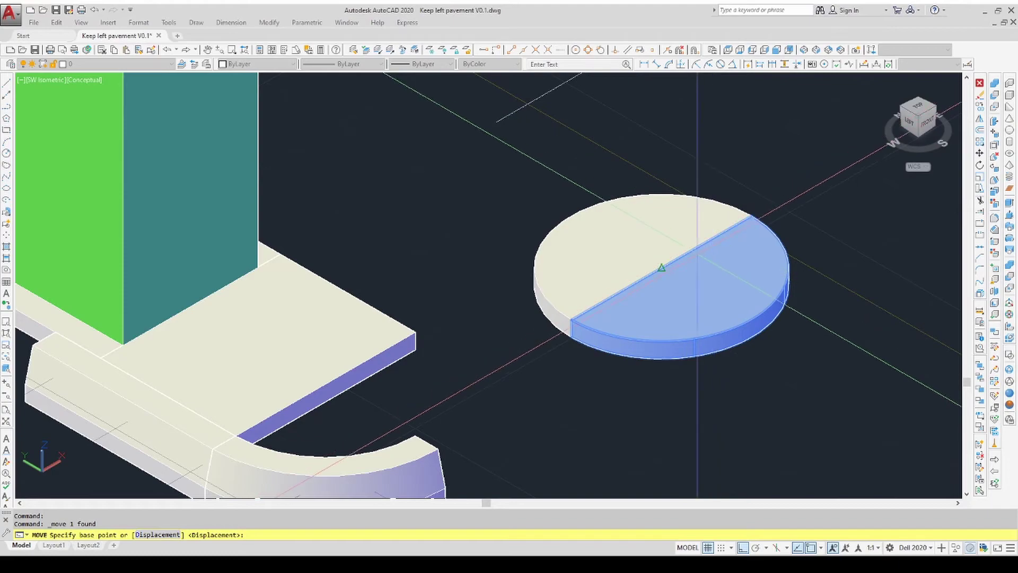
{"action": "left_click", "coordinate": [686, 256]}
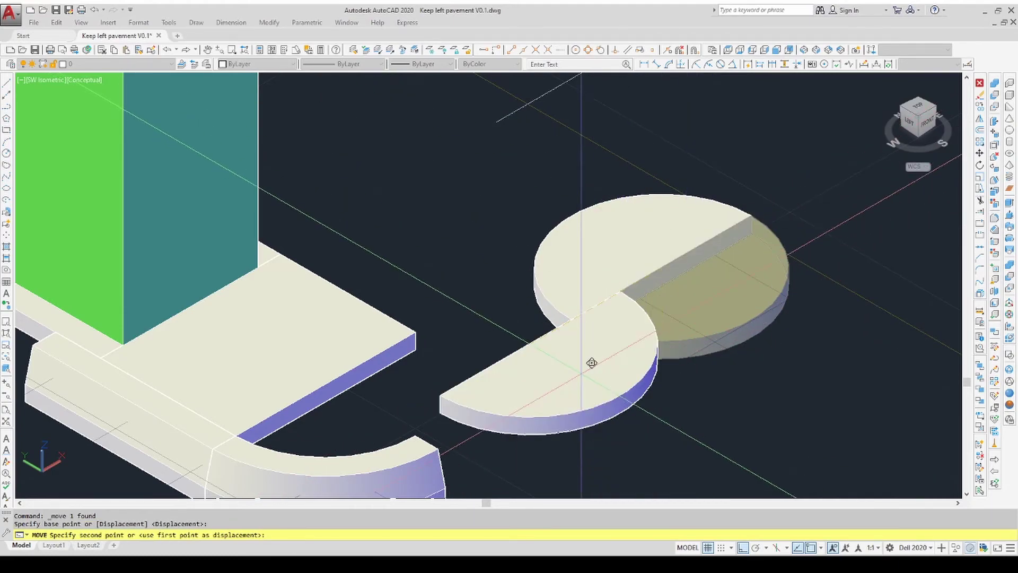
{"action": "left_click", "coordinate": [327, 383]}
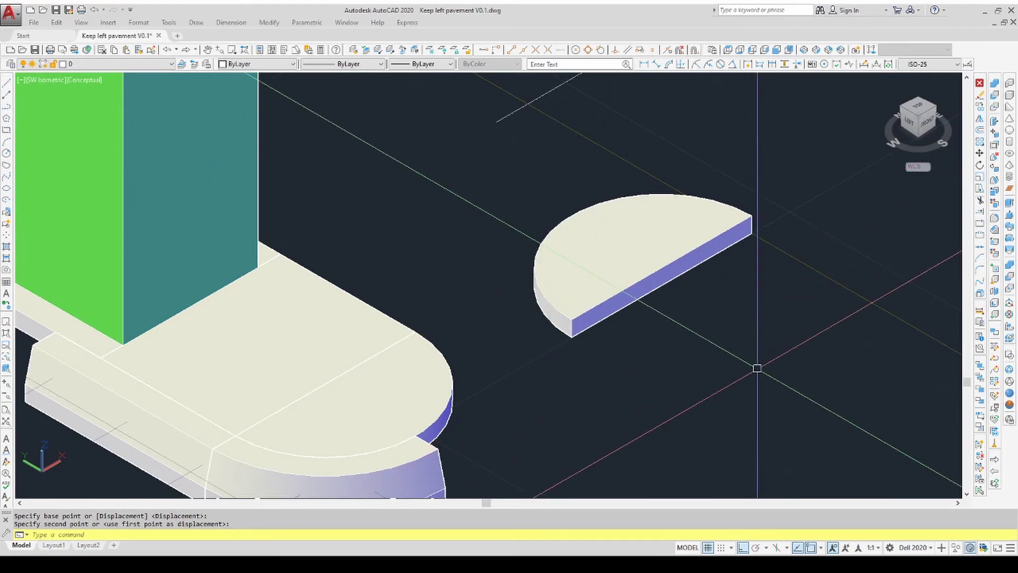
Step: Move the remaining half disc onto the far end of the pavement behind the green box
{"action": "scroll", "coordinate": [759, 373], "scroll_direction": "down", "scroll_amount": 3}
{"action": "left_click", "coordinate": [734, 341]}
{"action": "left_click", "coordinate": [704, 320]}
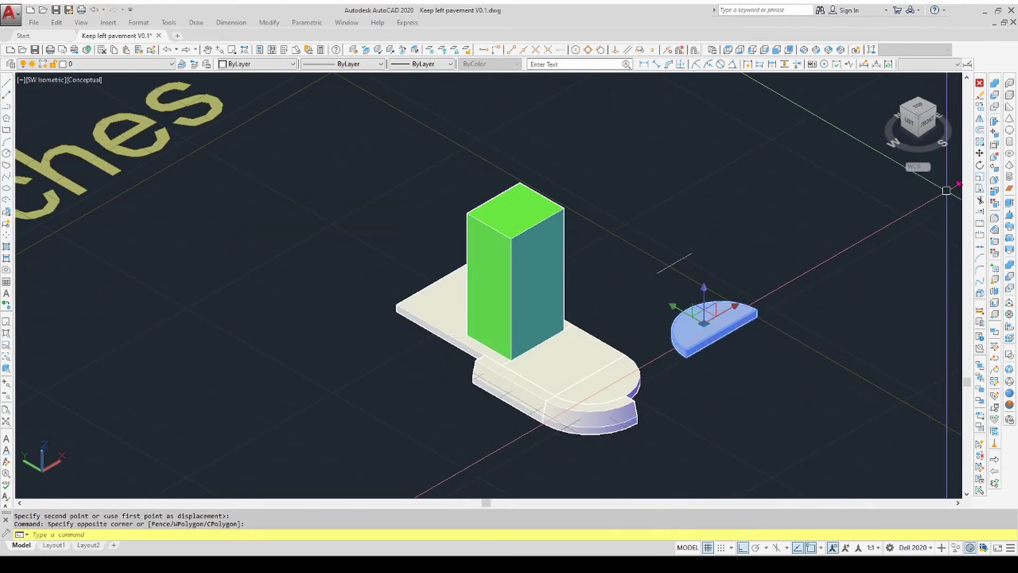
{"action": "left_click", "coordinate": [979, 153]}
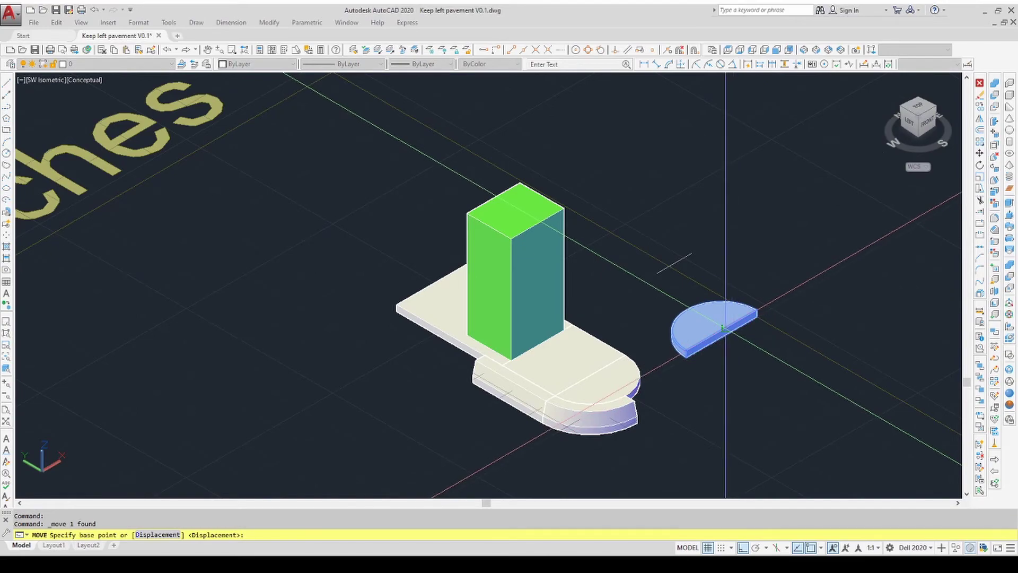
{"action": "left_click", "coordinate": [681, 354]}
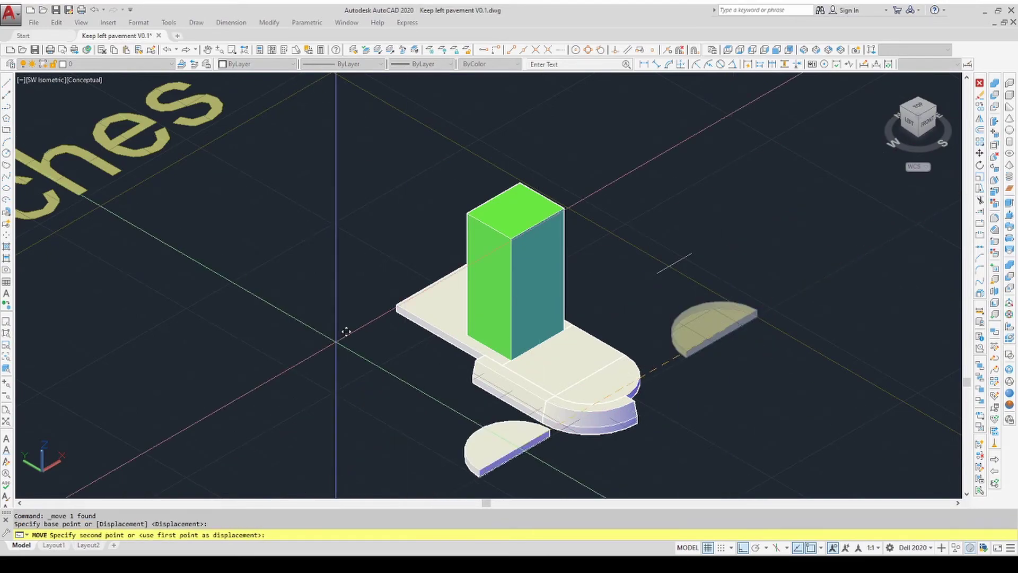
{"action": "left_click", "coordinate": [432, 279]}
Step: Align the far half disc by moving its straight edge's midpoint to the midpoint of the pavement's far end edge
{"action": "scroll", "coordinate": [432, 279], "scroll_direction": "up", "scroll_amount": 5}
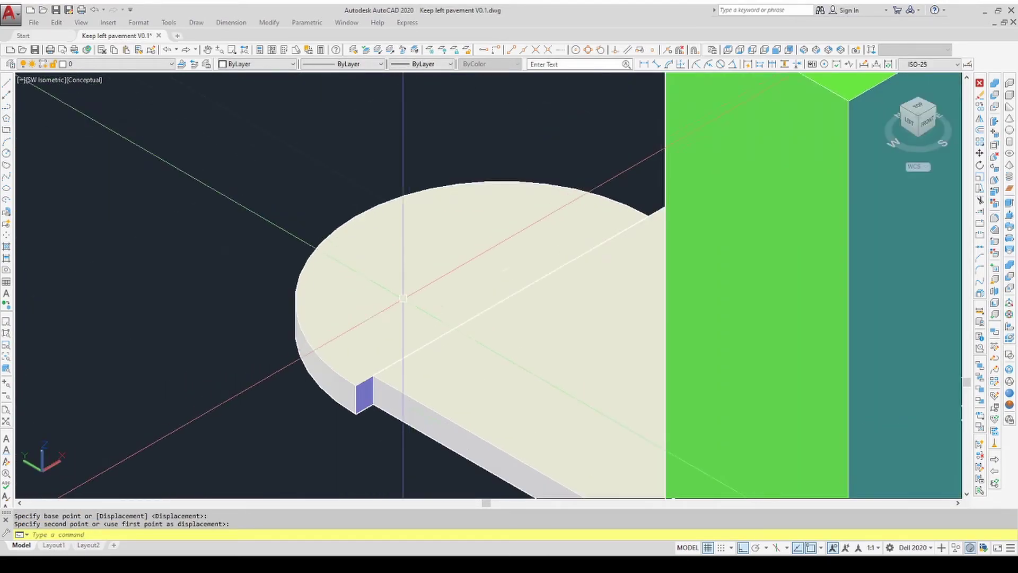
{"action": "left_click", "coordinate": [333, 370]}
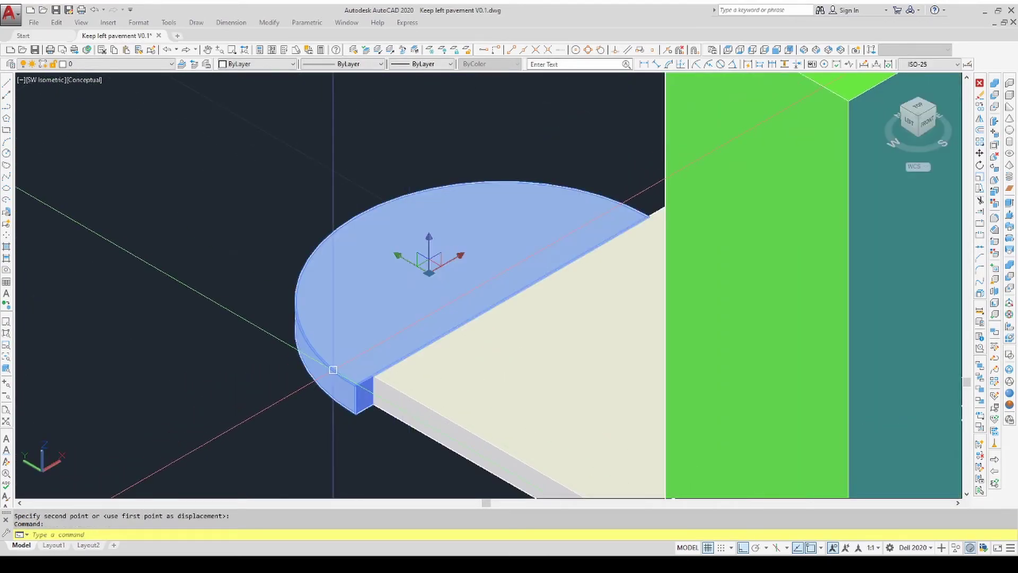
{"action": "left_click", "coordinate": [980, 153]}
{"action": "left_click", "coordinate": [501, 300]}
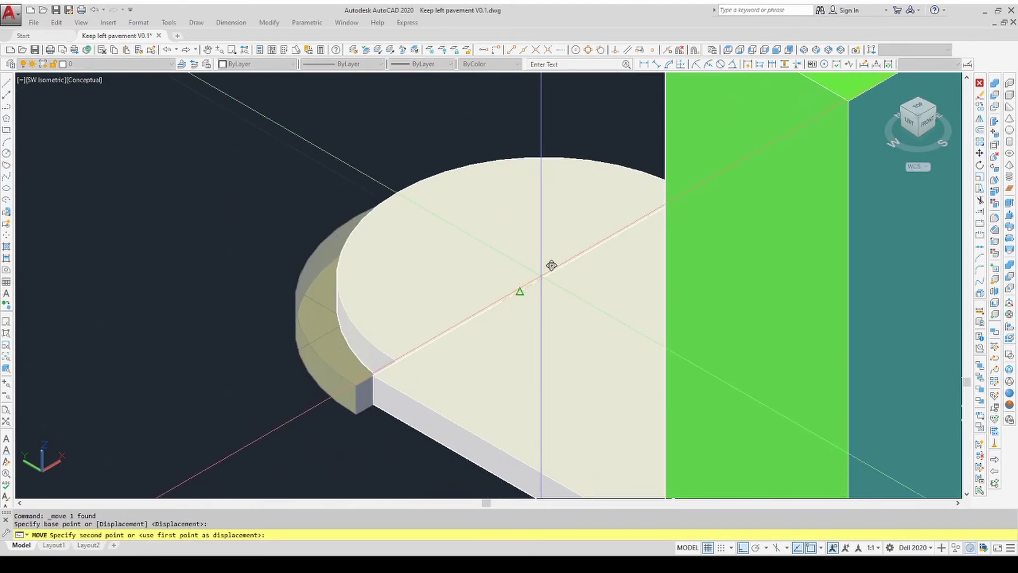
{"action": "left_click", "coordinate": [538, 275]}
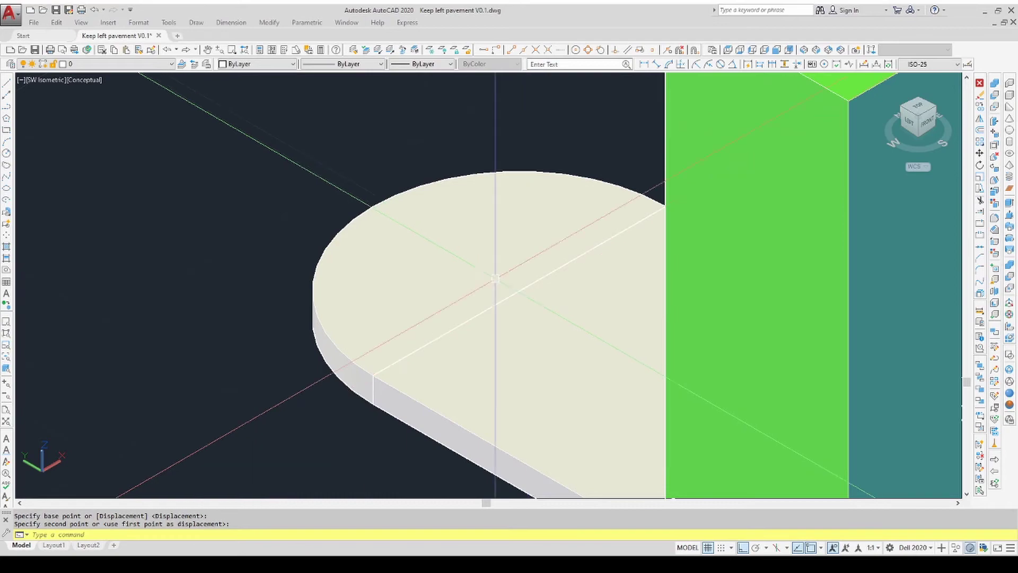
Step: Delete the leftover construction line lying beside the pavement model
{"action": "scroll", "coordinate": [307, 307], "scroll_direction": "down", "scroll_amount": 5}
{"action": "scroll", "coordinate": [272, 426], "scroll_direction": "down", "scroll_amount": 4}
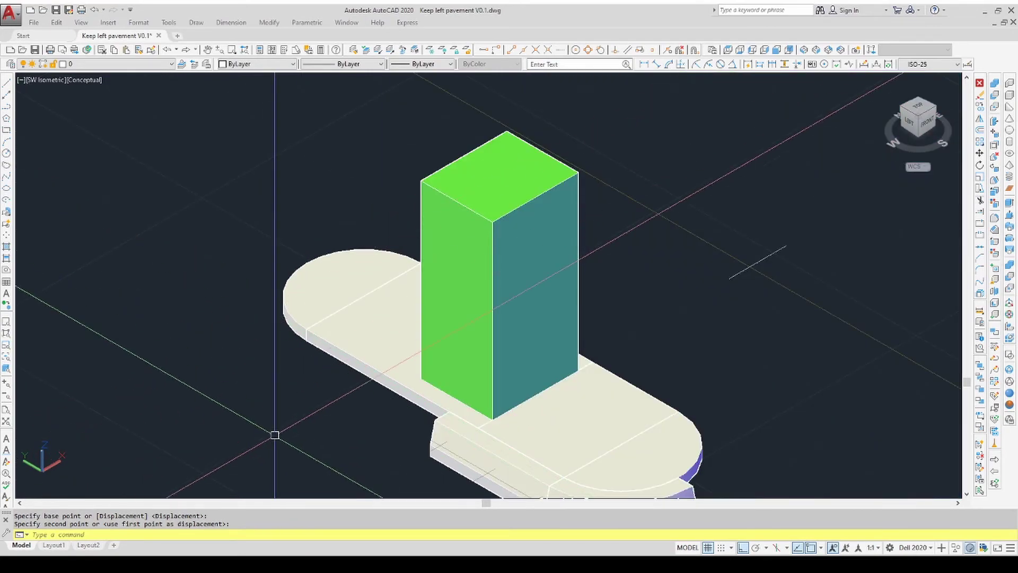
{"action": "left_click", "coordinate": [469, 369]}
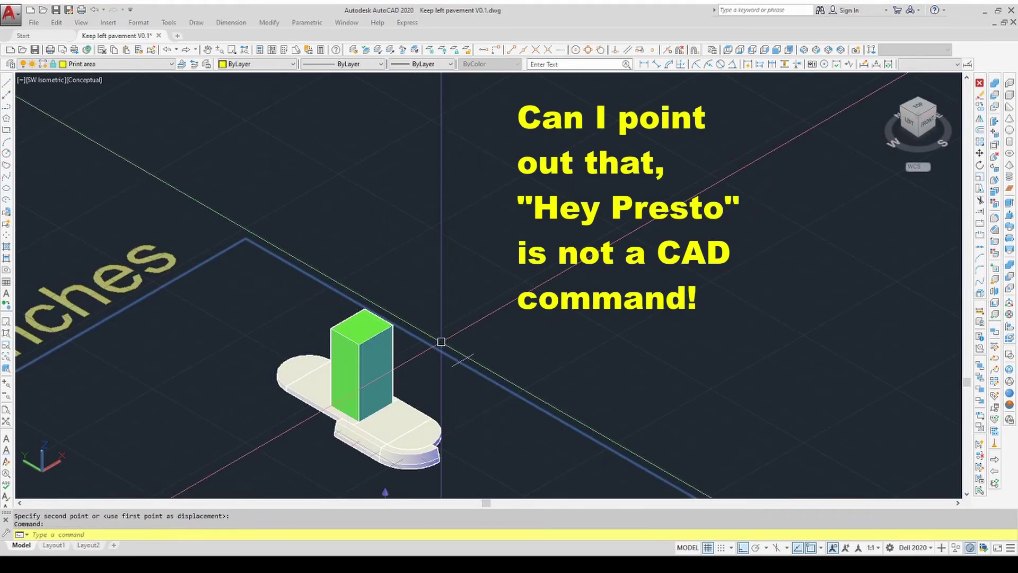
{"action": "key", "text": "Escape"}
{"action": "left_click", "coordinate": [480, 343]}
{"action": "left_click", "coordinate": [469, 366]}
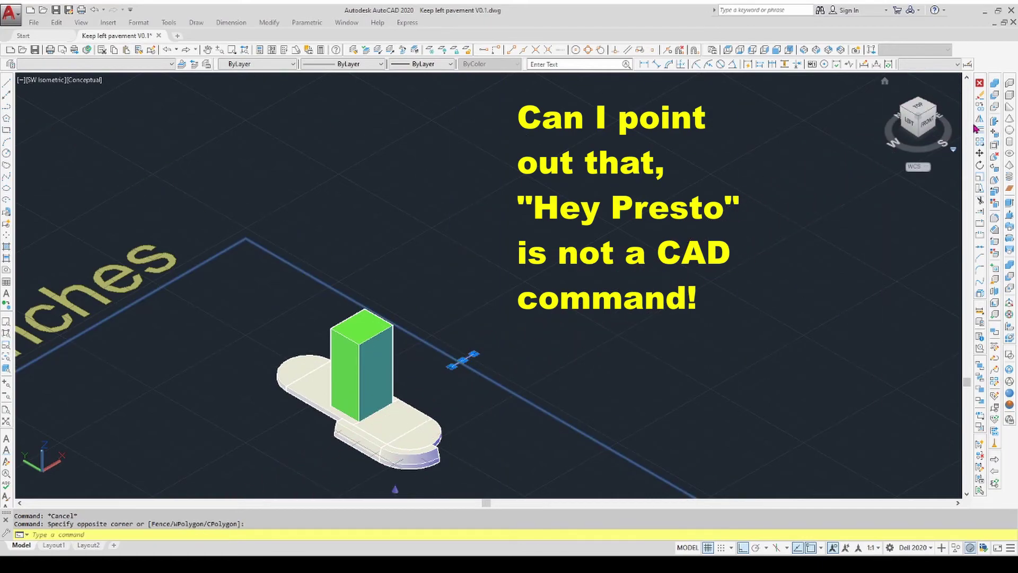
{"action": "key", "text": "Delete"}
Step: Fillet the straight kerb's upper outer edge with a radius of 1
{"action": "scroll", "coordinate": [466, 419], "scroll_direction": "up", "scroll_amount": 2}
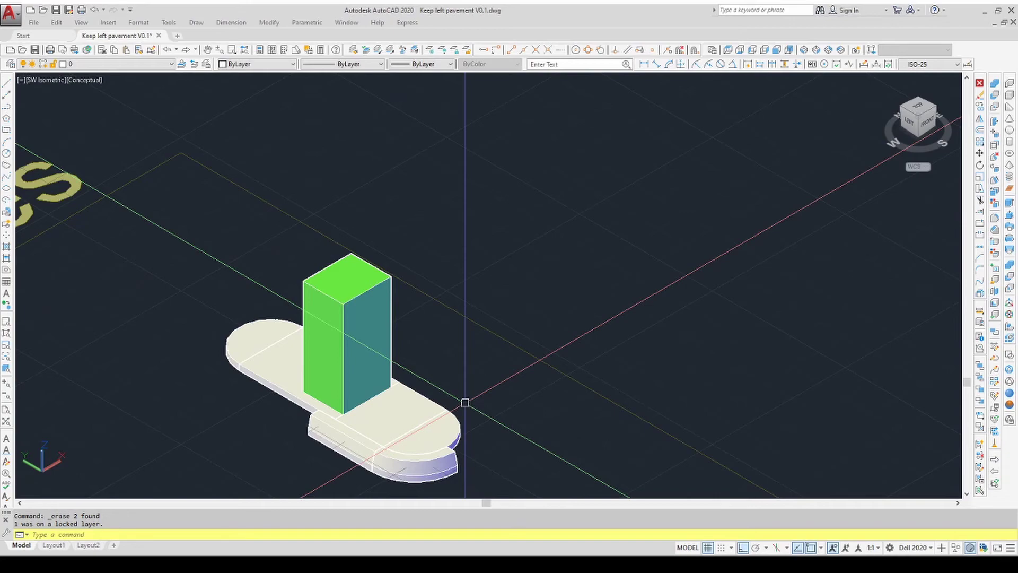
{"action": "scroll", "coordinate": [347, 427], "scroll_direction": "up", "scroll_amount": 4}
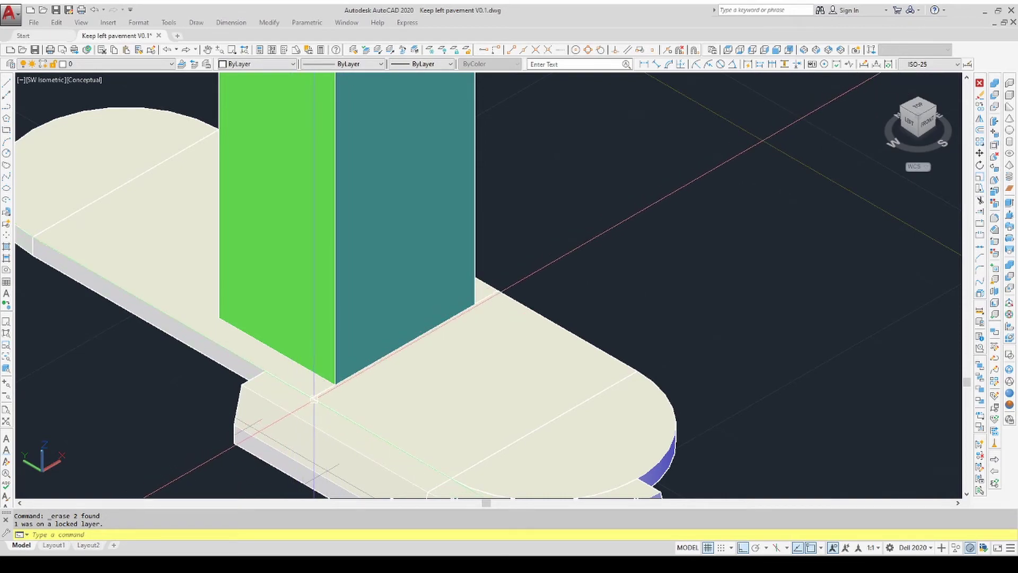
{"action": "left_click", "coordinate": [314, 398]}
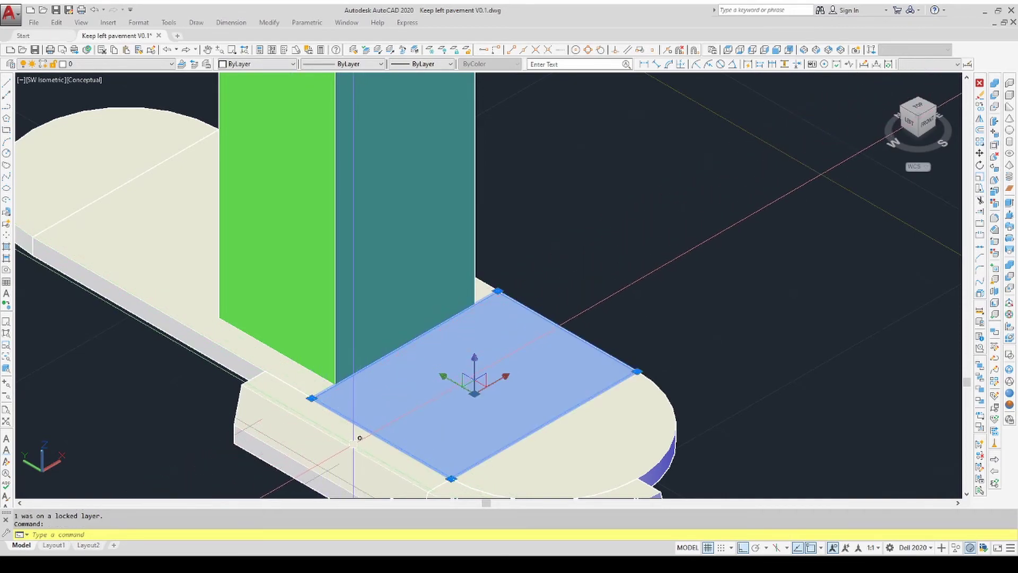
{"action": "left_click", "coordinate": [334, 422]}
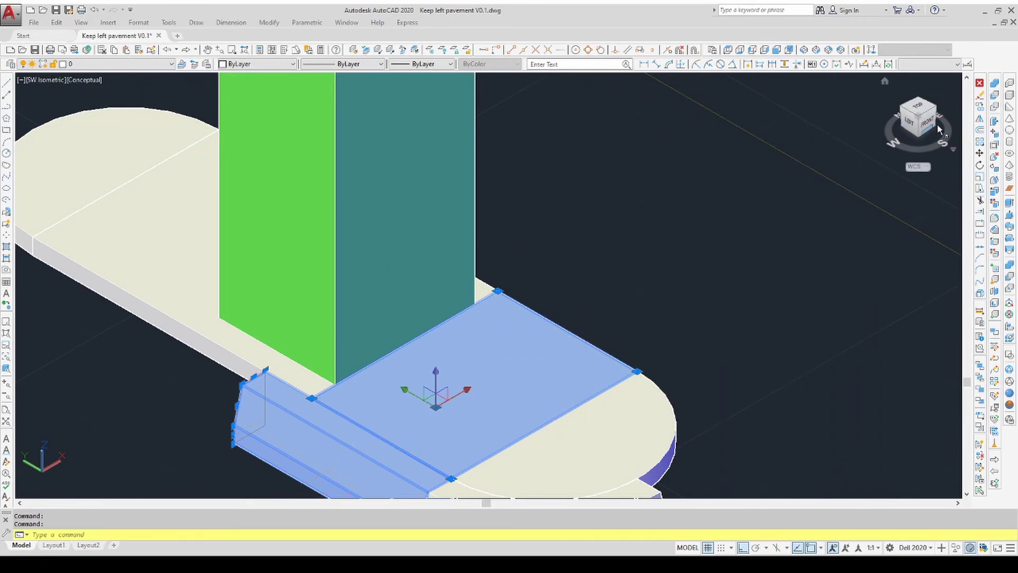
{"action": "left_click", "coordinate": [996, 217]}
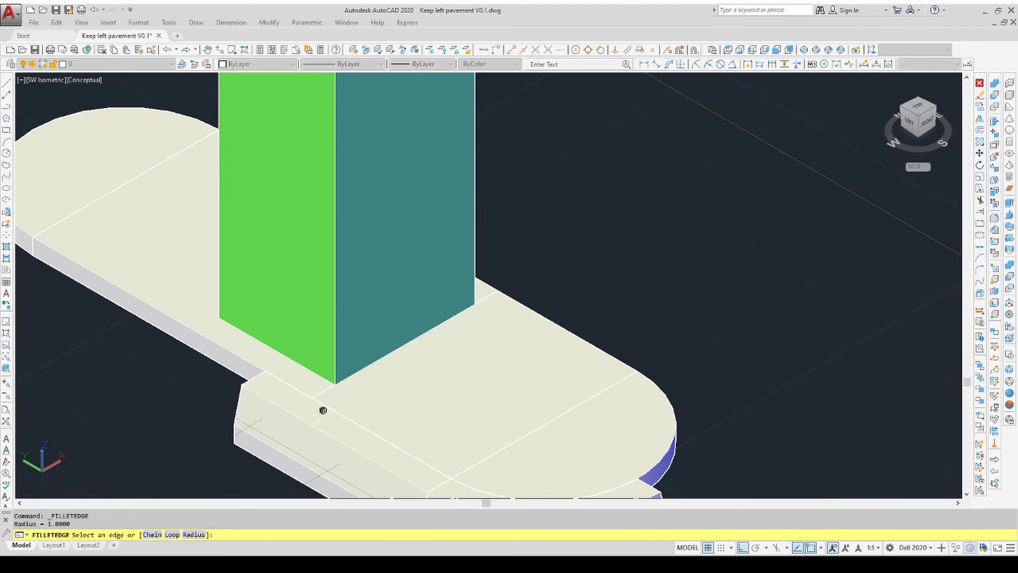
{"action": "scroll", "coordinate": [243, 400], "scroll_direction": "up", "scroll_amount": 3}
{"action": "left_click", "coordinate": [269, 376]}
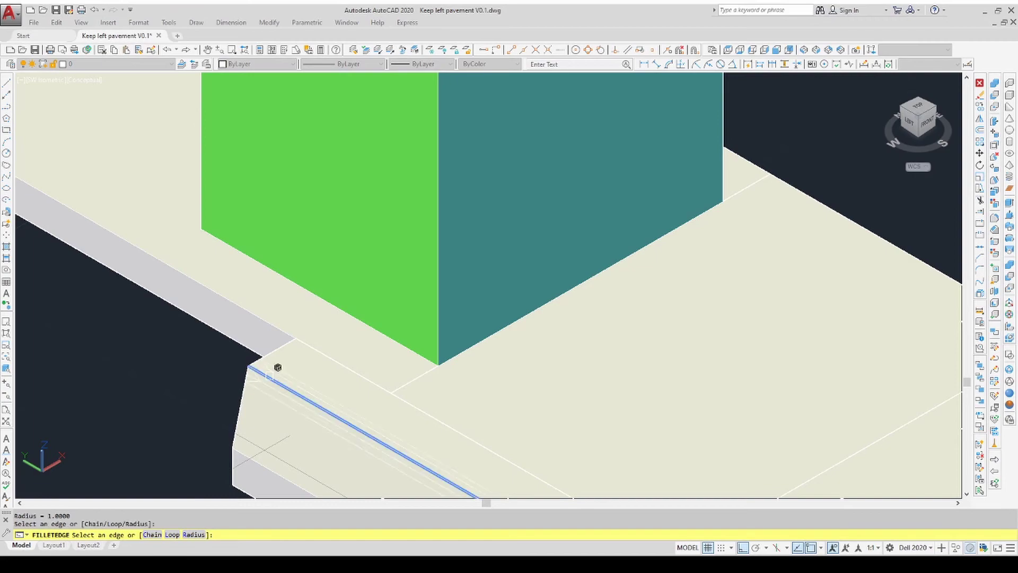
{"action": "scroll", "coordinate": [275, 370], "scroll_direction": "down", "scroll_amount": 3}
{"action": "scroll", "coordinate": [275, 370], "scroll_direction": "up", "scroll_amount": 5}
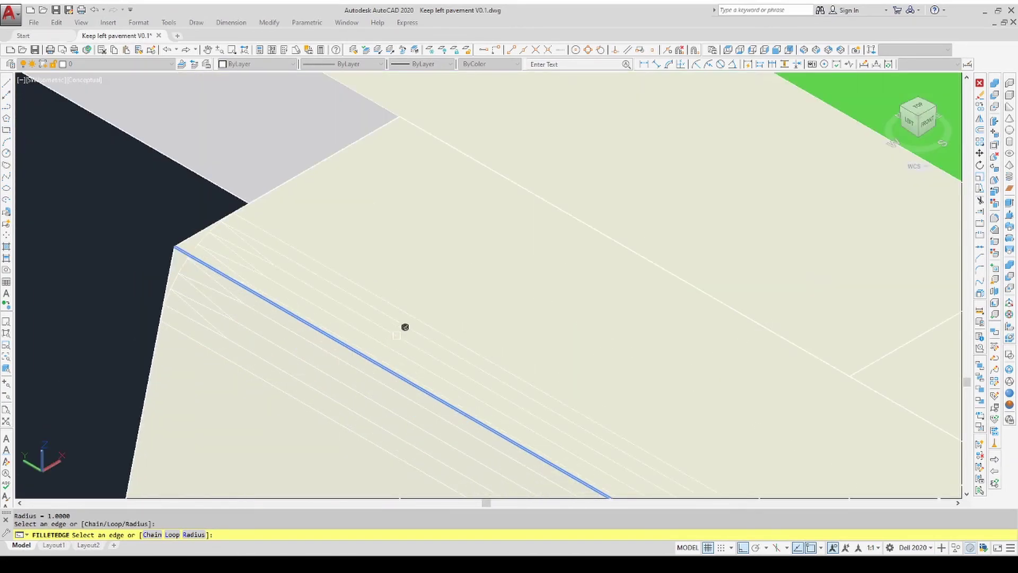
{"action": "scroll", "coordinate": [419, 323], "scroll_direction": "down", "scroll_amount": 3}
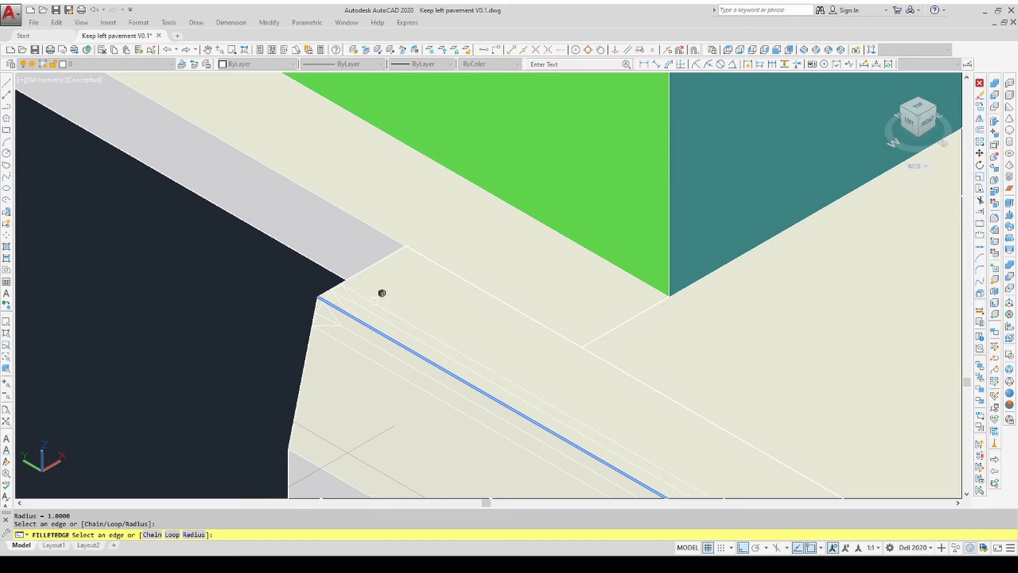
{"action": "left_click", "coordinate": [408, 303]}
{"action": "key", "text": "Return"}
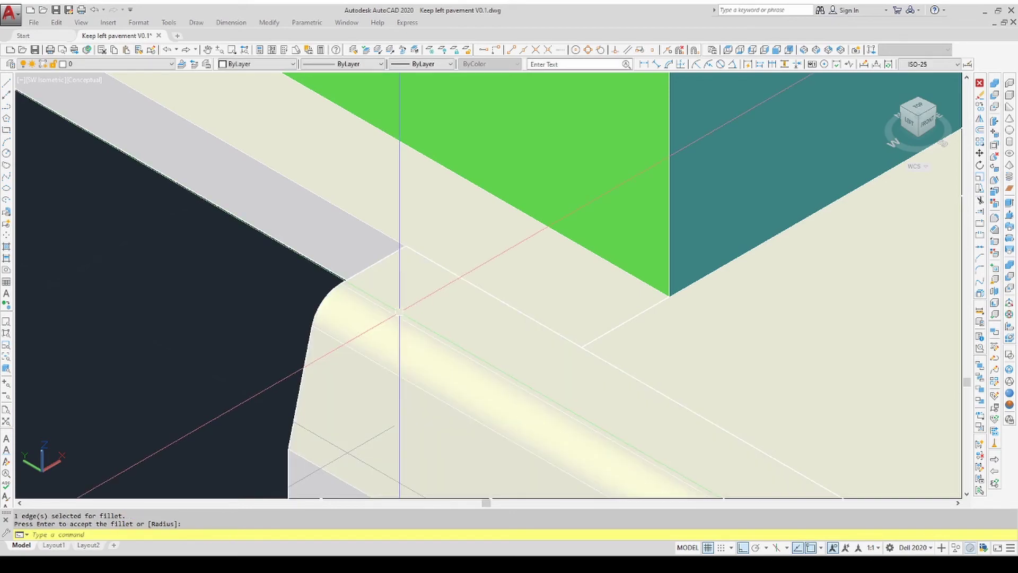
Step: Move the straight kerb outward, clear of the pavement slab and the corner kerb
{"action": "scroll", "coordinate": [399, 313], "scroll_direction": "down", "scroll_amount": 8}
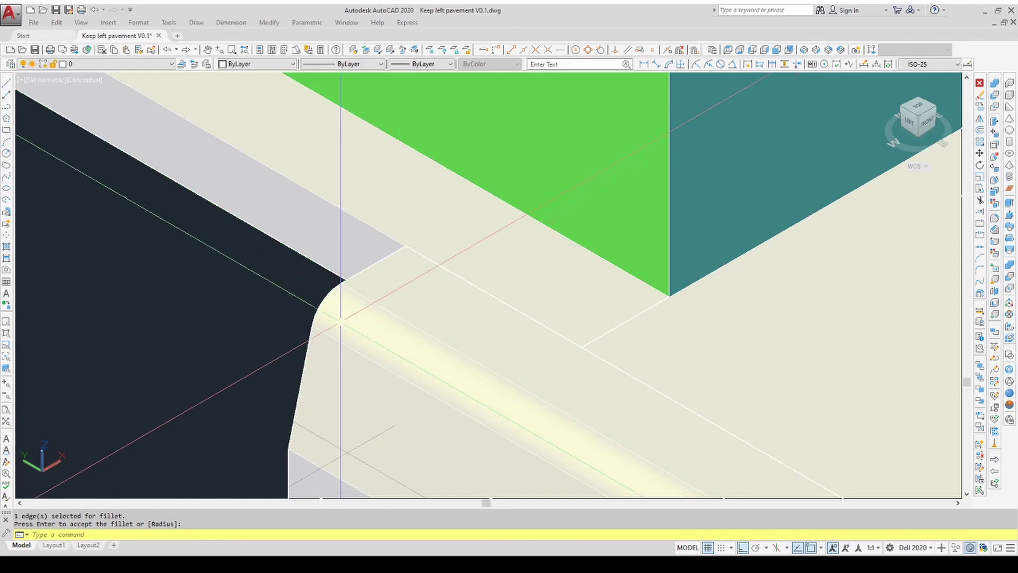
{"action": "scroll", "coordinate": [399, 314], "scroll_direction": "up", "scroll_amount": 5}
{"action": "scroll", "coordinate": [397, 326], "scroll_direction": "up", "scroll_amount": 3}
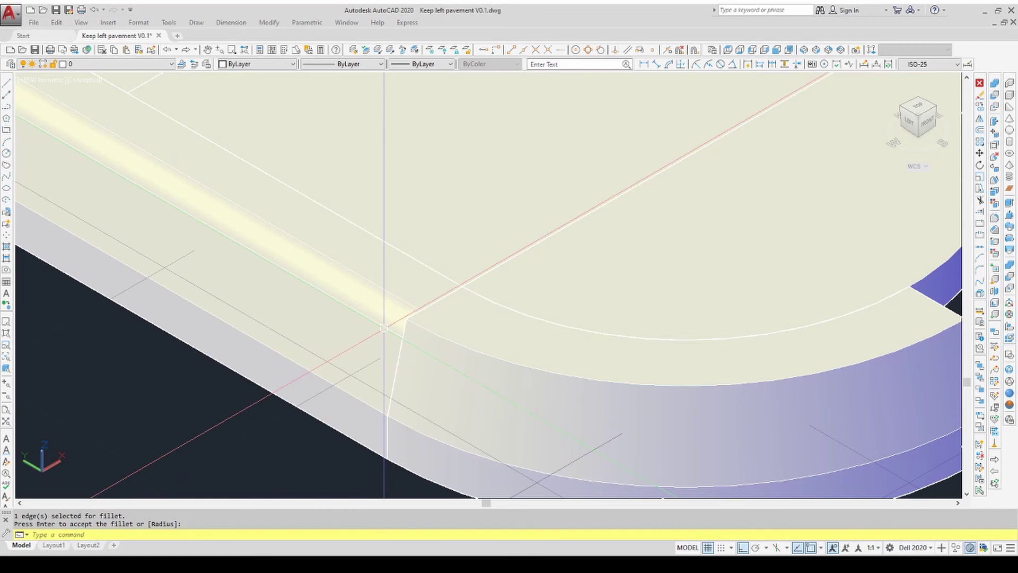
{"action": "key", "text": "Return"}
{"action": "left_click", "coordinate": [405, 306]}
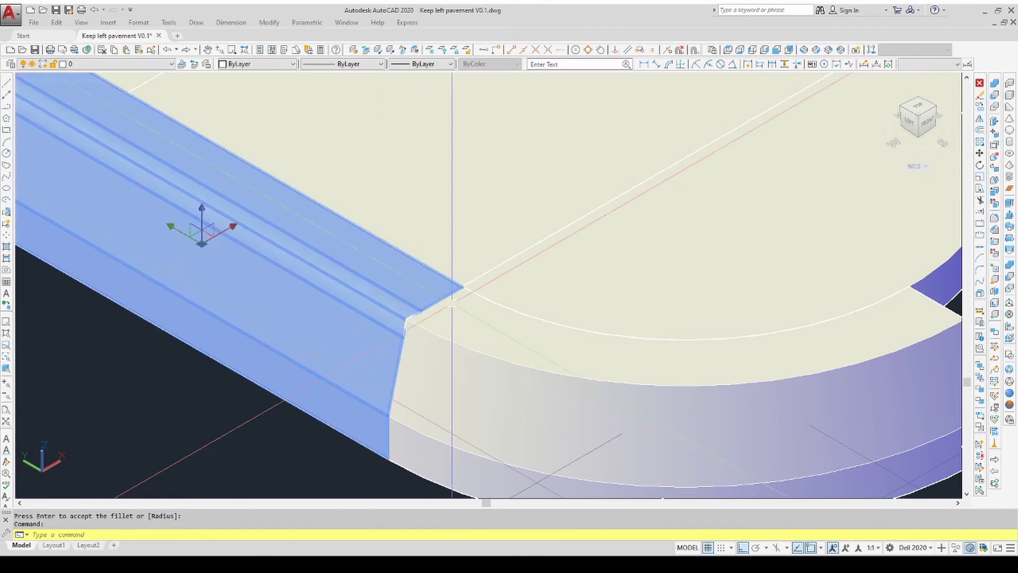
{"action": "left_click", "coordinate": [979, 152]}
{"action": "scroll", "coordinate": [563, 359], "scroll_direction": "down", "scroll_amount": 4}
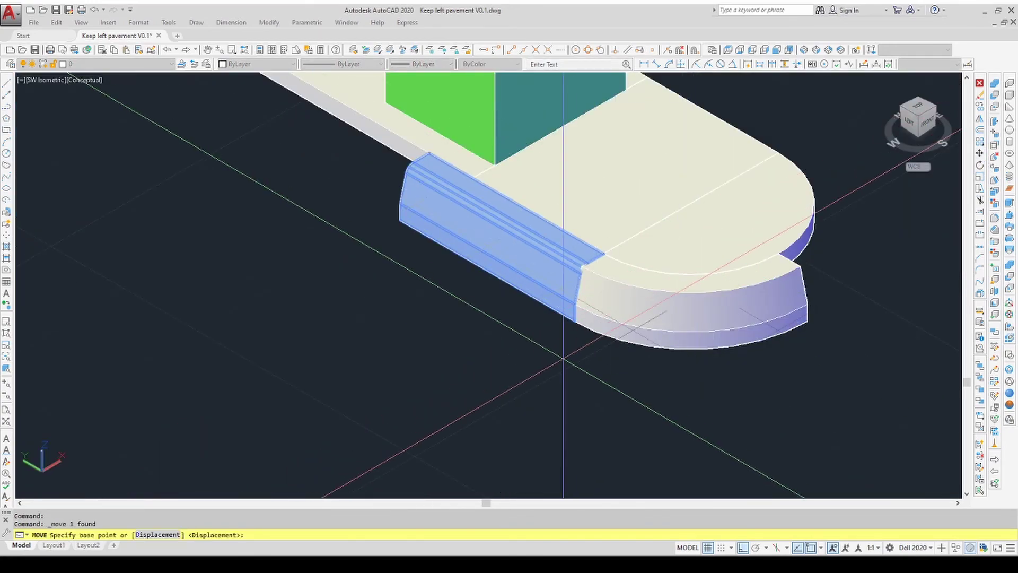
{"action": "left_click", "coordinate": [563, 359]}
{"action": "left_click", "coordinate": [517, 367]}
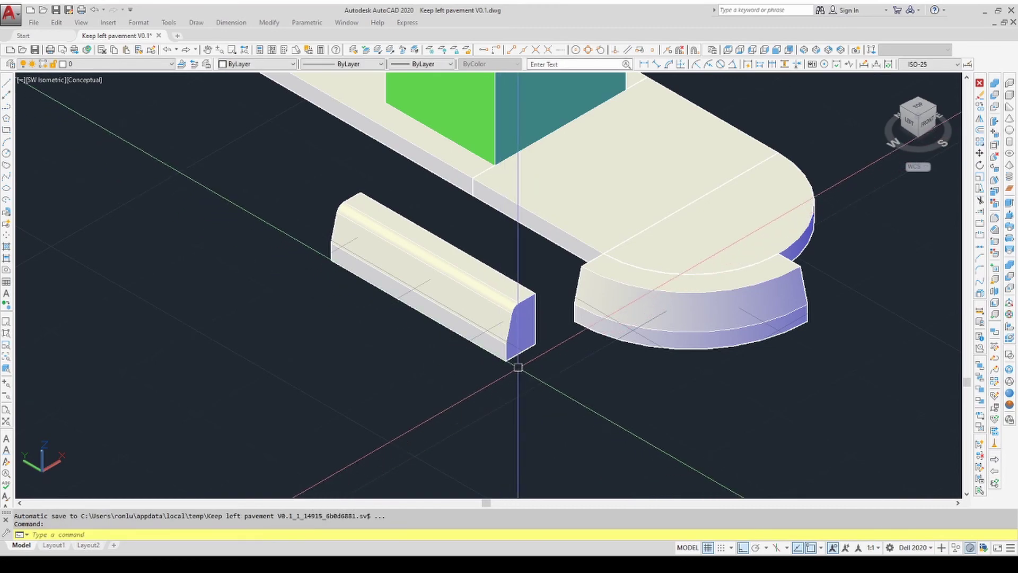
Step: Switch to the NE isometric view and move the green box off the pavement, clear of the straight kerb
{"action": "left_click", "coordinate": [530, 306]}
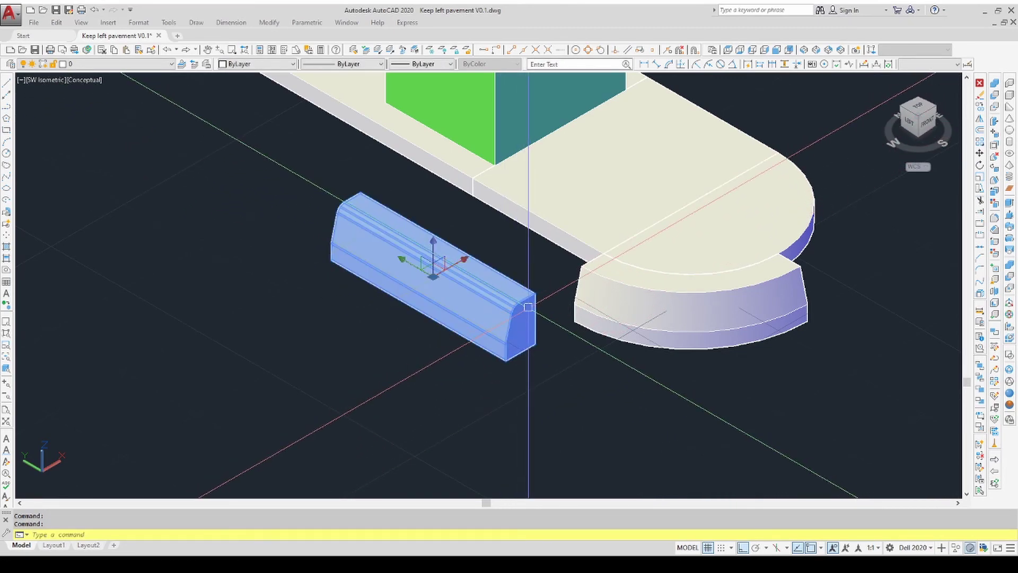
{"action": "left_click", "coordinate": [920, 102]}
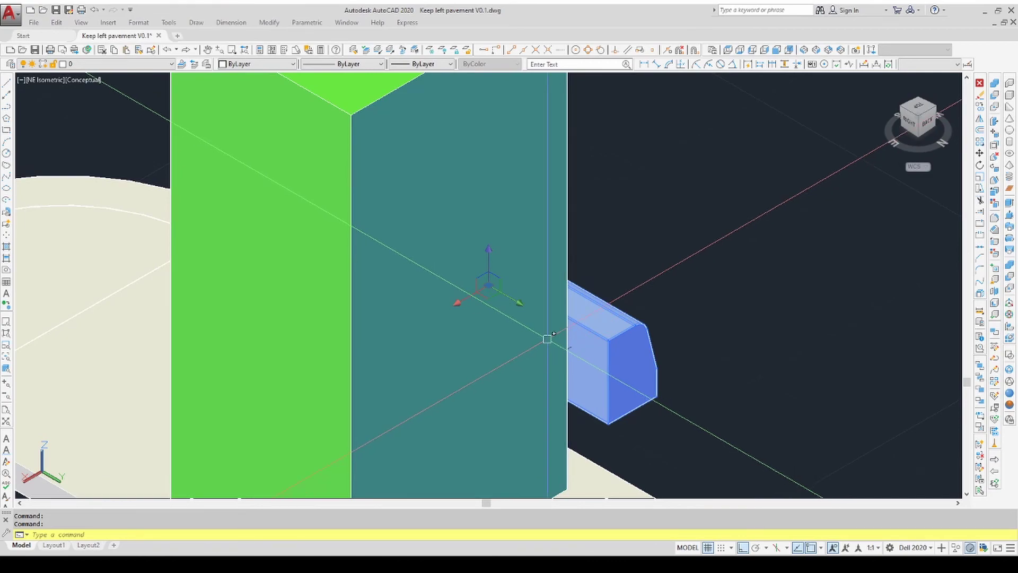
{"action": "key", "text": "Escape"}
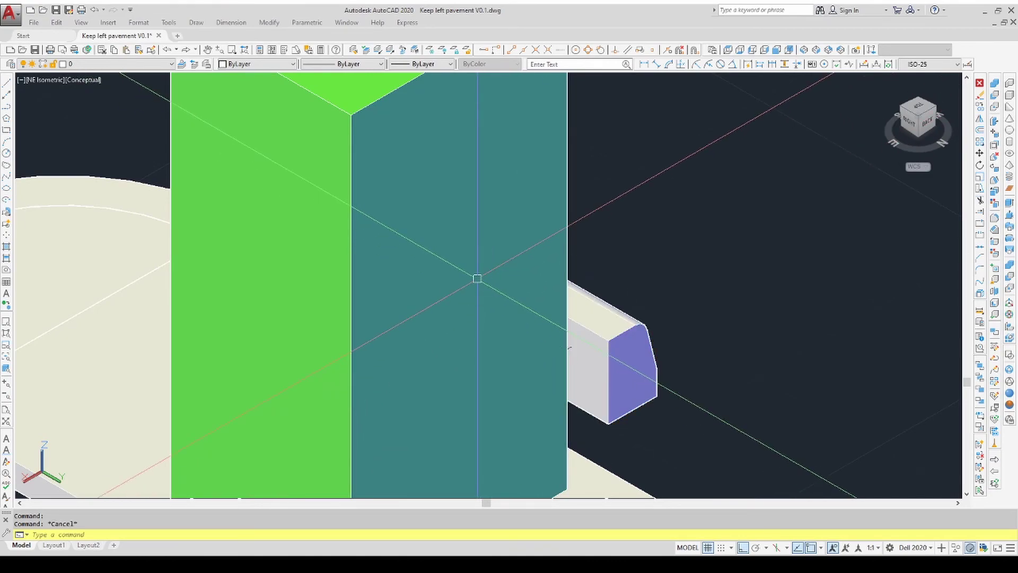
{"action": "left_click", "coordinate": [461, 261]}
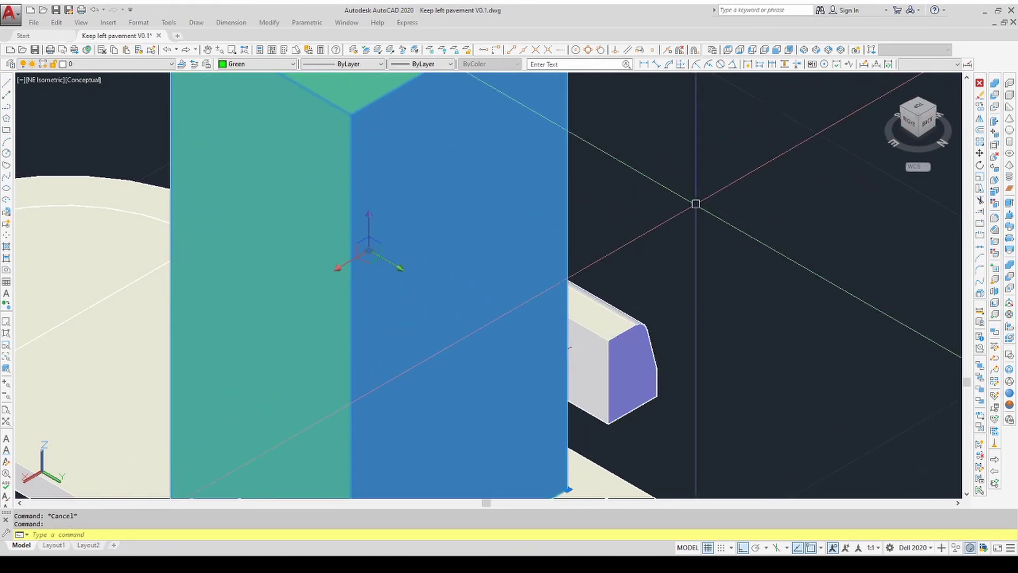
{"action": "left_click", "coordinate": [980, 153]}
{"action": "left_click", "coordinate": [887, 463]}
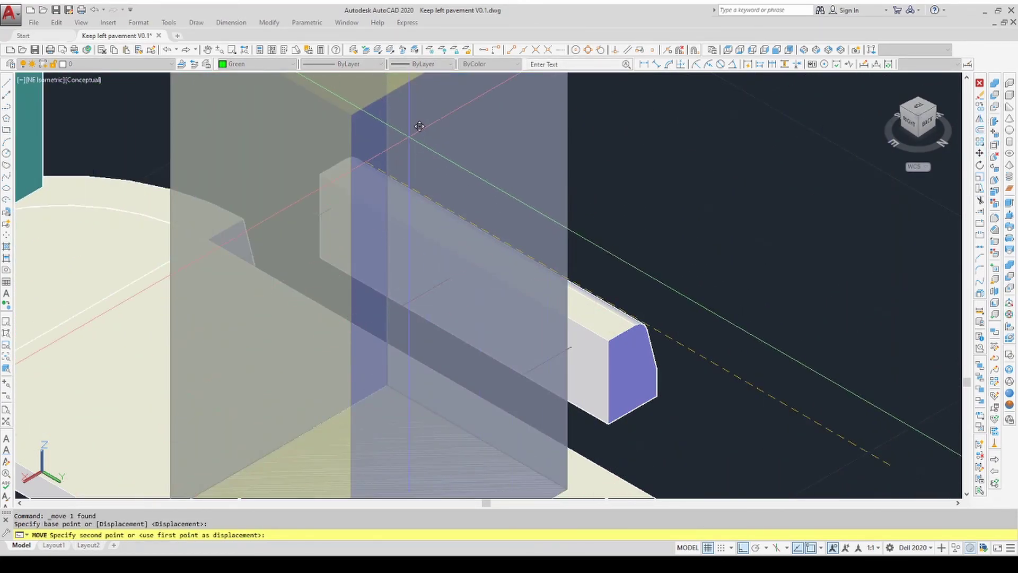
{"action": "left_click", "coordinate": [252, 101]}
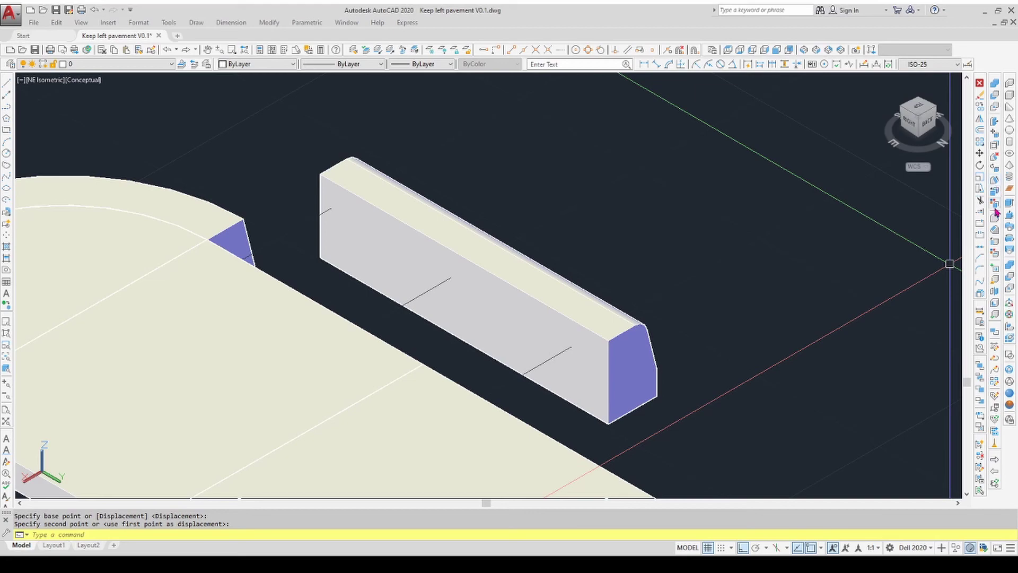
Step: Fillet the straight kerb's upper inner edge with a radius of 0.5
{"action": "left_click", "coordinate": [995, 229]}
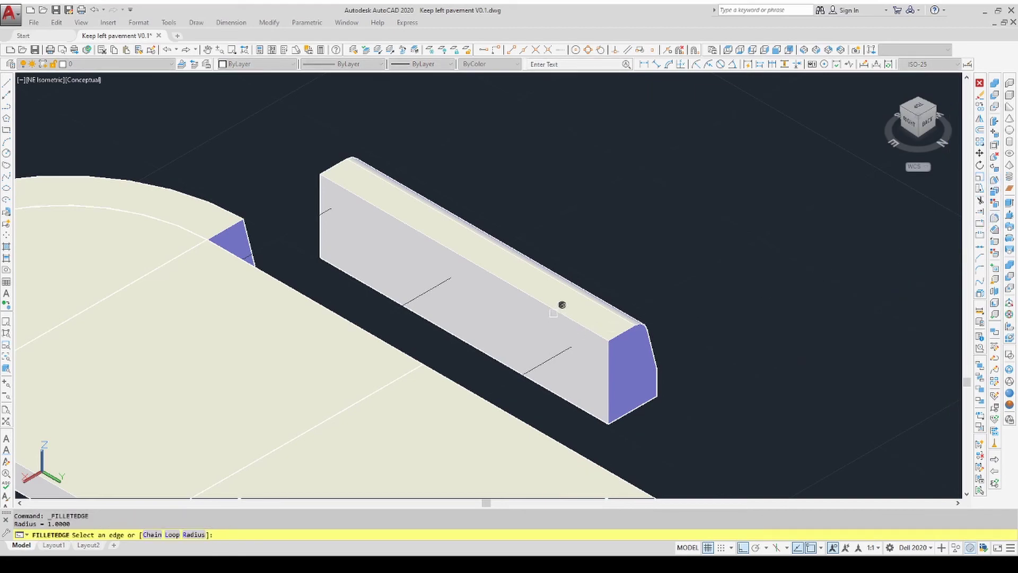
{"action": "left_click", "coordinate": [560, 302]}
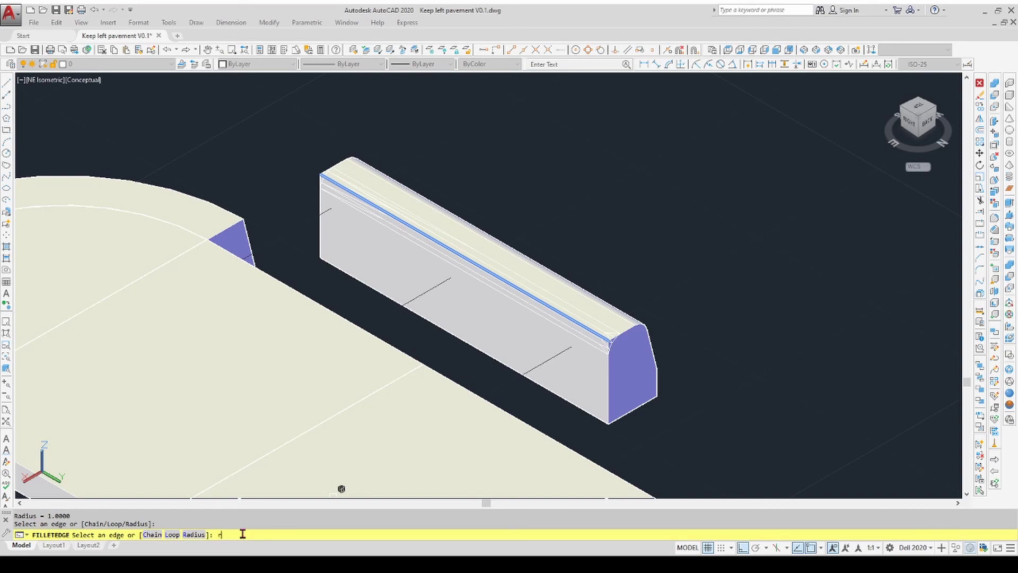
{"action": "key", "text": "Return"}
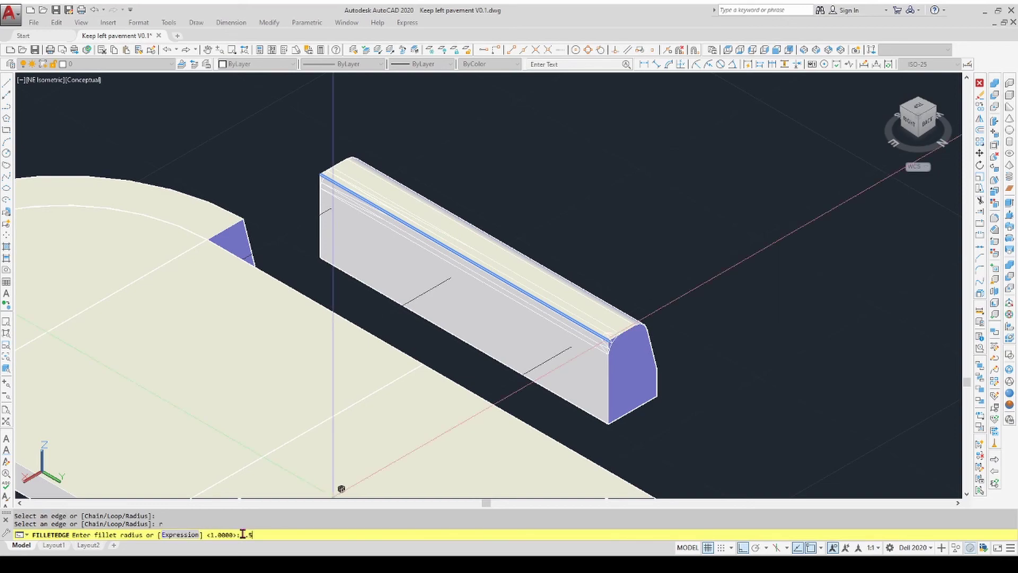
{"action": "key", "text": "Return"}
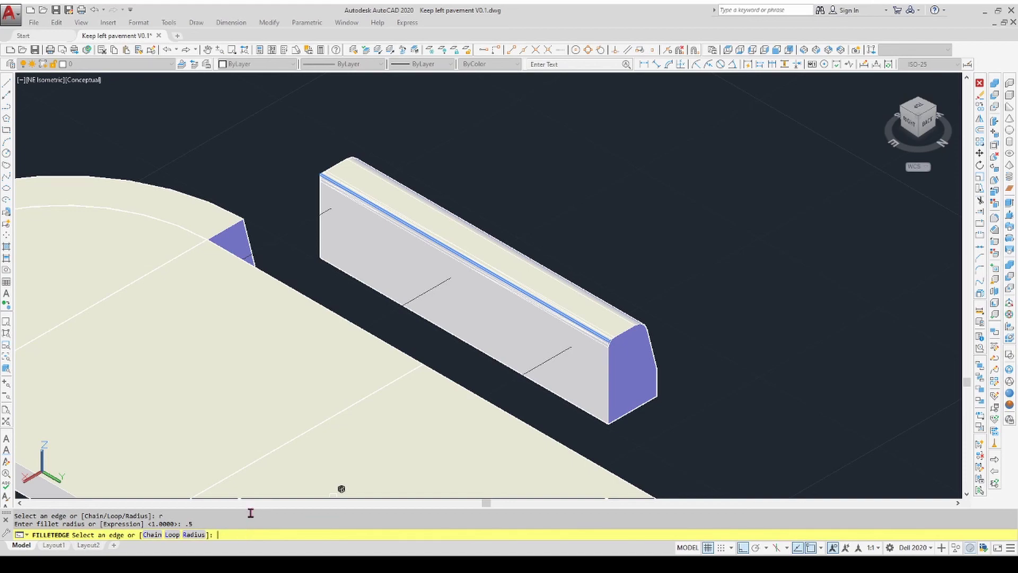
{"action": "left_click", "coordinate": [339, 186]}
{"action": "key", "text": "Return"}
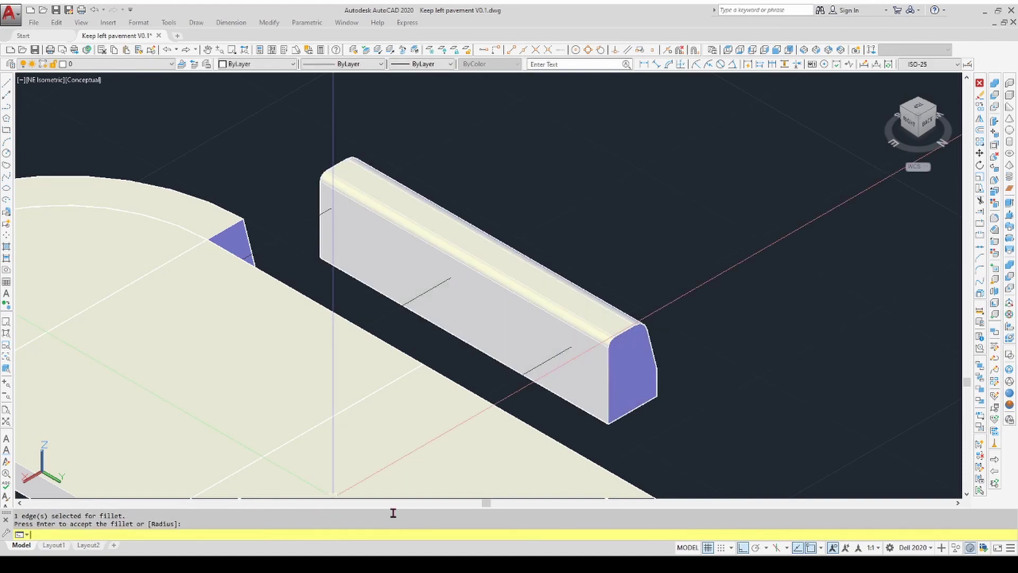
{"action": "scroll", "coordinate": [650, 359], "scroll_direction": "up", "scroll_amount": 2}
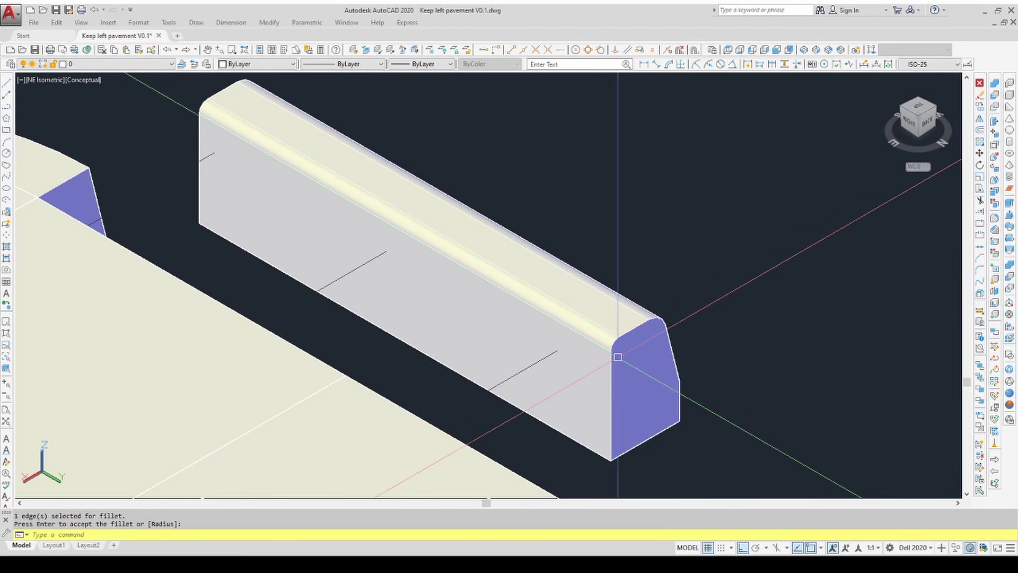
{"action": "scroll", "coordinate": [619, 355], "scroll_direction": "down", "scroll_amount": 2}
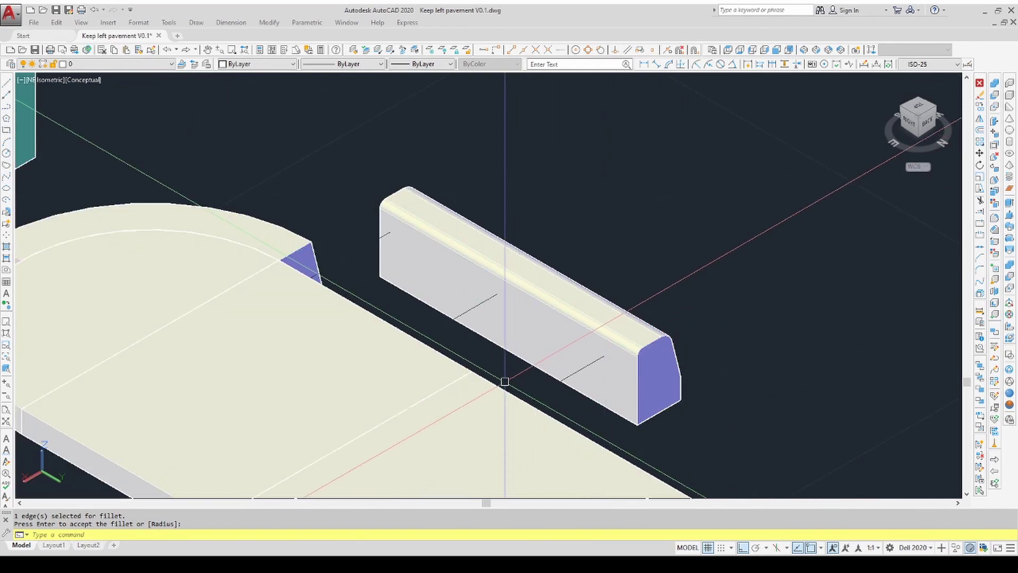
Step: Return to the SW isometric view and fillet the near slab's upper kerb-side edge with a radius of 0.5
{"action": "left_click", "coordinate": [469, 364]}
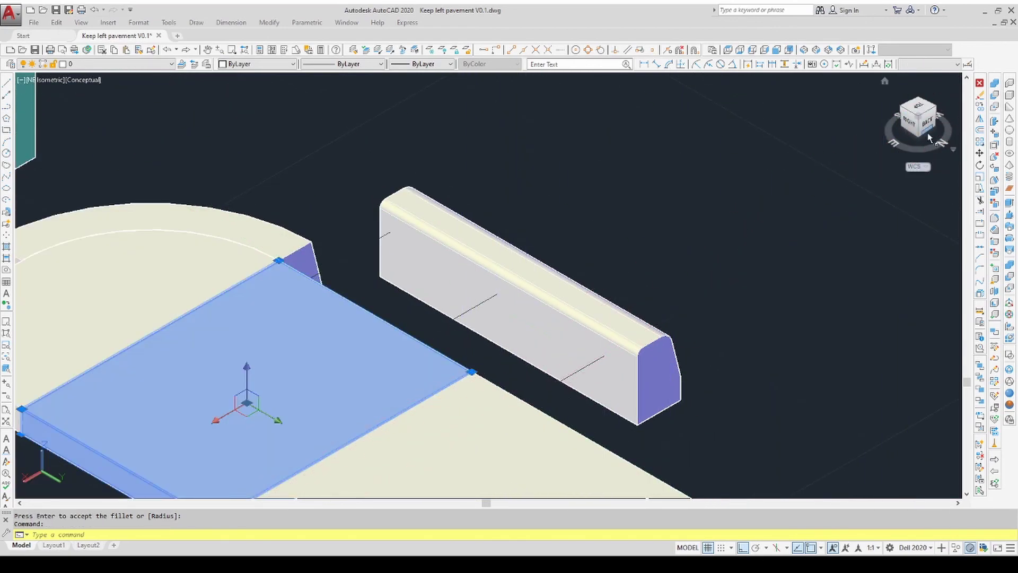
{"action": "left_click", "coordinate": [919, 102]}
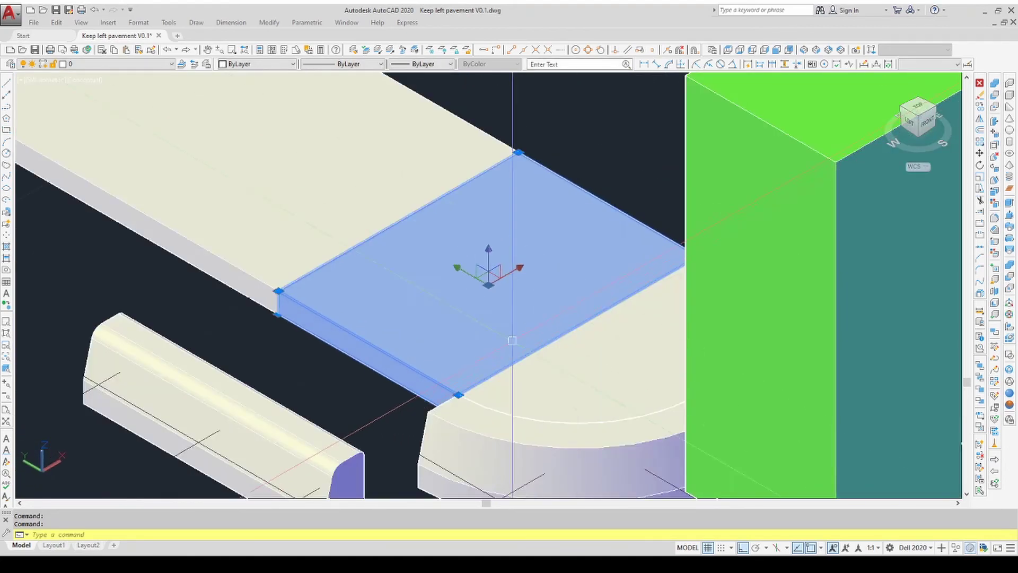
{"action": "key", "text": "Escape"}
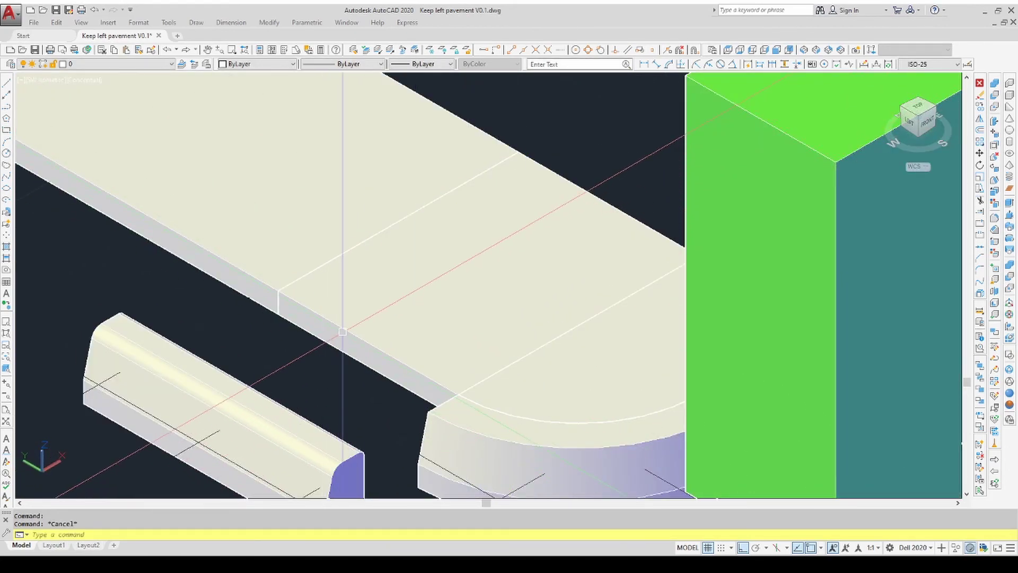
{"action": "left_click", "coordinate": [992, 223]}
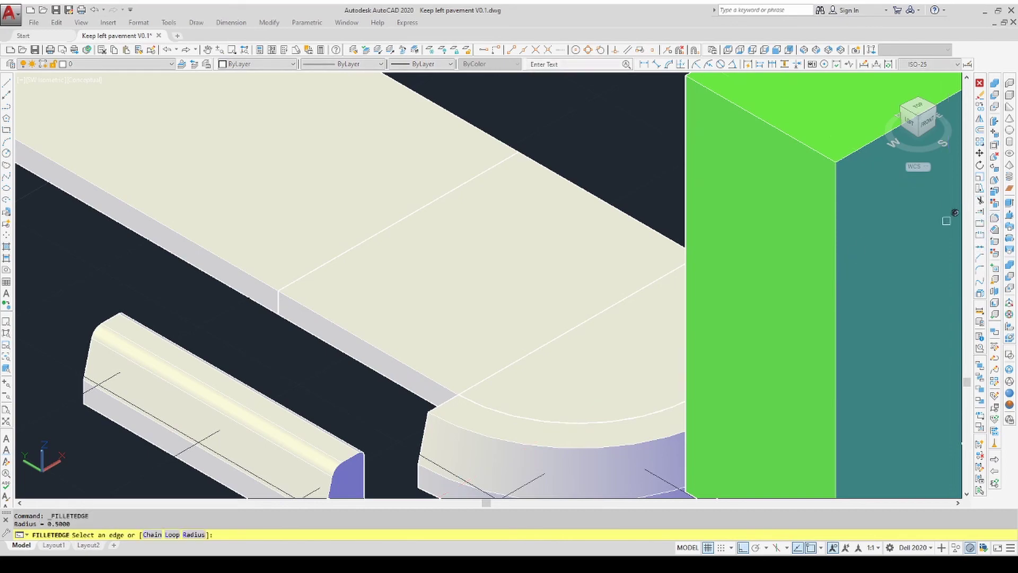
{"action": "left_click", "coordinate": [393, 347]}
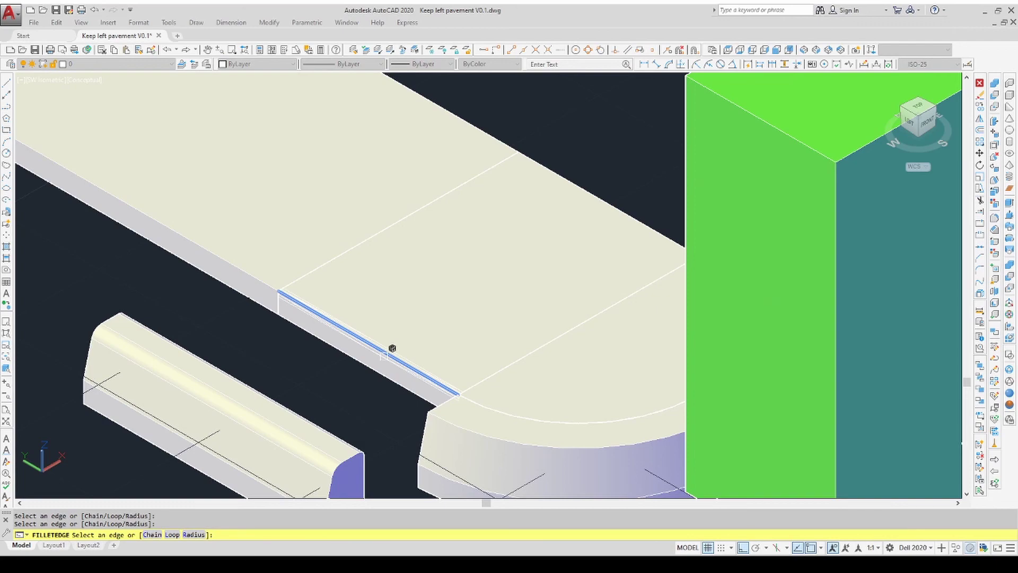
{"action": "key", "text": "Return"}
{"action": "key", "text": "Return"}
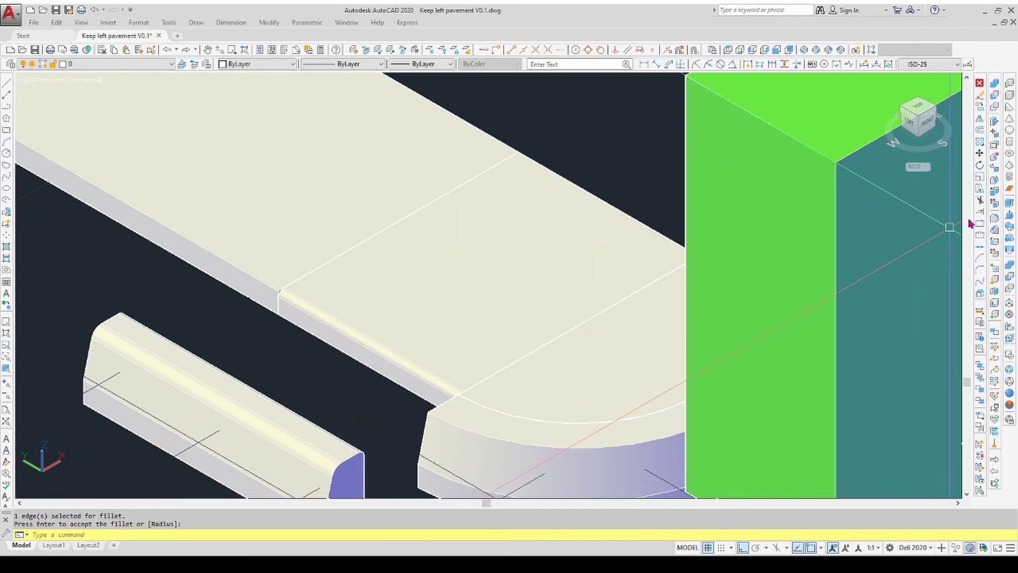
Step: Move the straight kerb back against the slab, placing its lower outer end corner on the corner kerb's bottom outer corner
{"action": "left_click", "coordinate": [979, 153]}
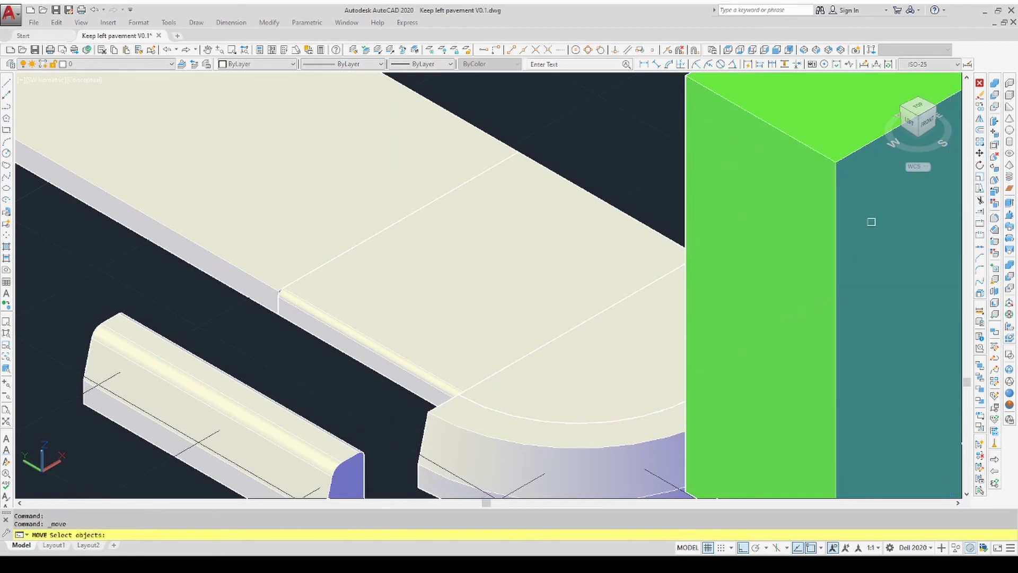
{"action": "left_click", "coordinate": [367, 455]}
{"action": "key", "text": "Return"}
{"action": "scroll", "coordinate": [376, 392], "scroll_direction": "down", "scroll_amount": 2}
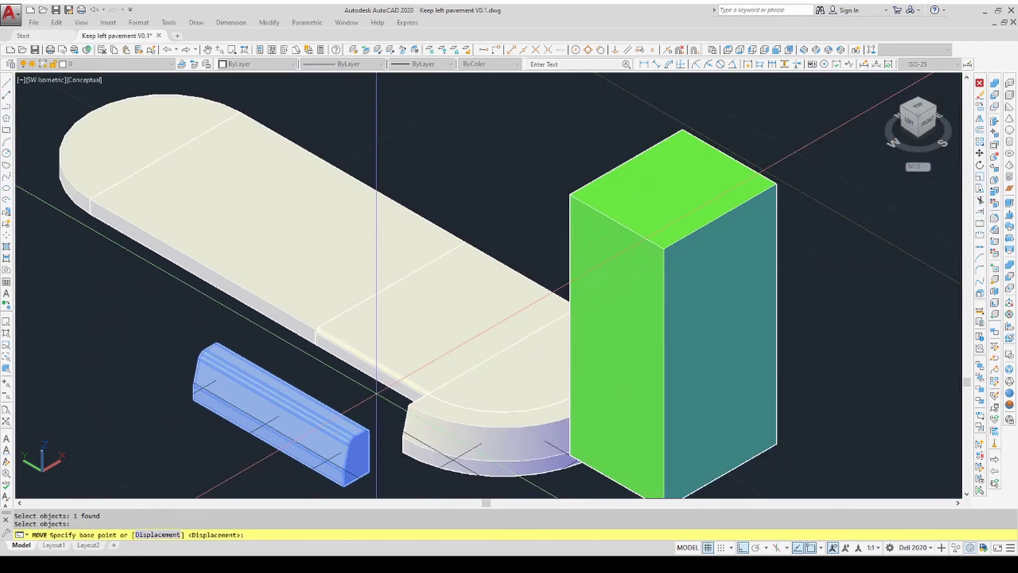
{"action": "left_click", "coordinate": [344, 483]}
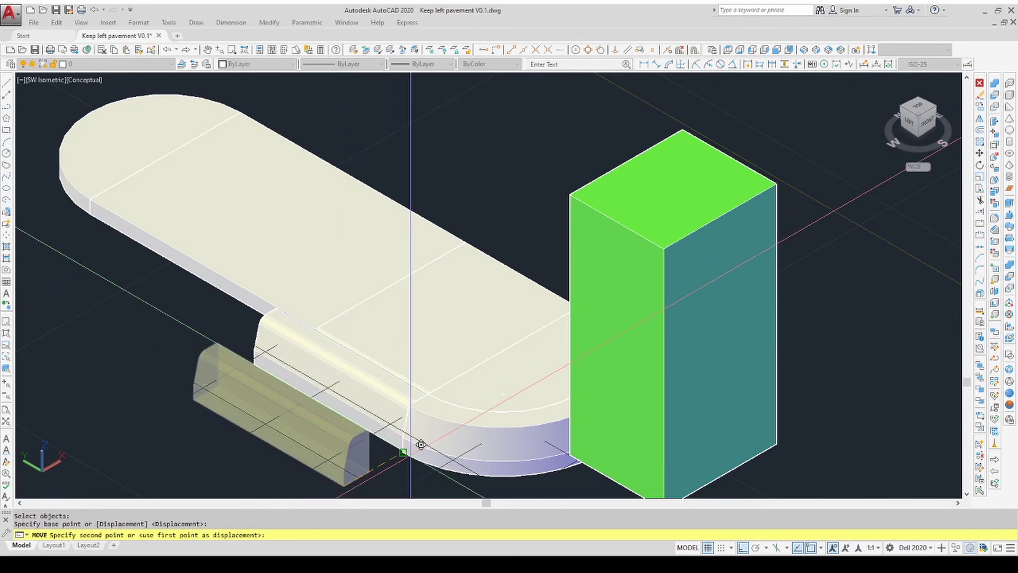
{"action": "left_click", "coordinate": [406, 408]}
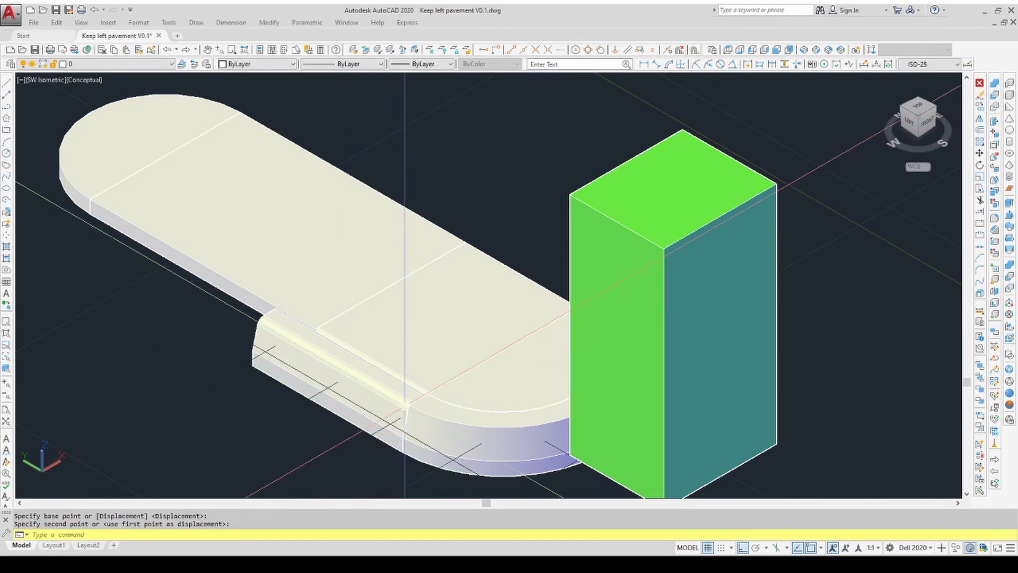
{"action": "scroll", "coordinate": [406, 408], "scroll_direction": "up", "scroll_amount": 6}
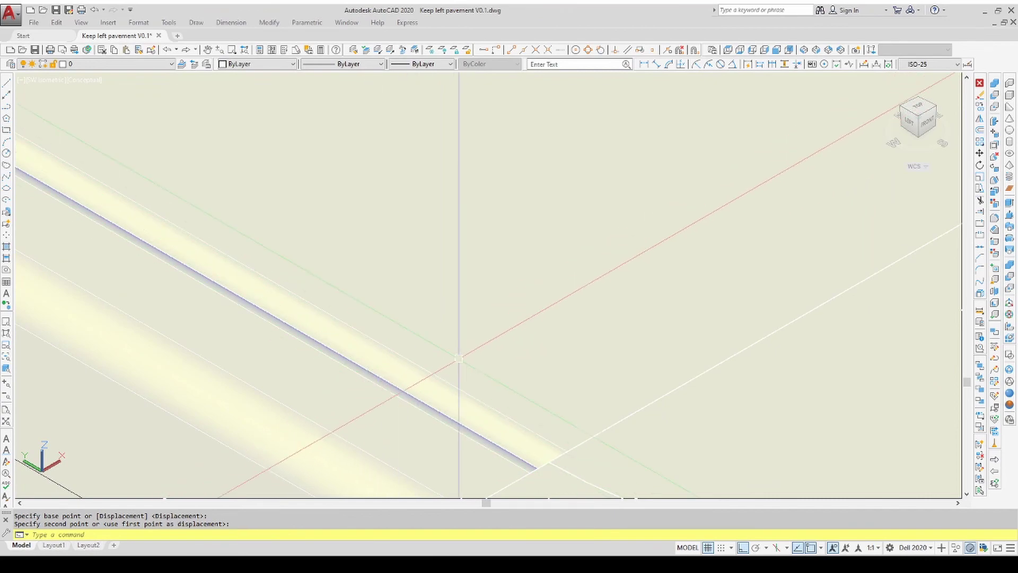
{"action": "scroll", "coordinate": [459, 359], "scroll_direction": "down", "scroll_amount": 5}
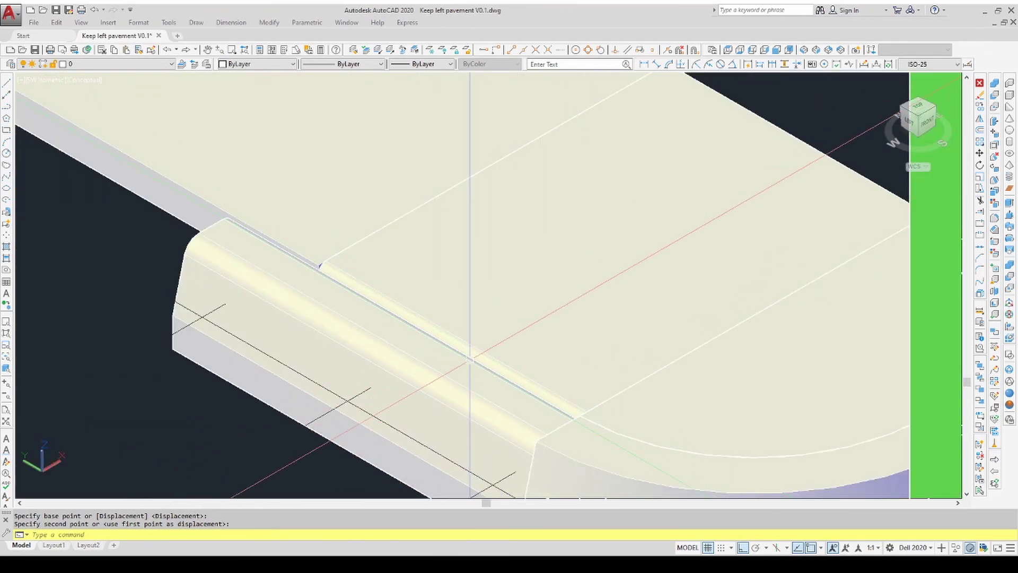